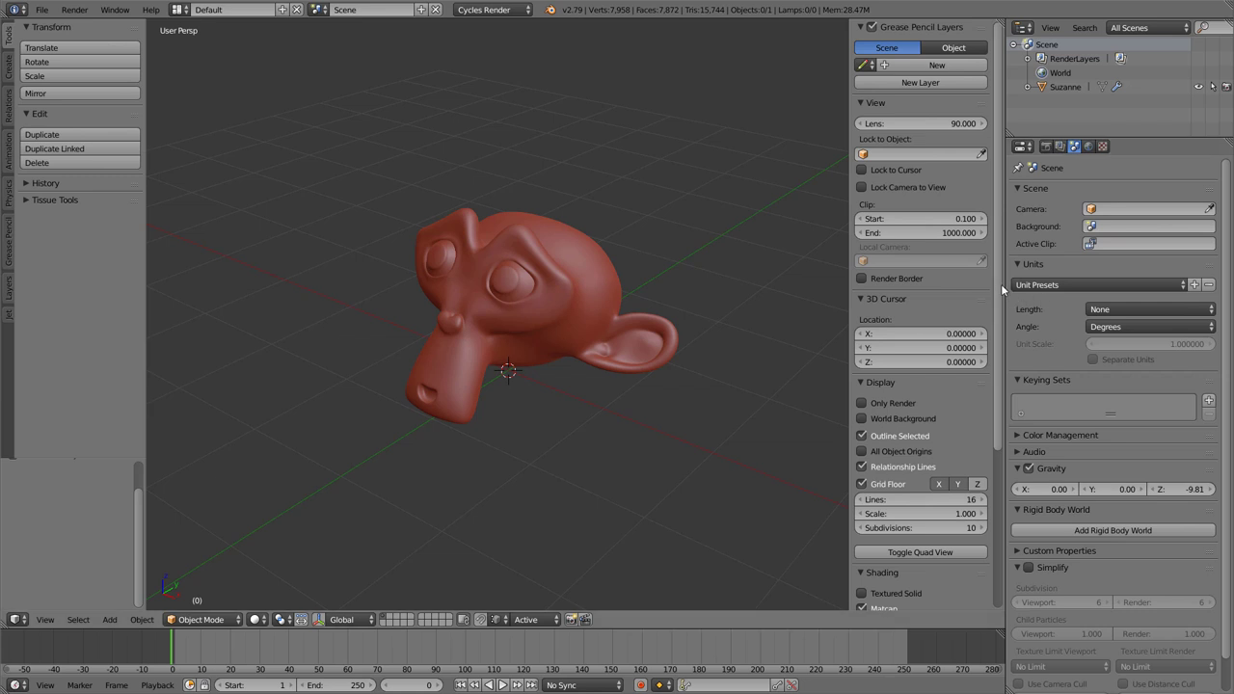
- Scroll the 3D View sidebar down to reveal the Background Images panel and its Add Image button
left_click_drag(1001, 283, 997, 453)
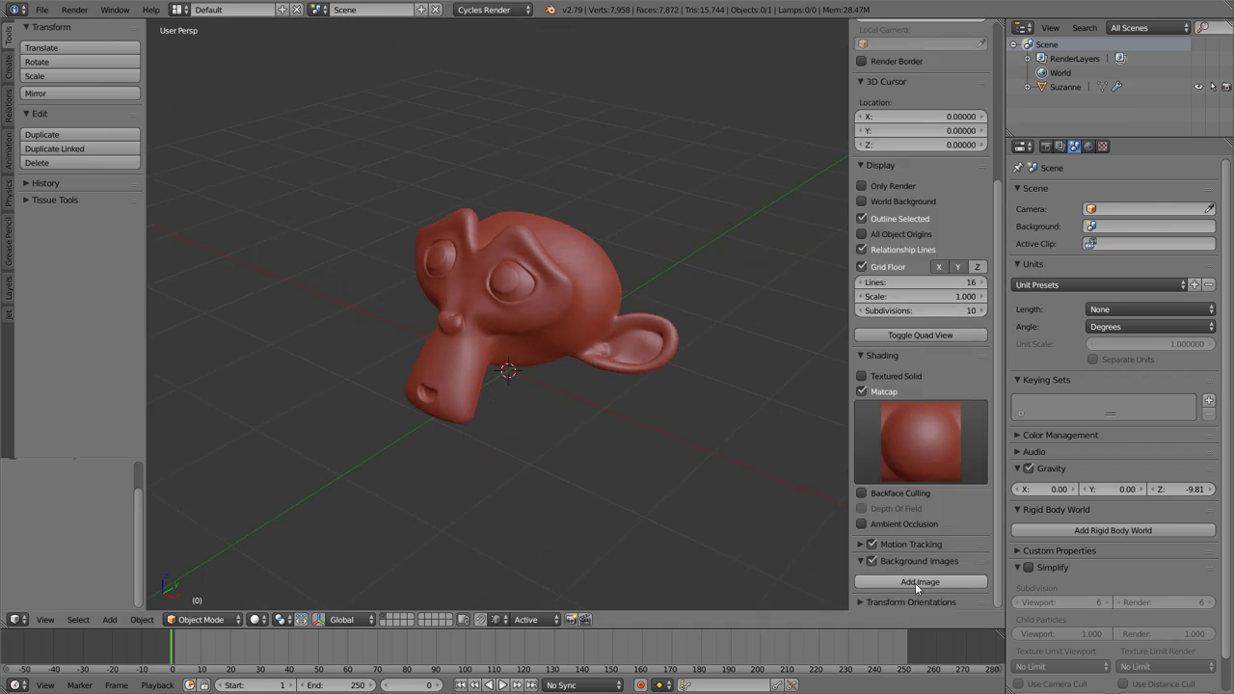
- Add a new background image slot and assign Razor-2.jpg to it
left_click(915, 582)
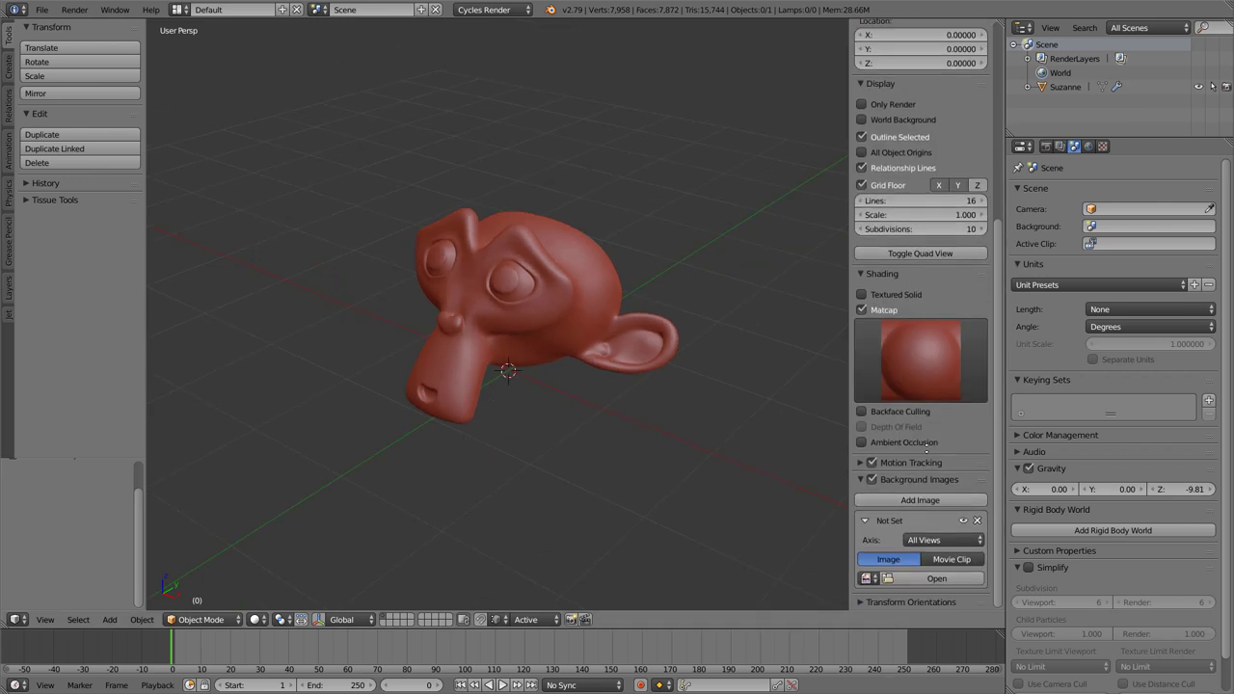
left_click(867, 578)
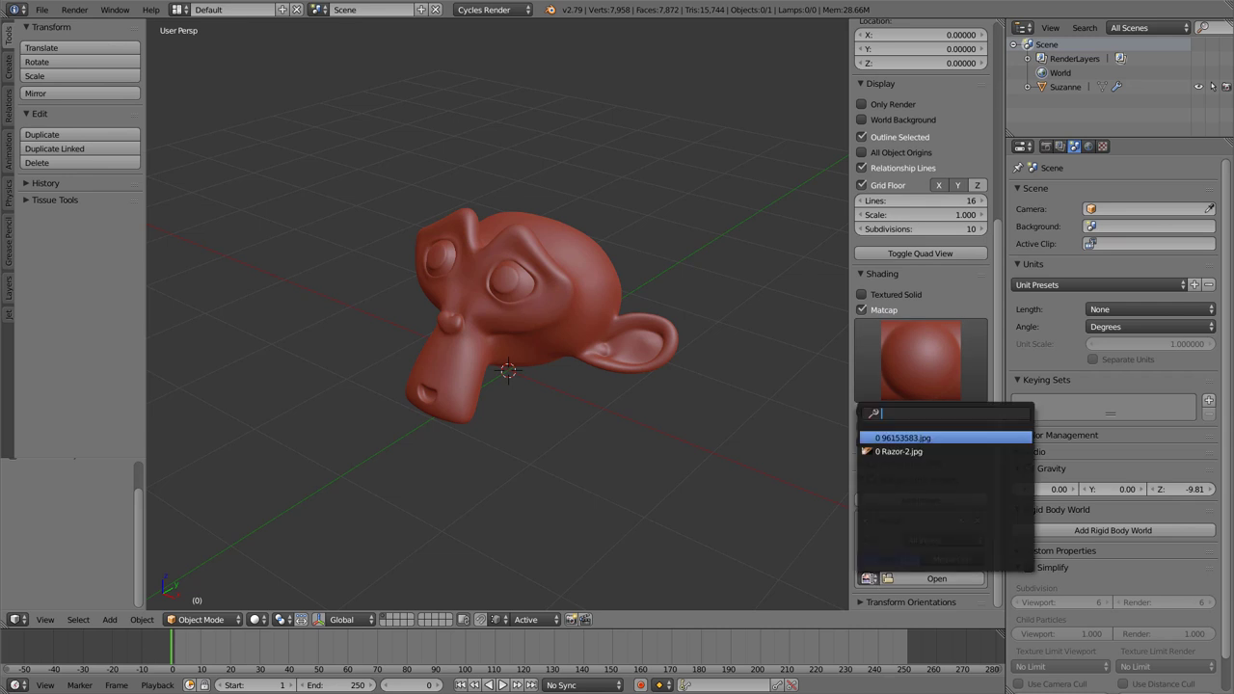
left_click(905, 450)
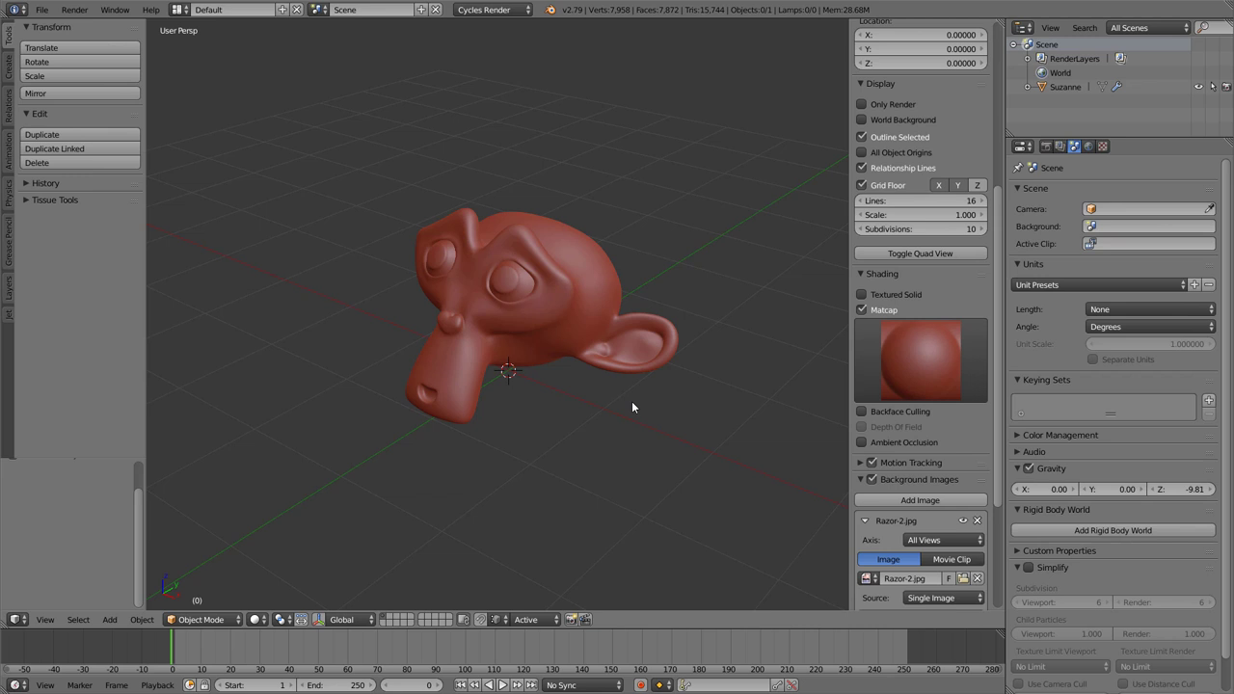
- Check the knife photo in top orthographic view, then orbit back to perspective
key("KP_7")
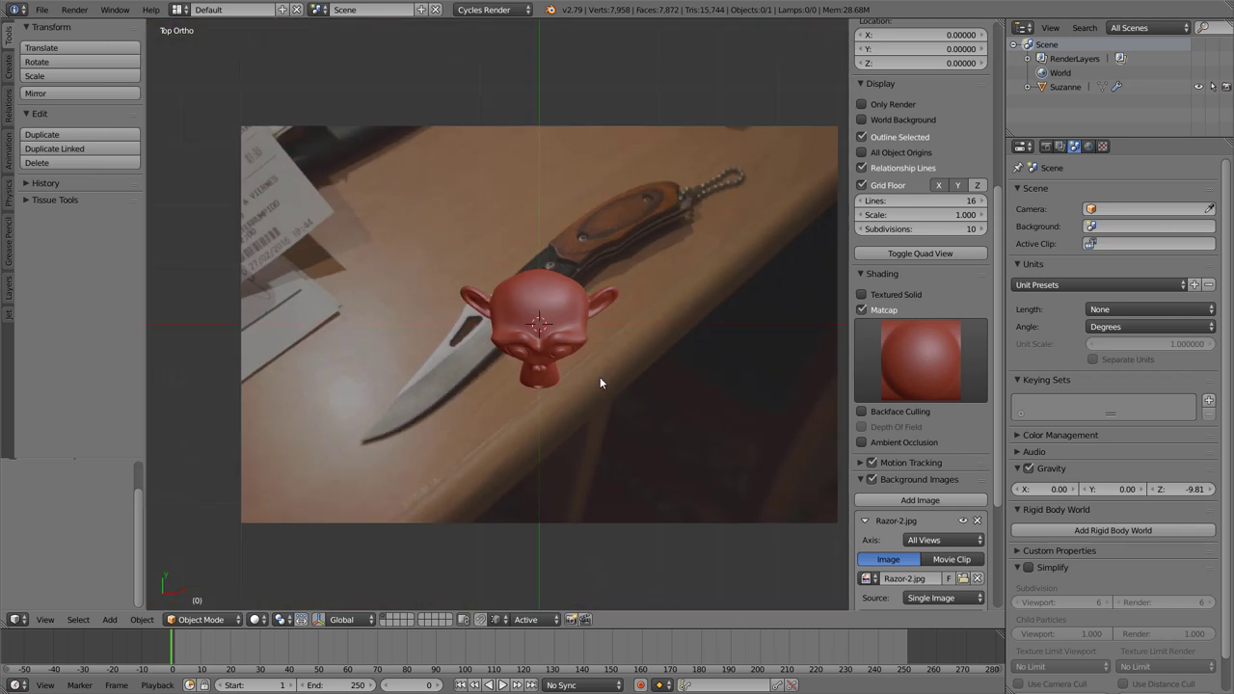
scroll(600, 377, "down", 1)
scroll(600, 377, "up", 1)
middle_click_drag(633, 374, 581, 450, "shift")
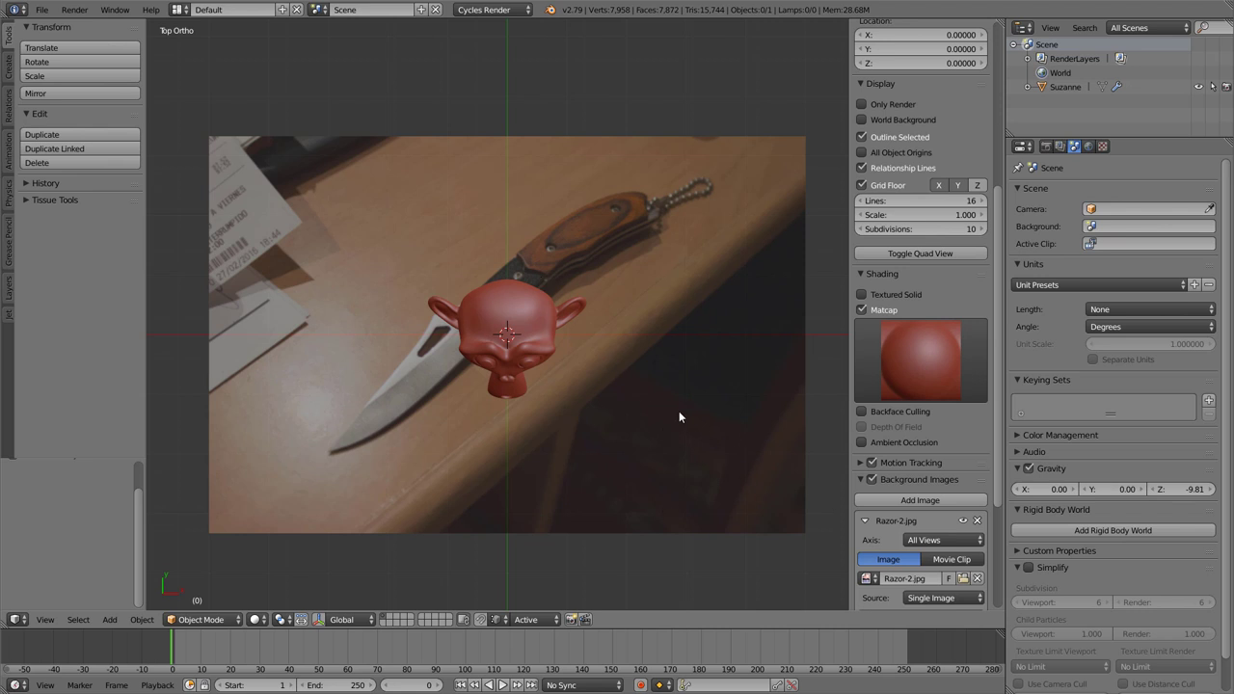
mouse_move(710, 505)
middle_mouse_down()
mouse_move(652, 405)
mouse_move(543, 391)
mouse_move(485, 303)
middle_mouse_up()
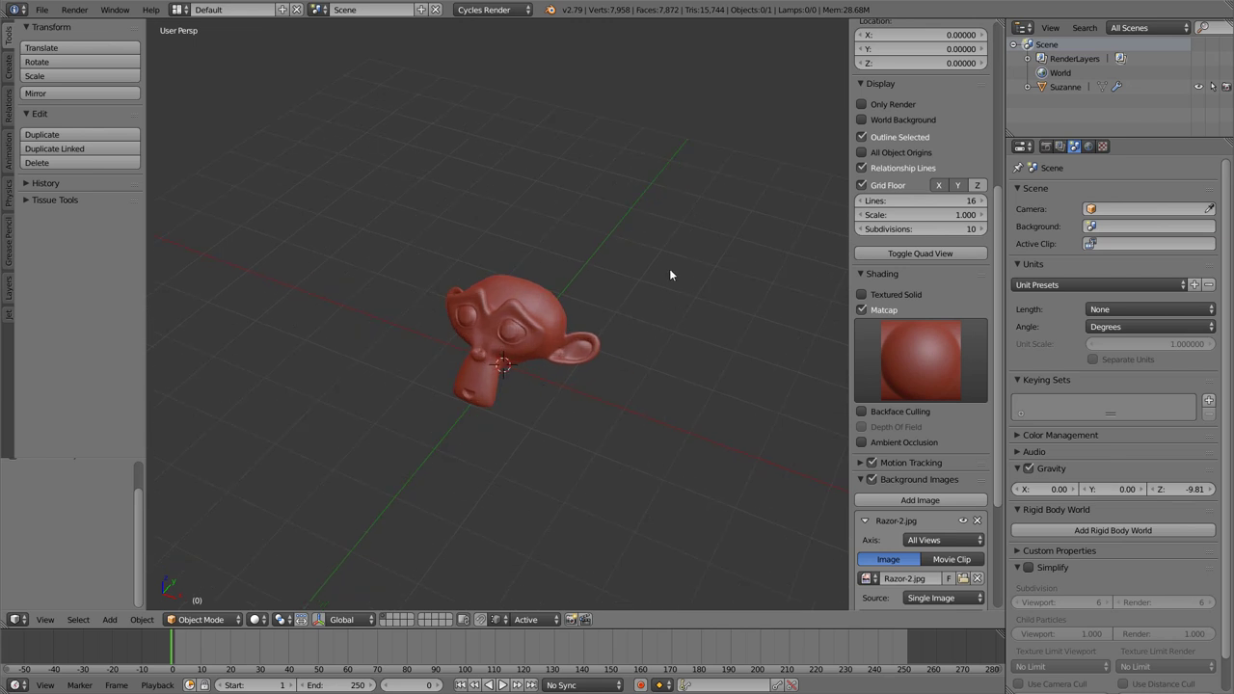
- Add an image empty at the 3D cursor showing Razor-2.jpg
key("shift+a")
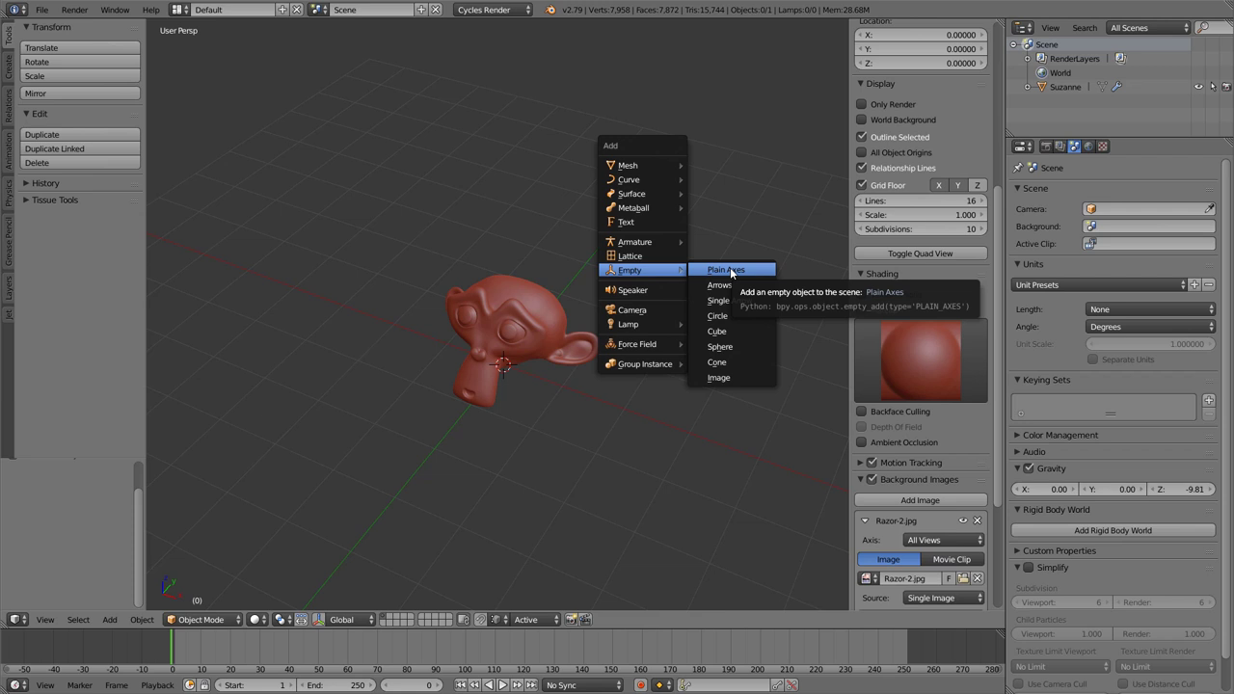
left_click(737, 380)
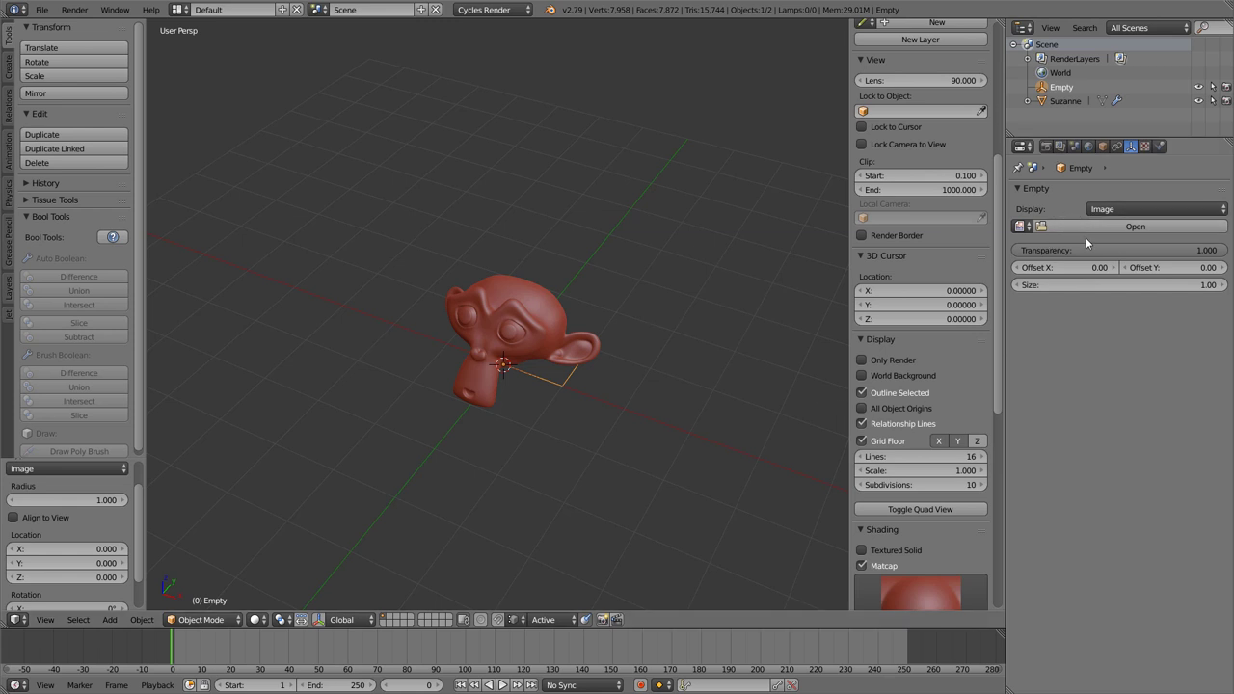
left_click(1018, 230)
left_click(1051, 260)
- Scale the photo empty to 1.338 and rotate it
key("s")
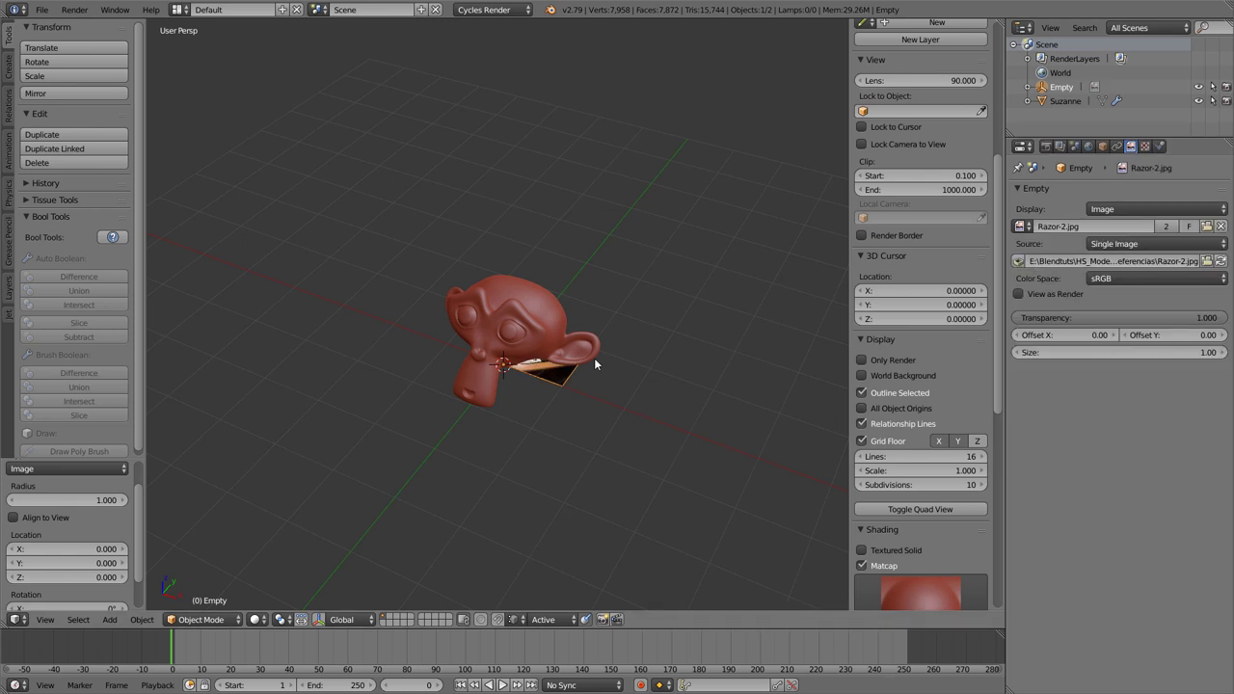
left_click(762, 320)
key("r")
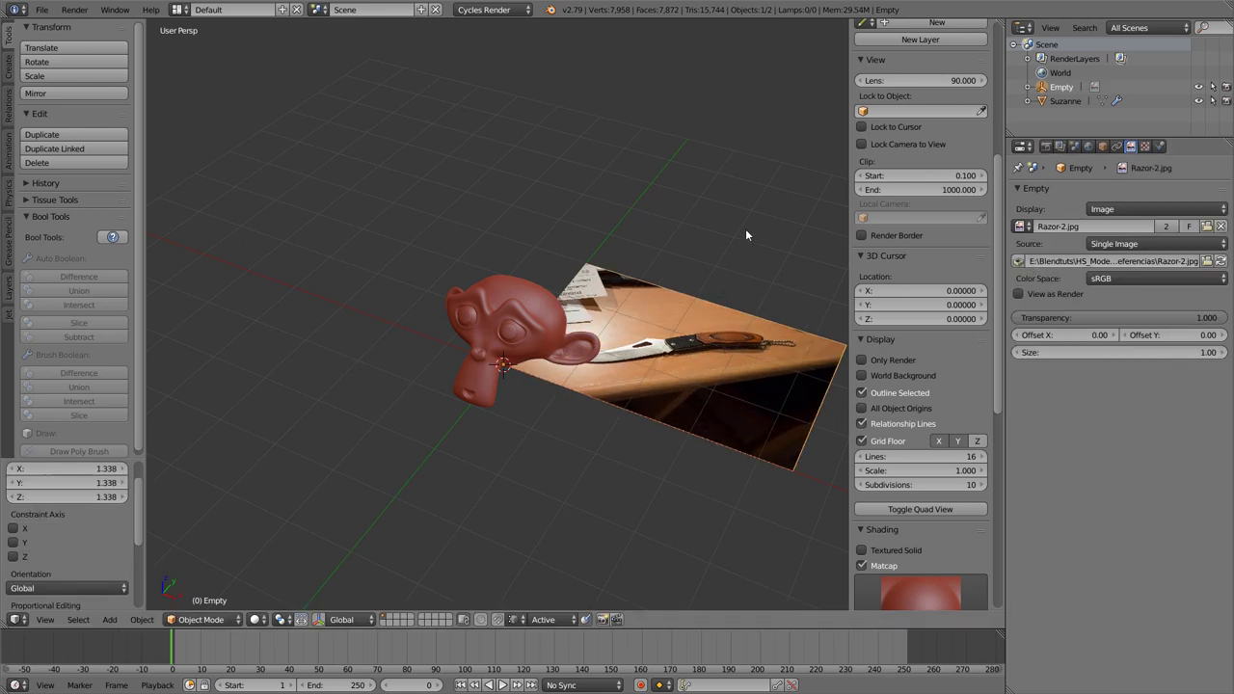
left_click(735, 255)
middle_click_drag(685, 311, 708, 407)
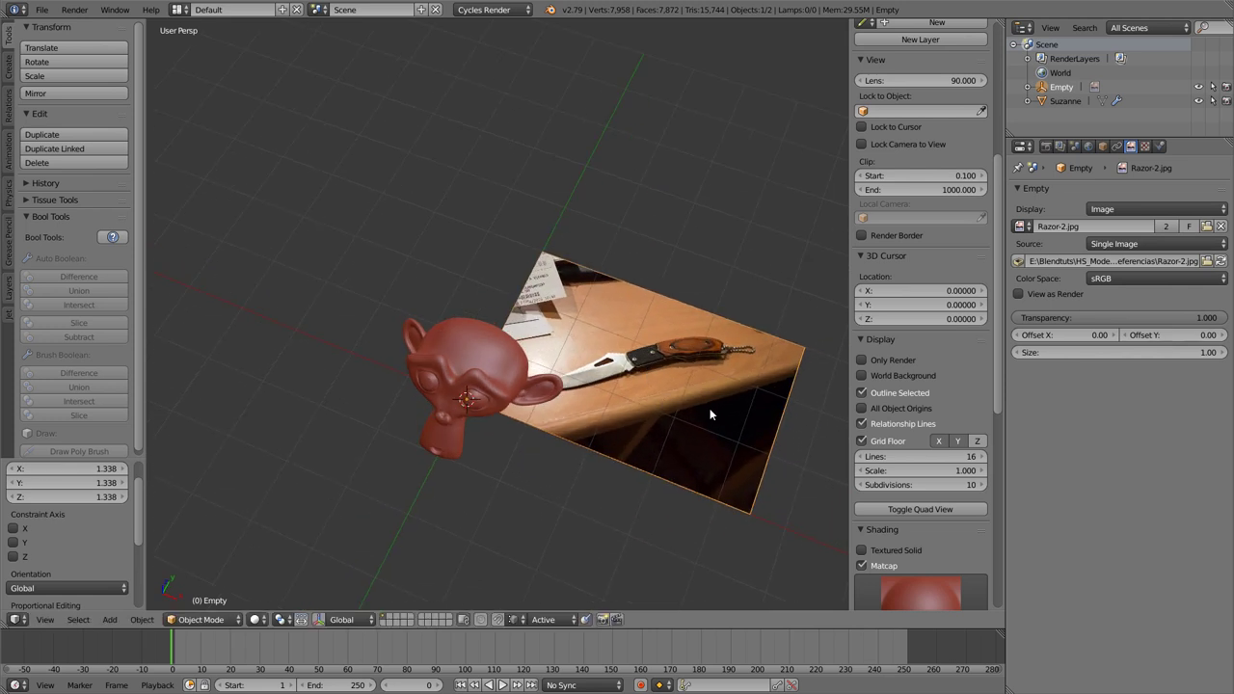
- Raise the photo along Z and set its transparency to 0.440
key("g")
key("z")
left_click(702, 375)
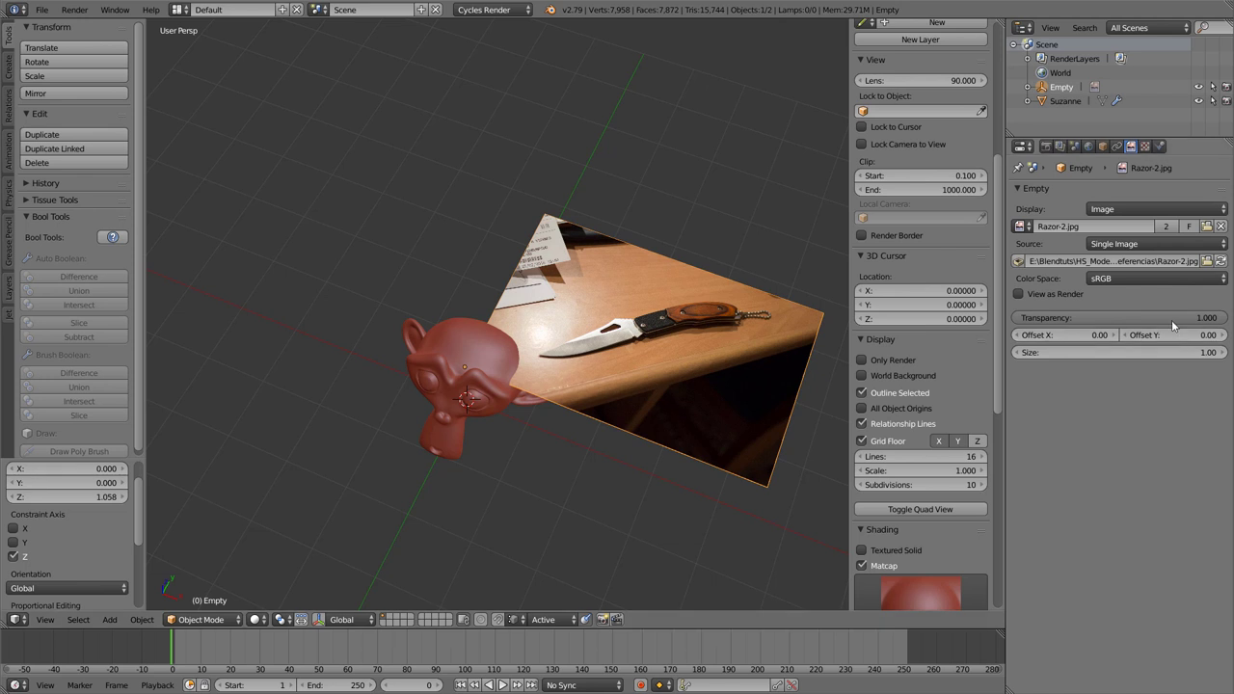
left_click_drag(1172, 319, 1099, 317)
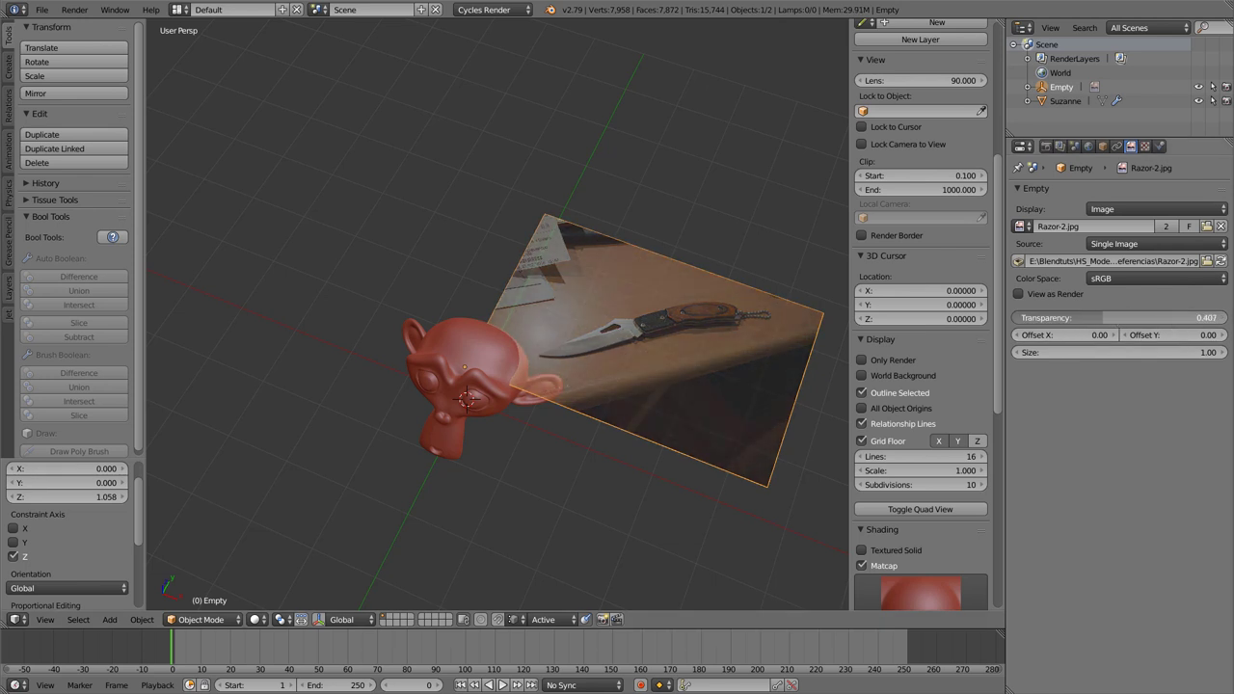
mouse_move(609, 387)
middle_mouse_down()
mouse_move(644, 371)
mouse_move(499, 353)
mouse_move(549, 367)
middle_mouse_up()
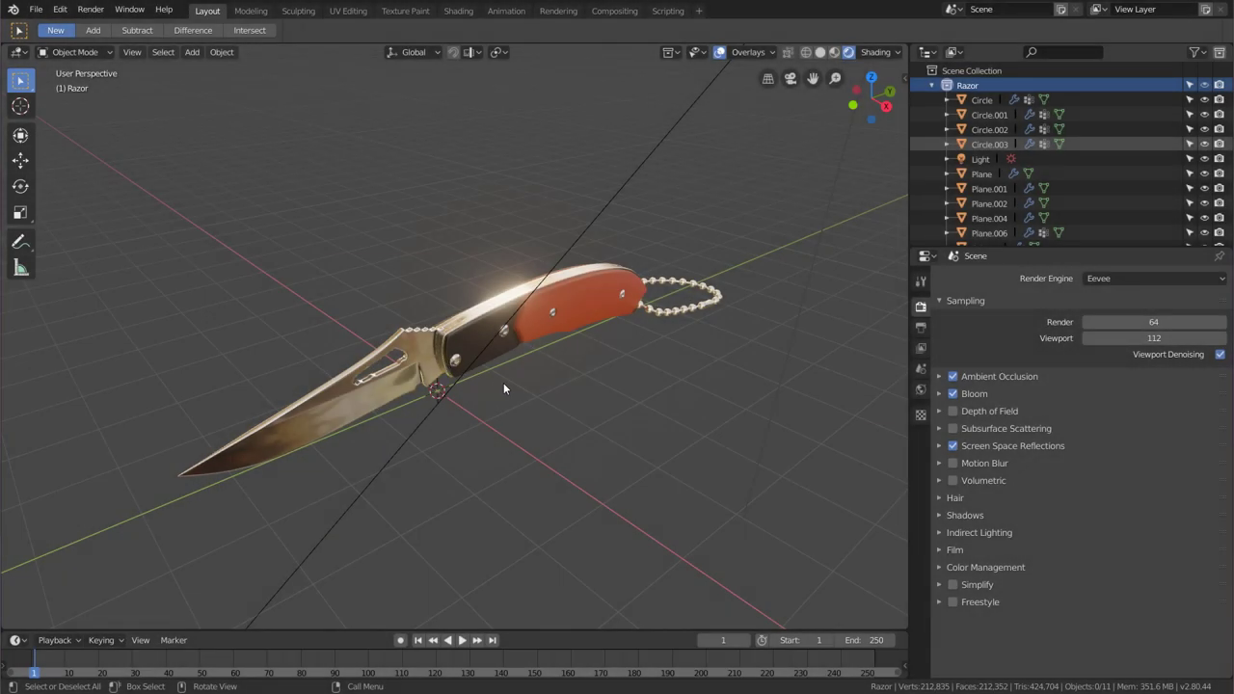
- Orbit the viewport around Suzanne and the knife photo
mouse_move(503, 383)
middle_mouse_down()
mouse_move(541, 394)
mouse_move(523, 393)
middle_mouse_up()
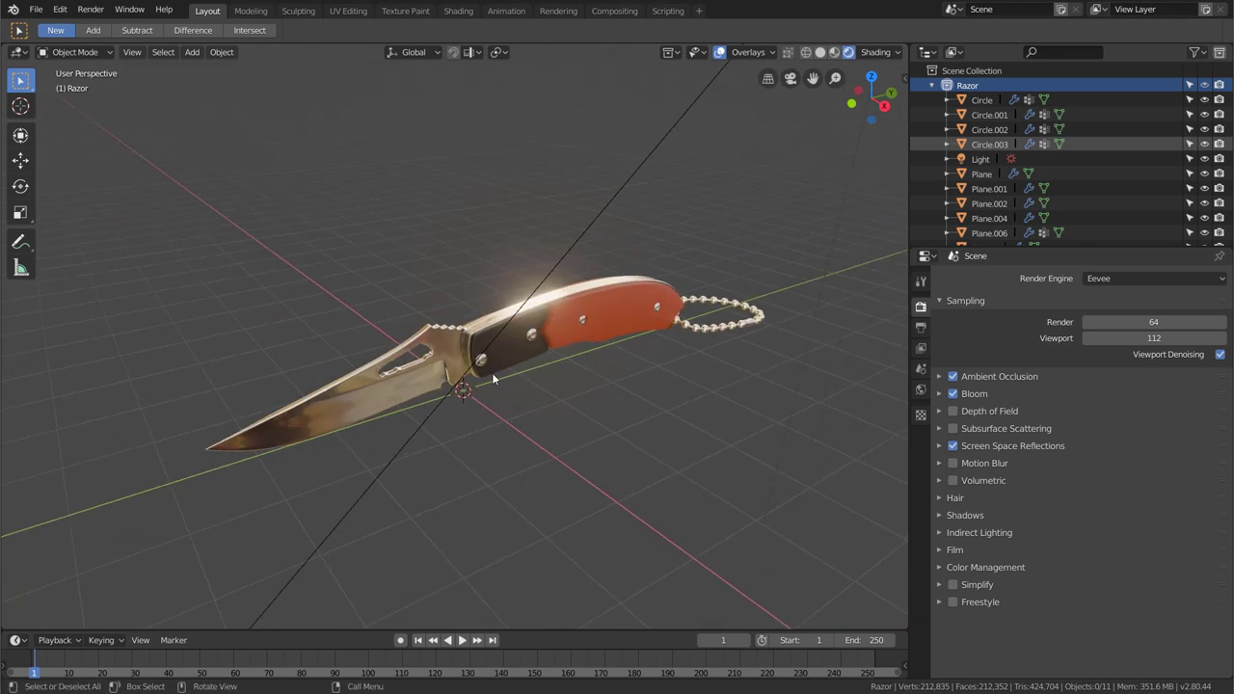
key("shift+a")
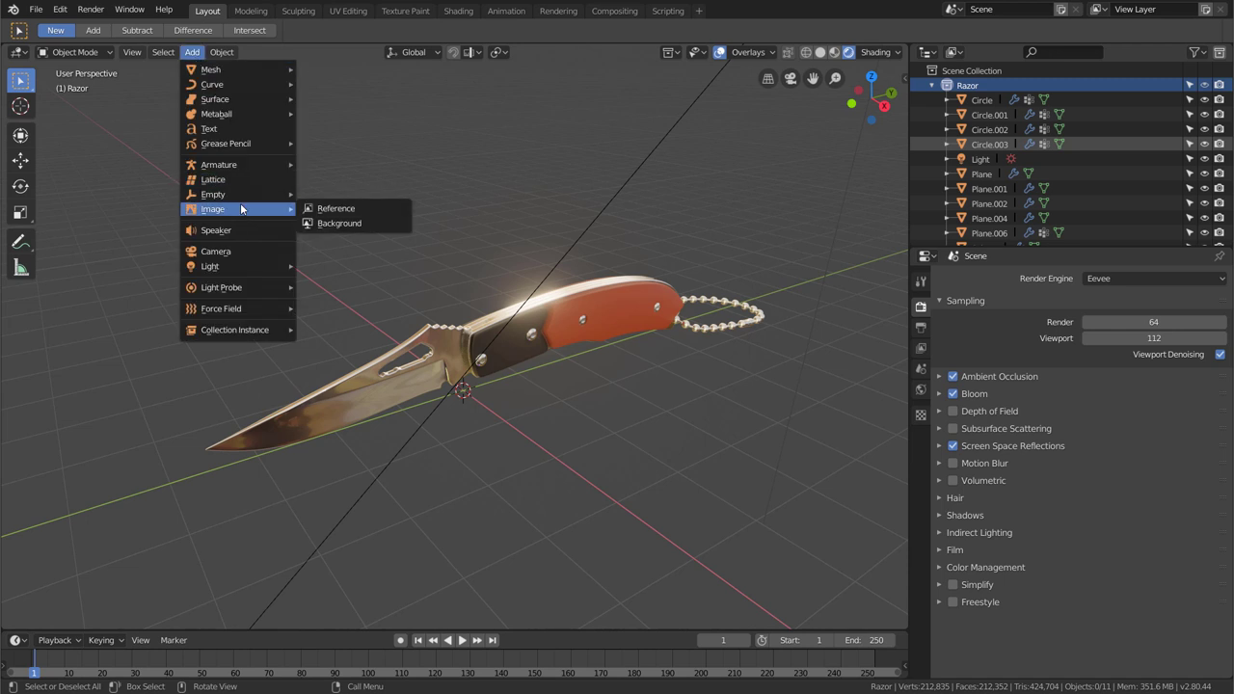
key("shift+a")
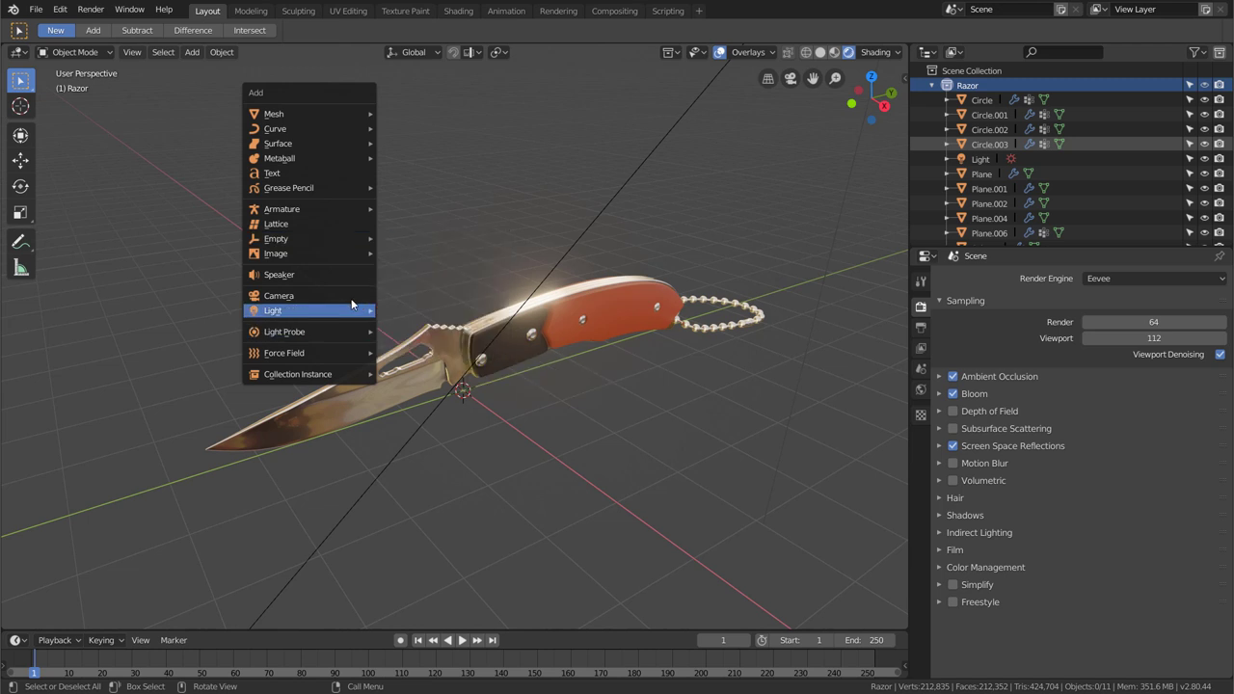
mouse_move(276, 254)
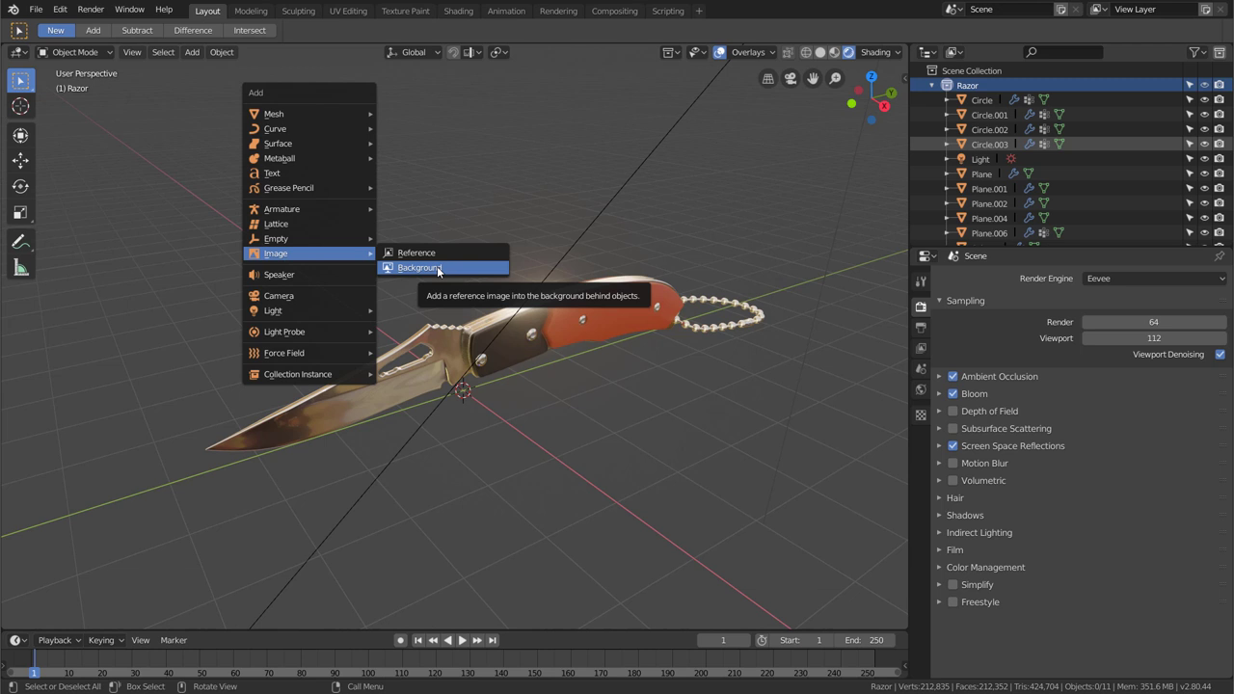
left_click(426, 252)
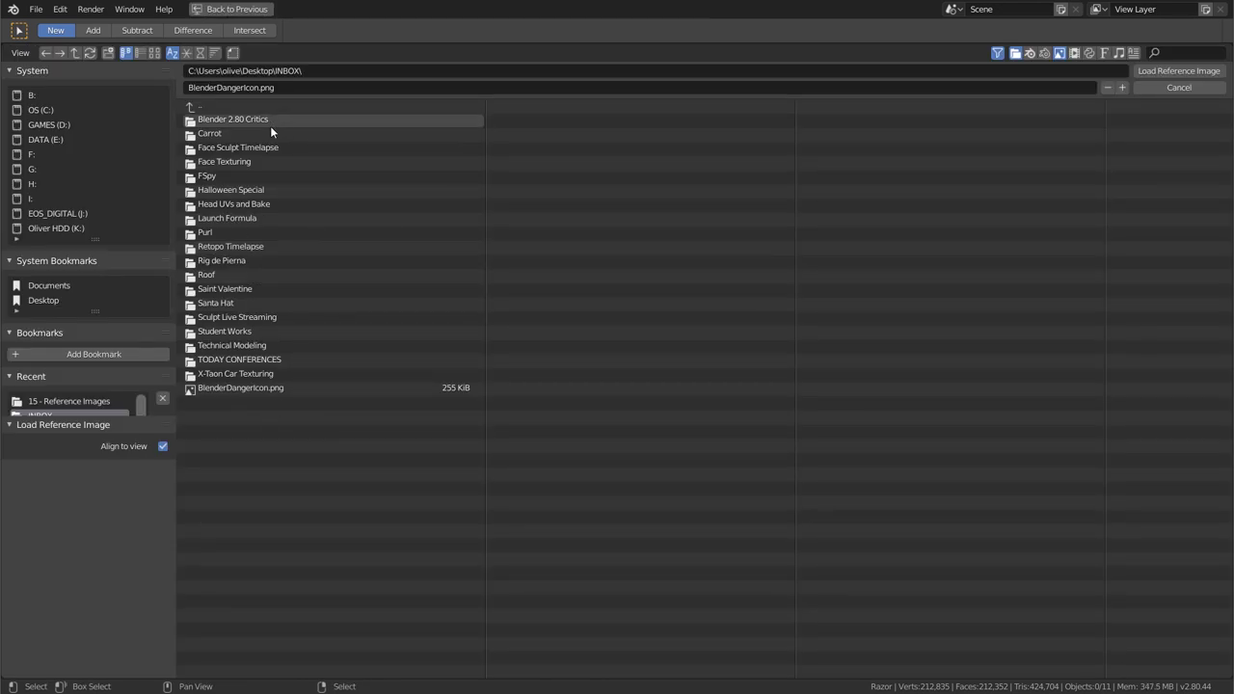
- Cancel the image load, add an image empty, and assign Razor-5.jpg in its Object Data settings
left_click(1157, 87)
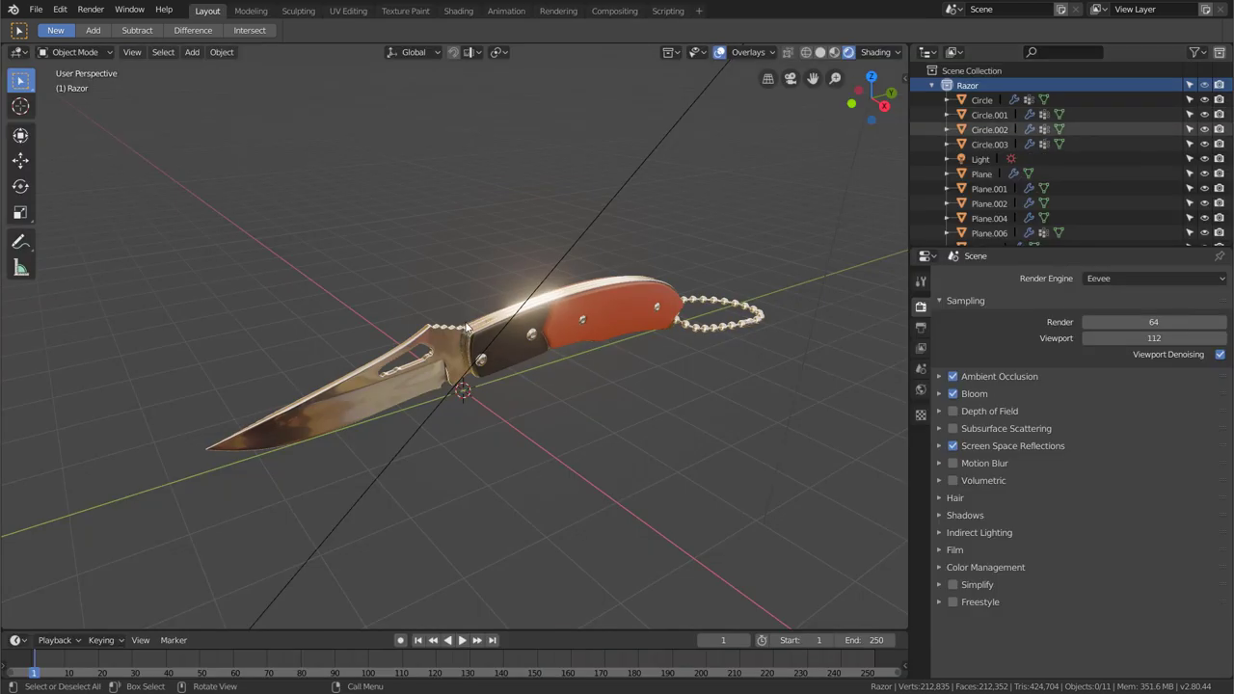
key("shift+a")
mouse_move(500, 271)
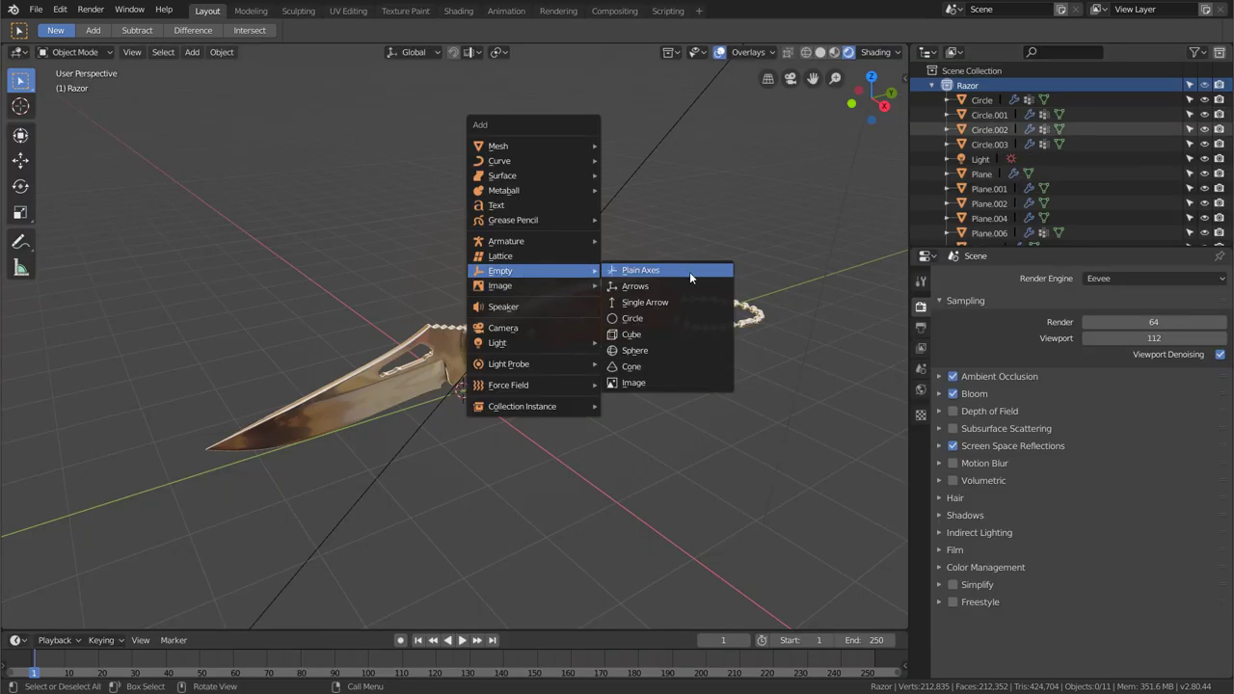
left_click(673, 383)
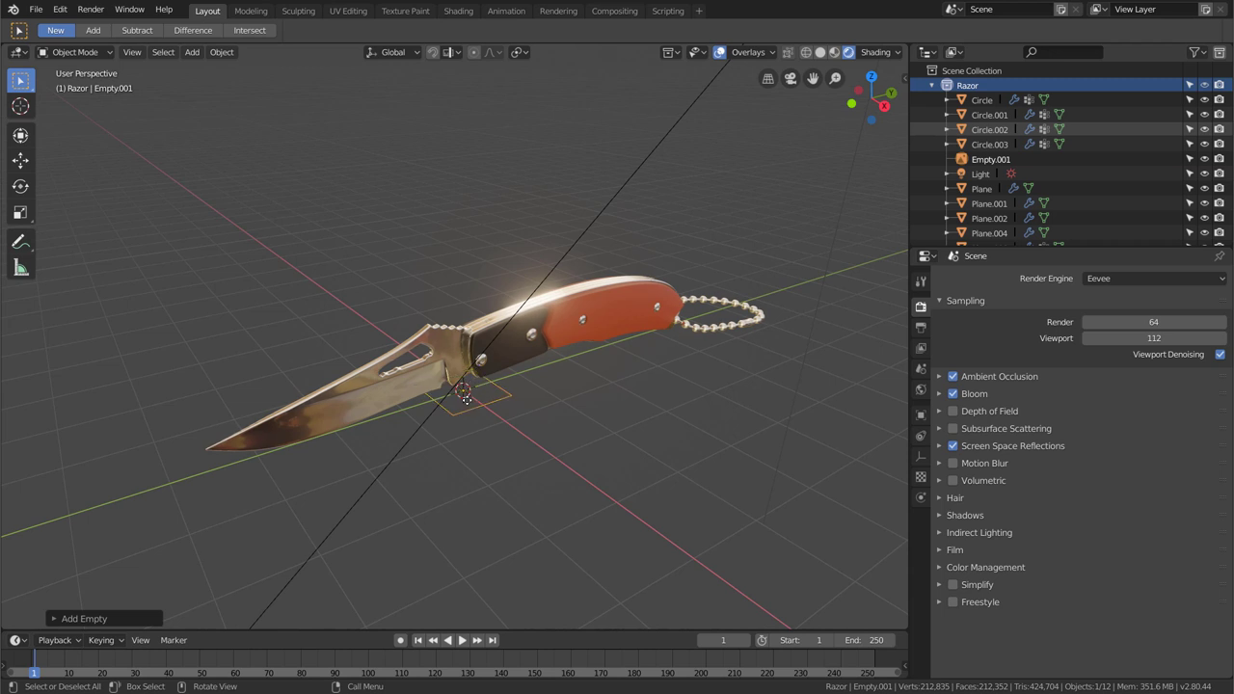
left_click(921, 459)
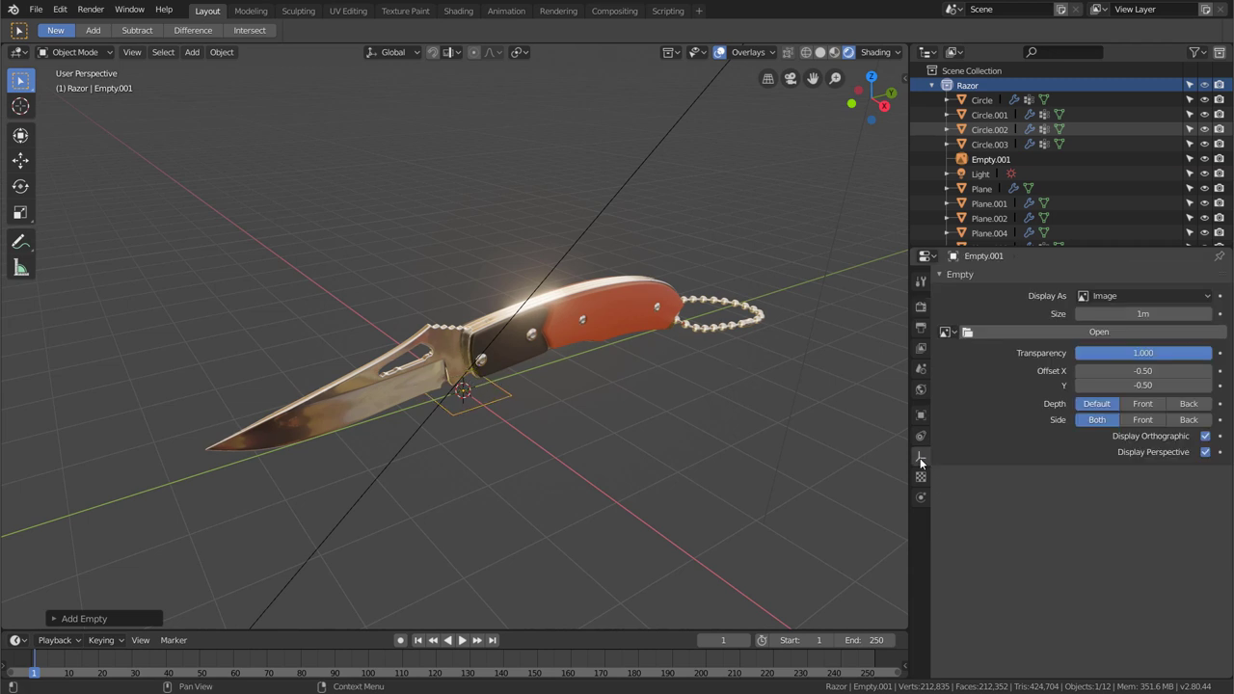
left_click(947, 331)
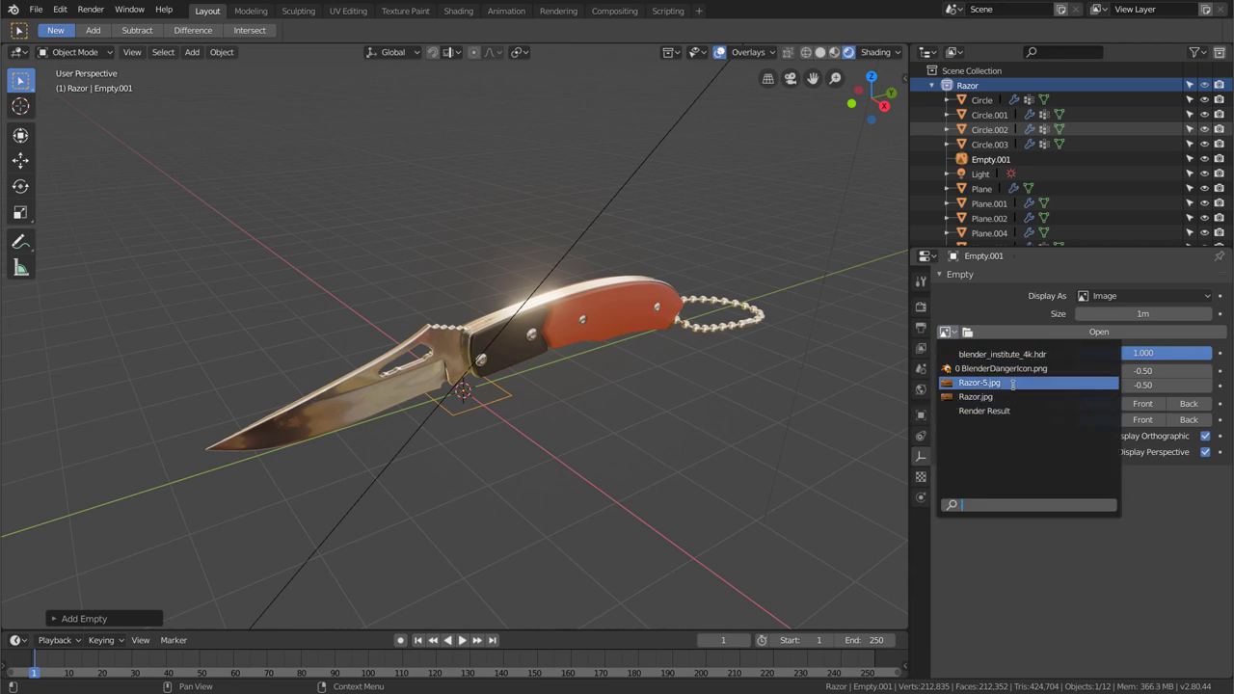
left_click(1013, 383)
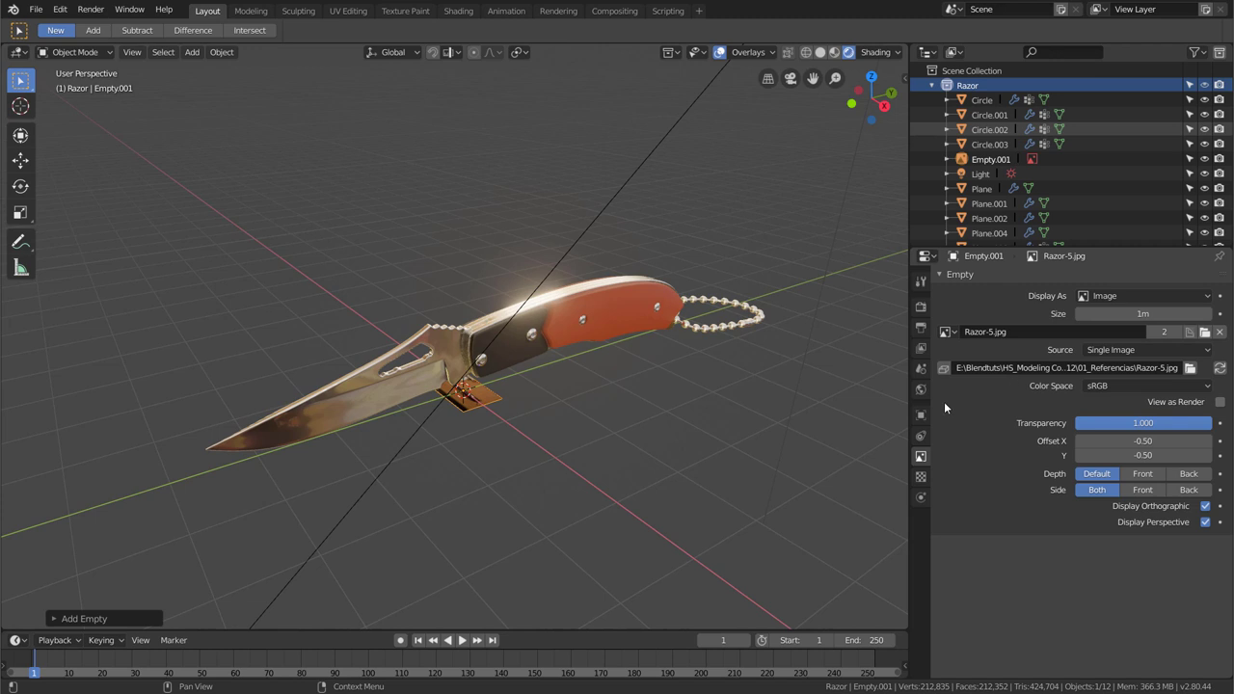
- Frame the new Razor-5.jpg image empty and select it beside the blade
key("KP_Decimal")
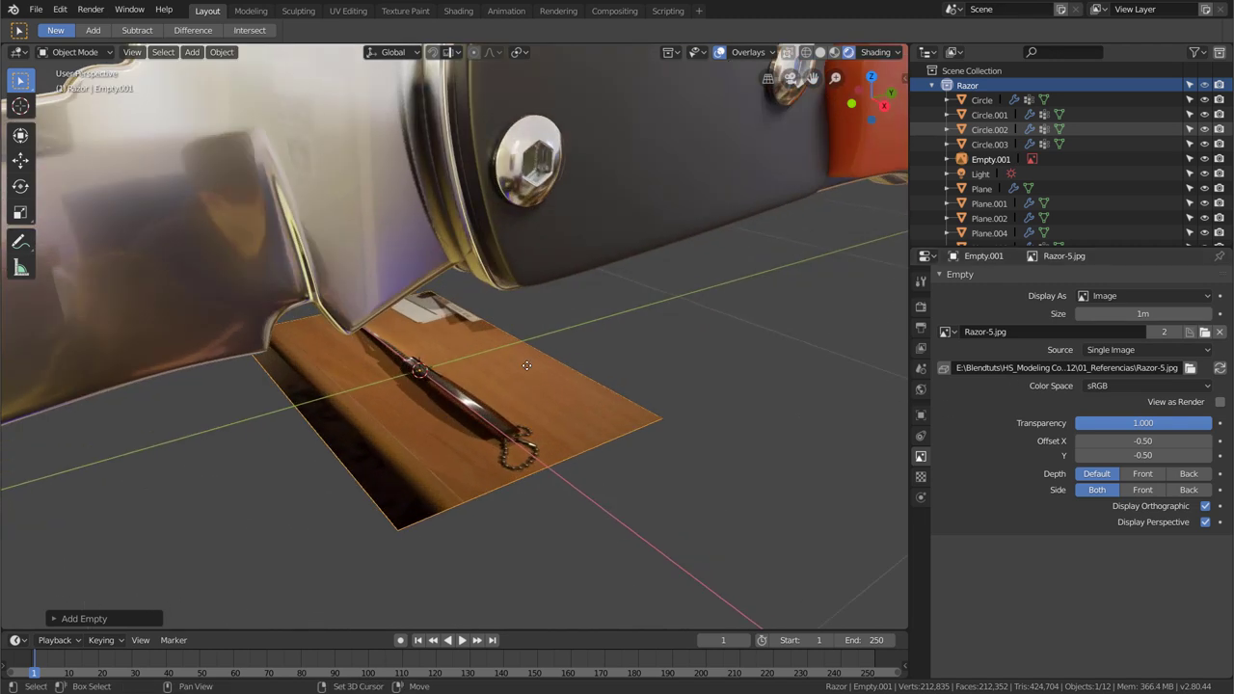
scroll(526, 366, "down", 1)
scroll(559, 366, "down", 1)
scroll(586, 369, "down", 1)
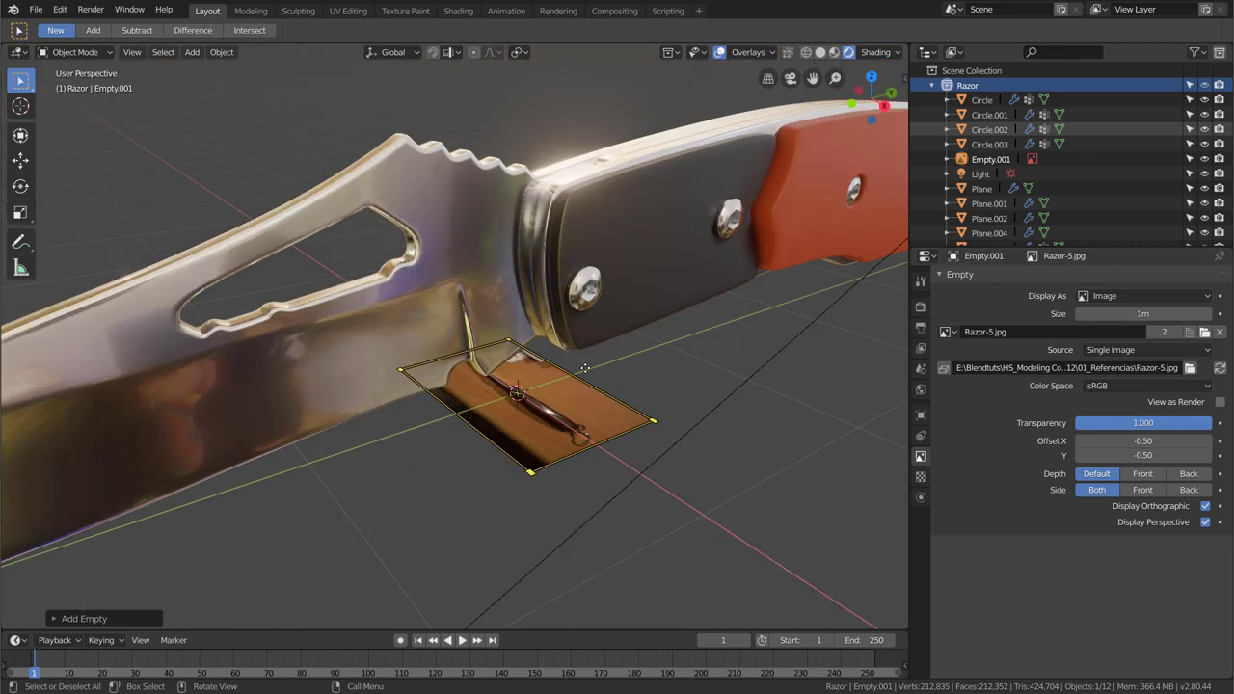
scroll(585, 368, "down", 3)
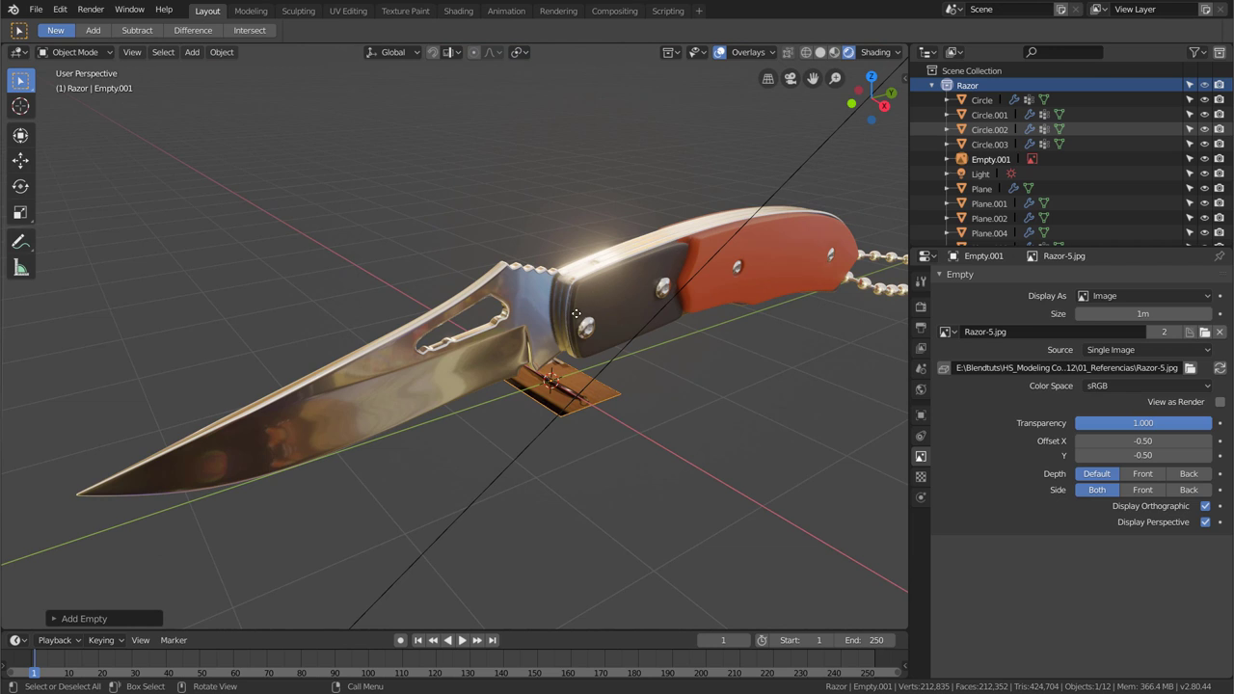
left_click(579, 389)
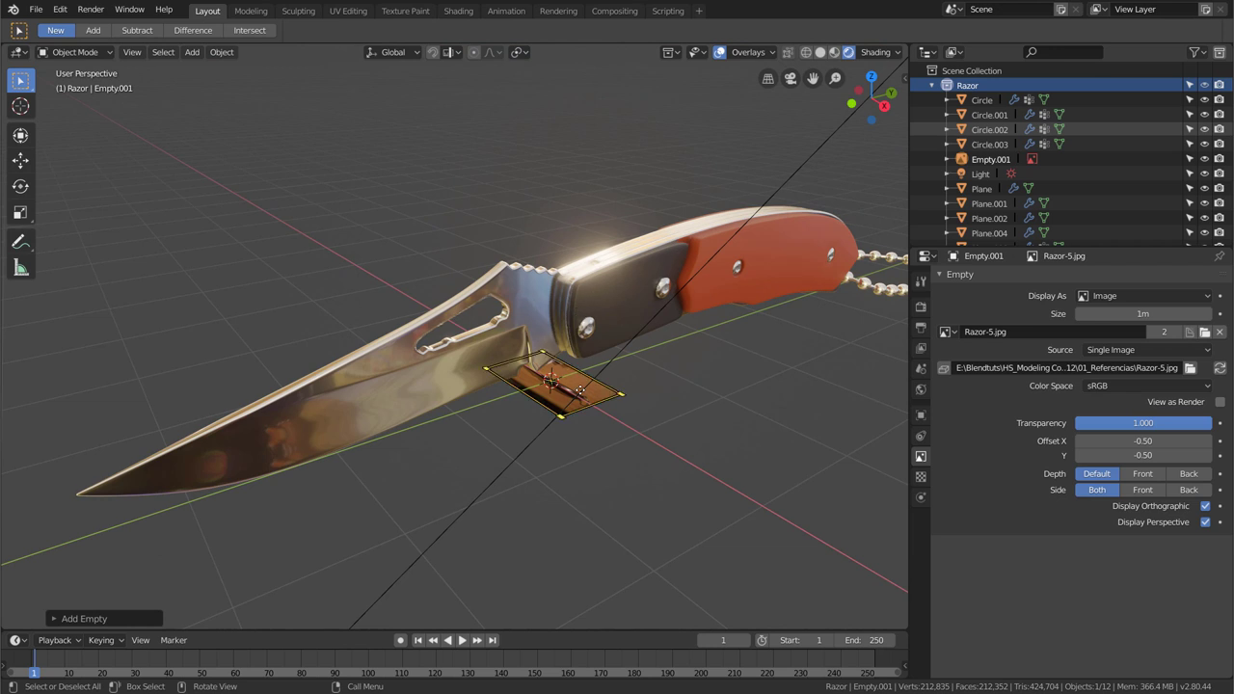
scroll(595, 379, "up", 1)
scroll(595, 379, "up", 2)
scroll(595, 379, "up", 1)
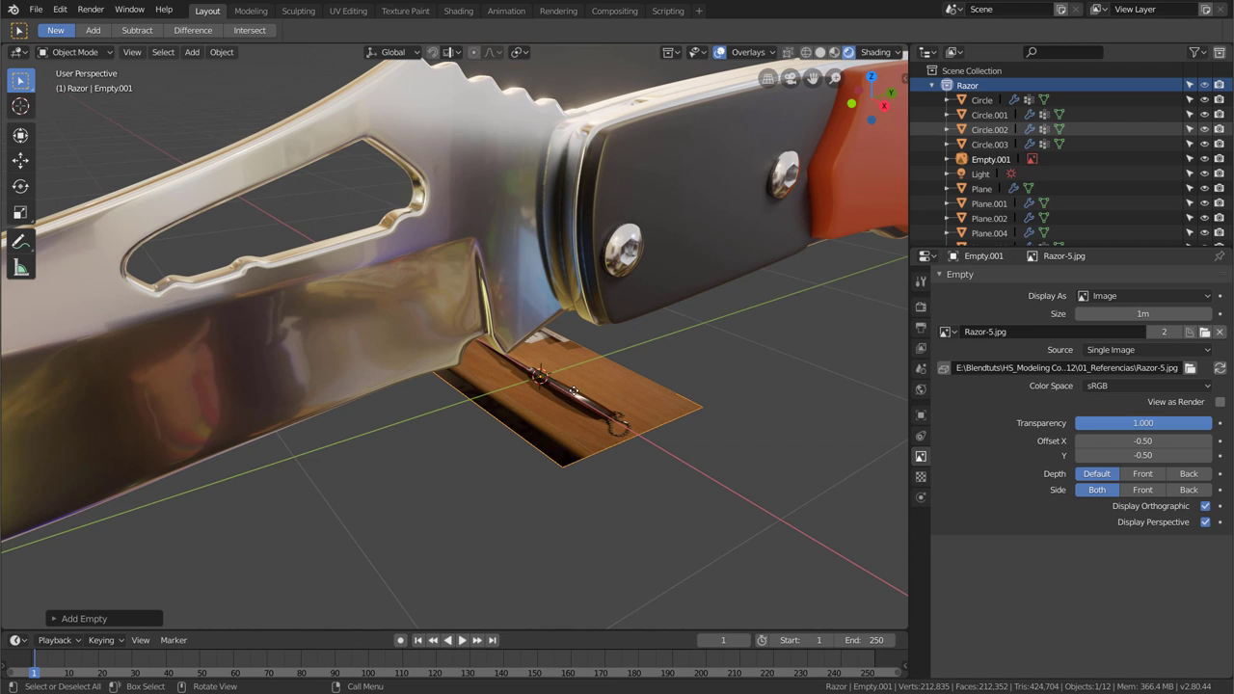
scroll(573, 390, "down", 5)
scroll(569, 397, "down", 2)
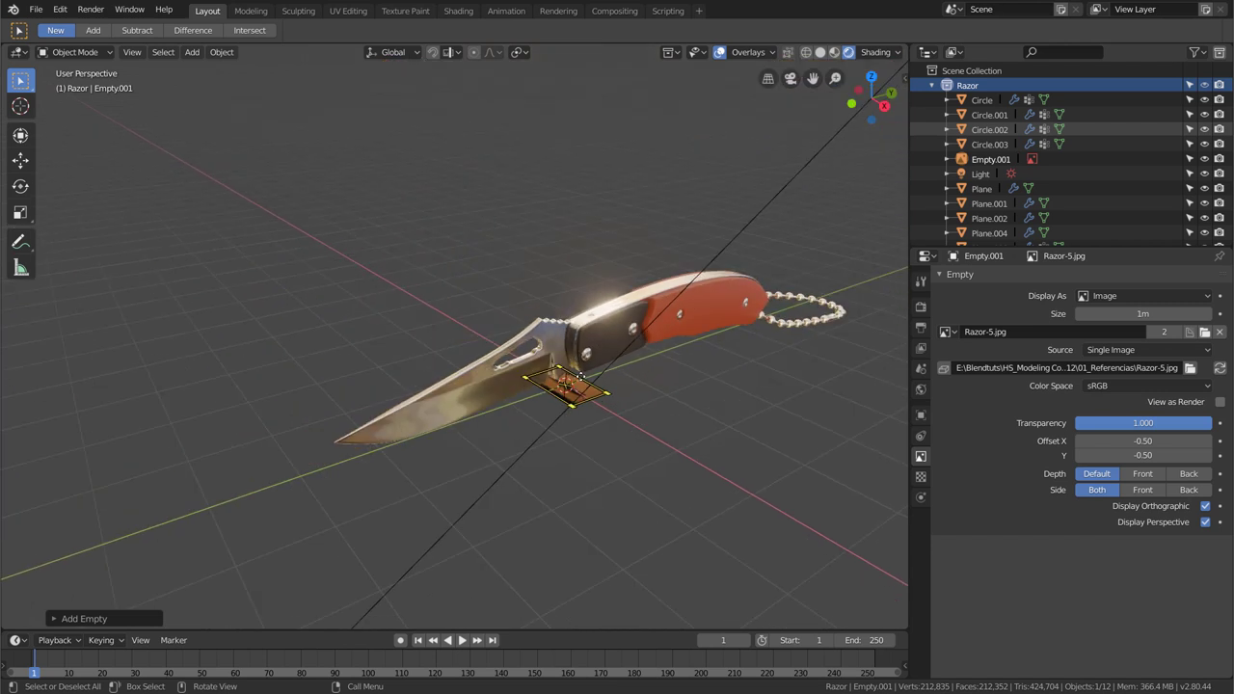
scroll(563, 406, "down", 2)
- Scale the photo up into a large plane under the knife, rotating it about Z and cancelling a second rotation
key("s")
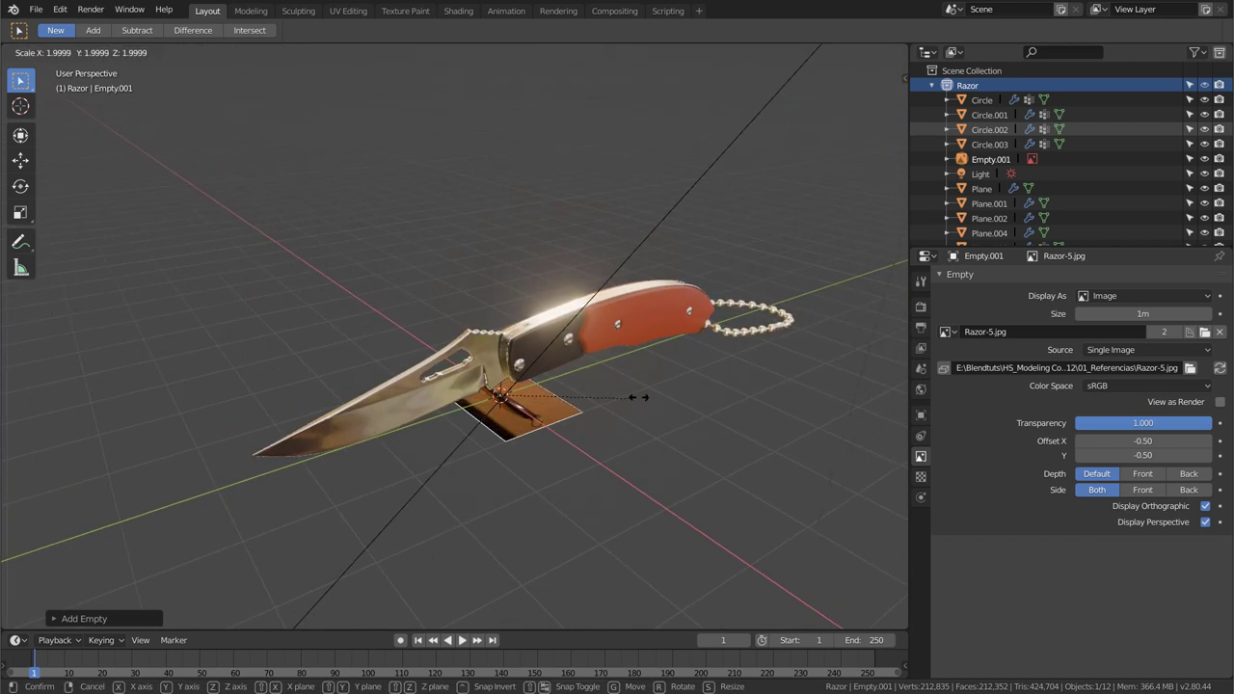
left_click(692, 403)
key("s")
left_click(722, 504)
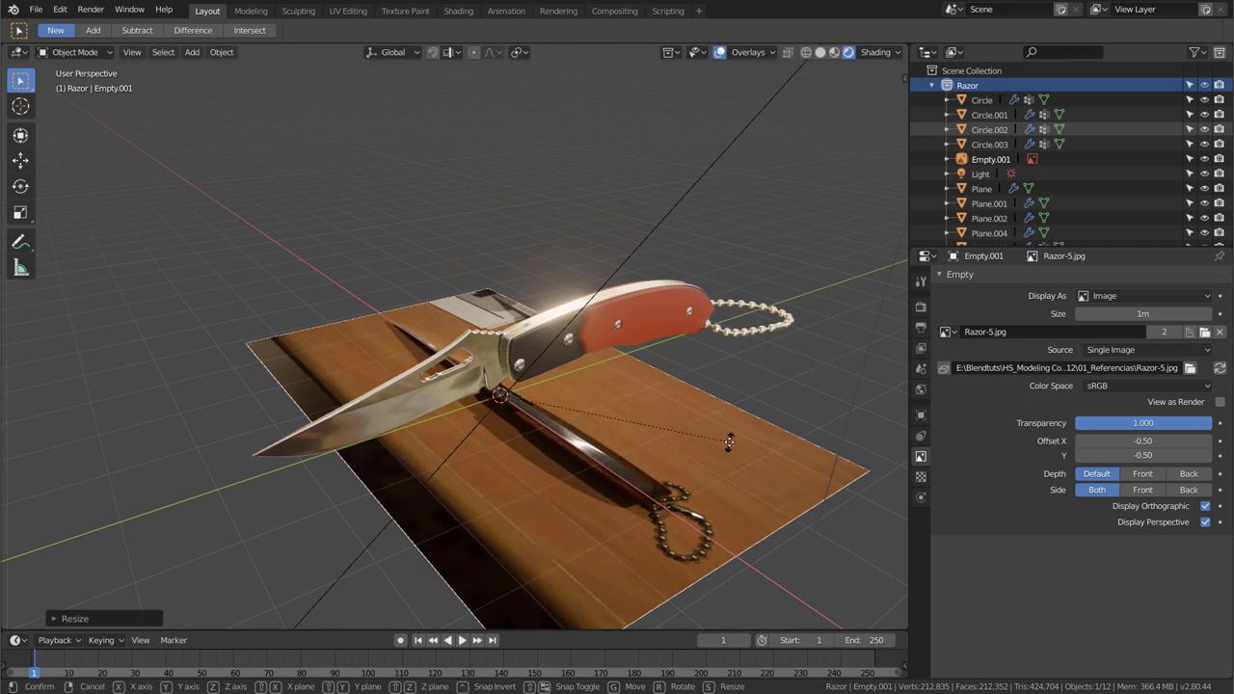
key("r")
key("z")
left_click(487, 465)
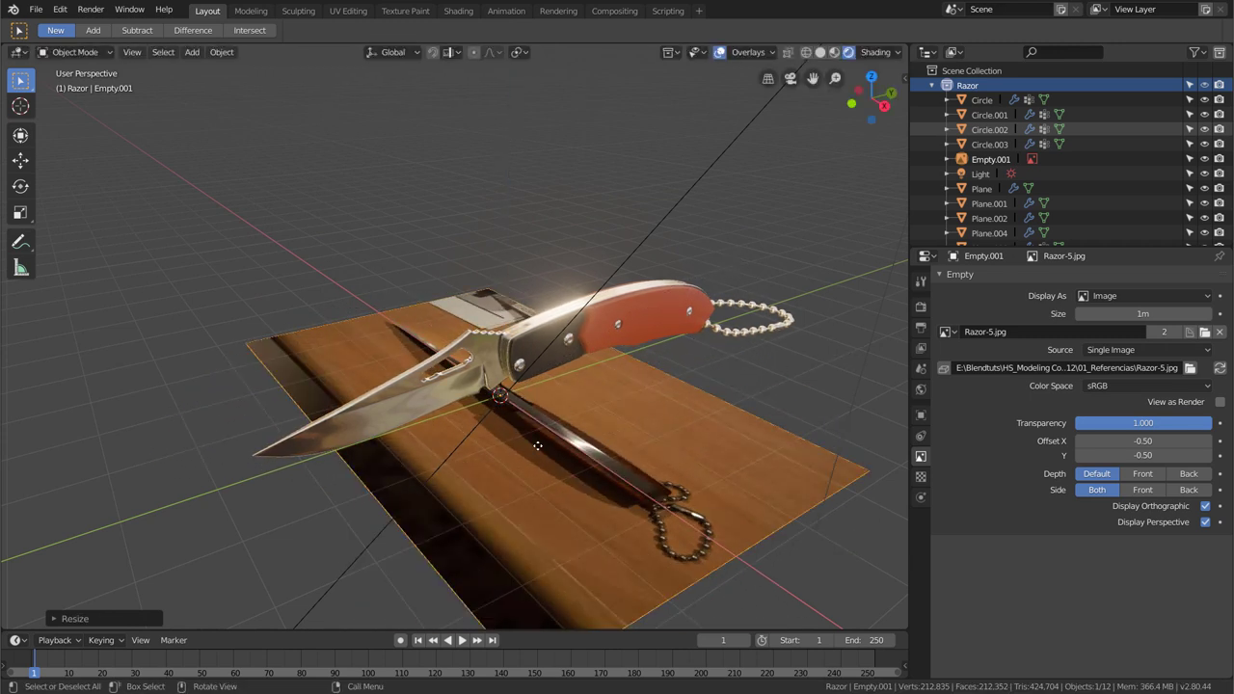
key("r")
right_click(676, 409)
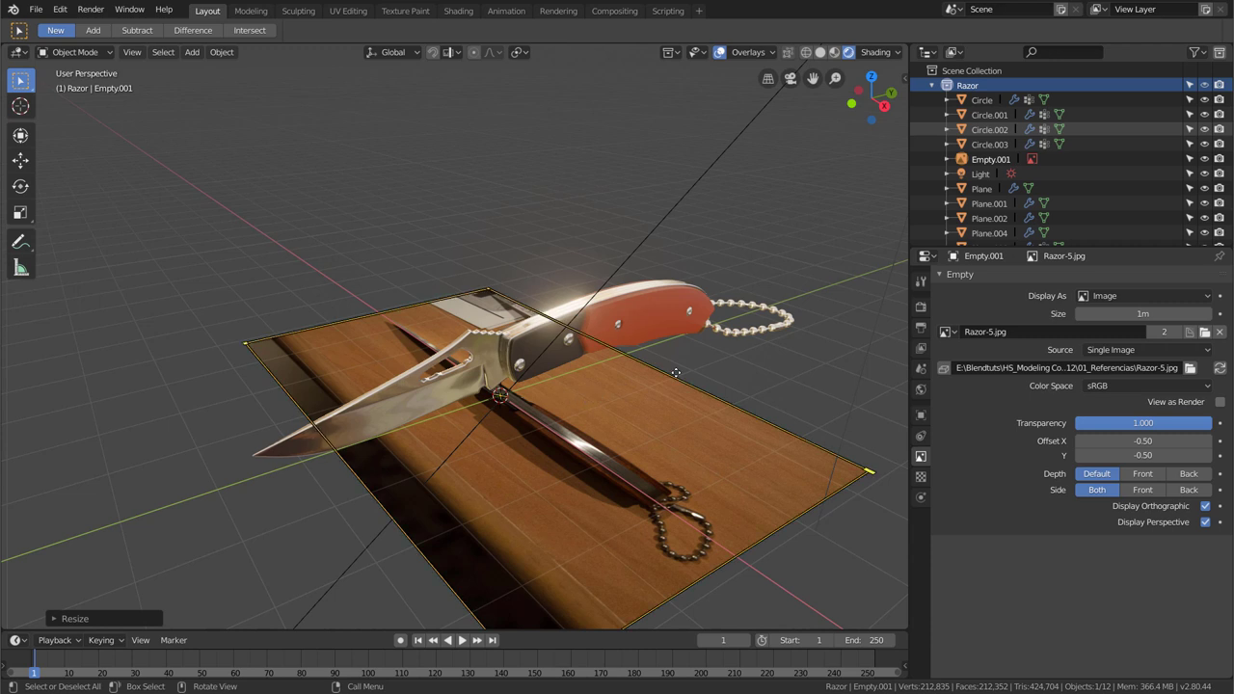
- Rotate the photo plane 90° about the Z axis
key("r")
key("z")
key("9")
key("0")
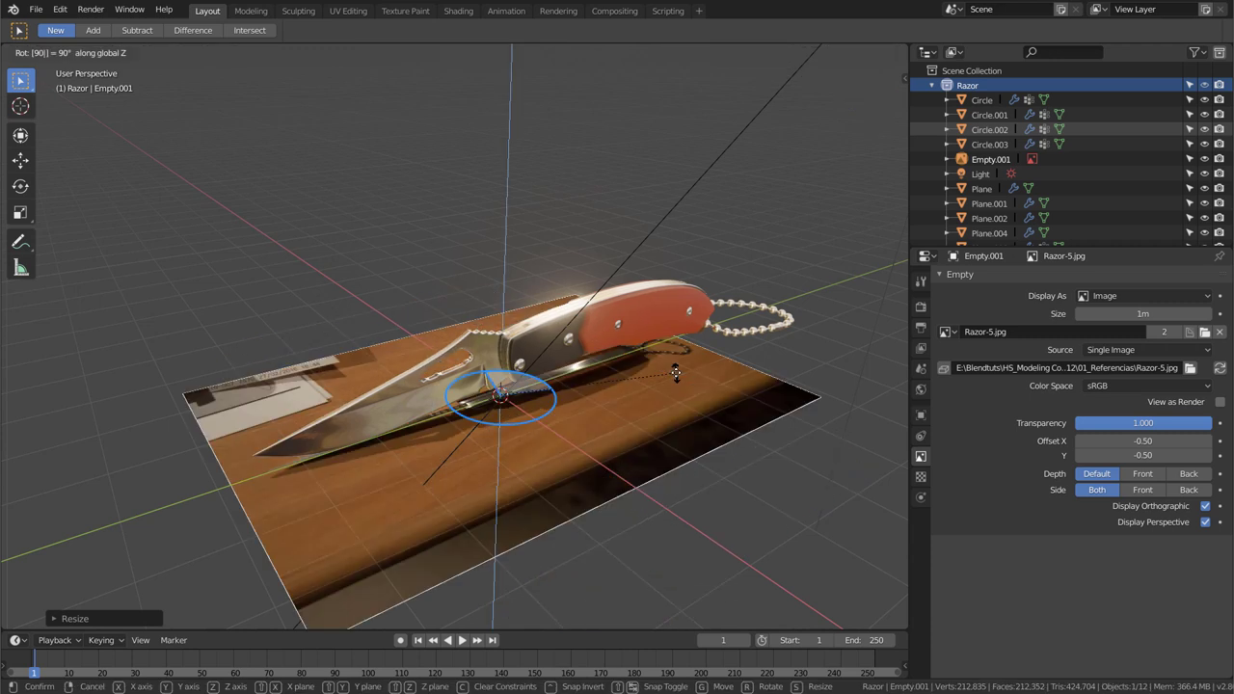
key("Return")
mouse_move(514, 289)
middle_mouse_down()
mouse_move(470, 289)
mouse_move(519, 370)
mouse_move(697, 373)
middle_mouse_up()
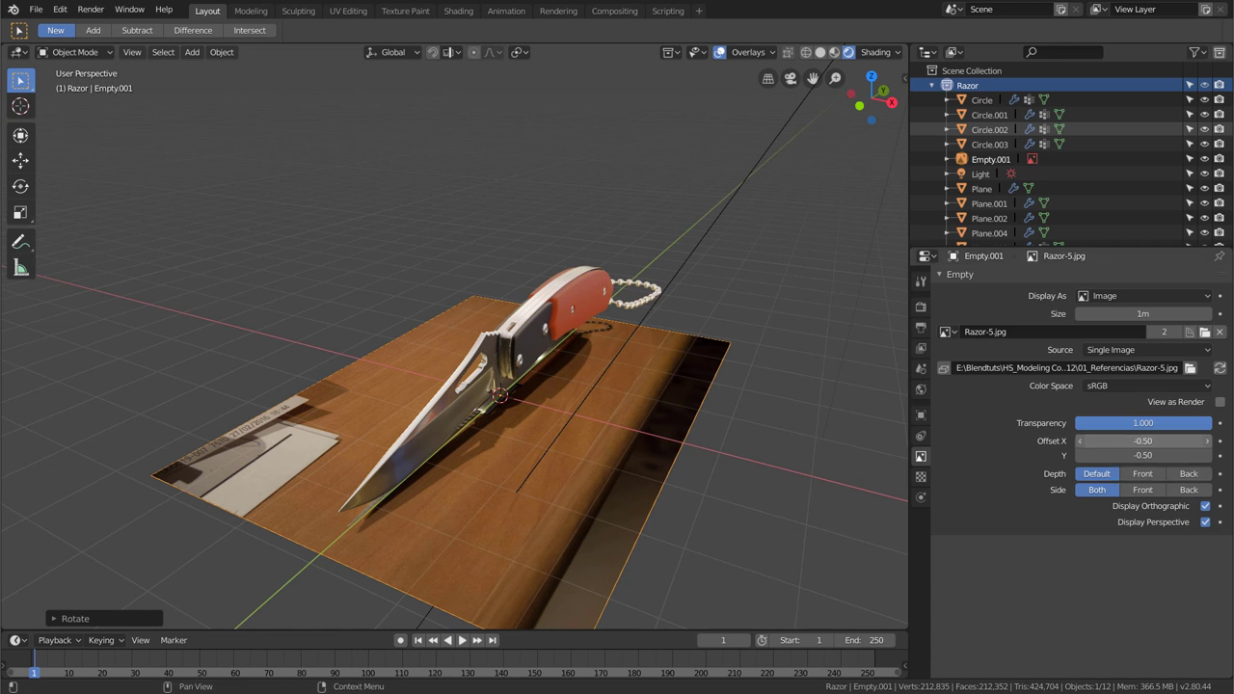
- Set the image offsets to X -0.42 and Y -0.51 to line the photo up with the knife
mouse_move(1143, 441)
left_mouse_down()
mouse_move(1189, 441)
mouse_move(1148, 441)
left_mouse_up()
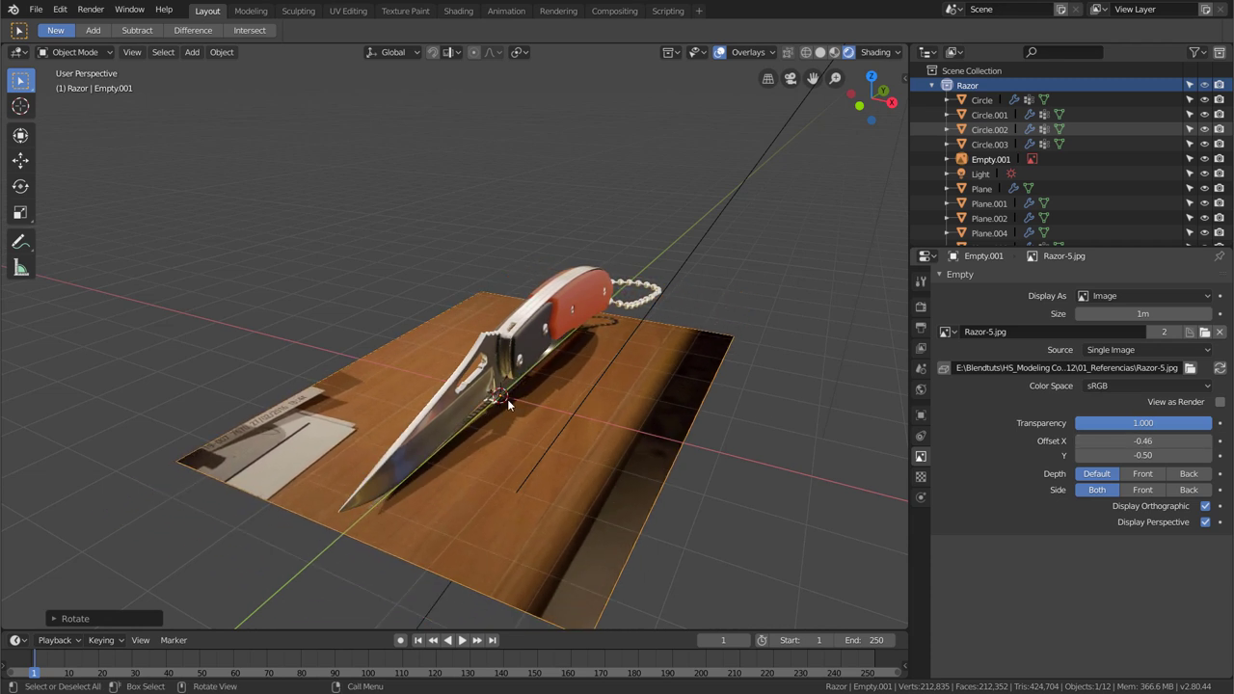
scroll(503, 402, "up", 5)
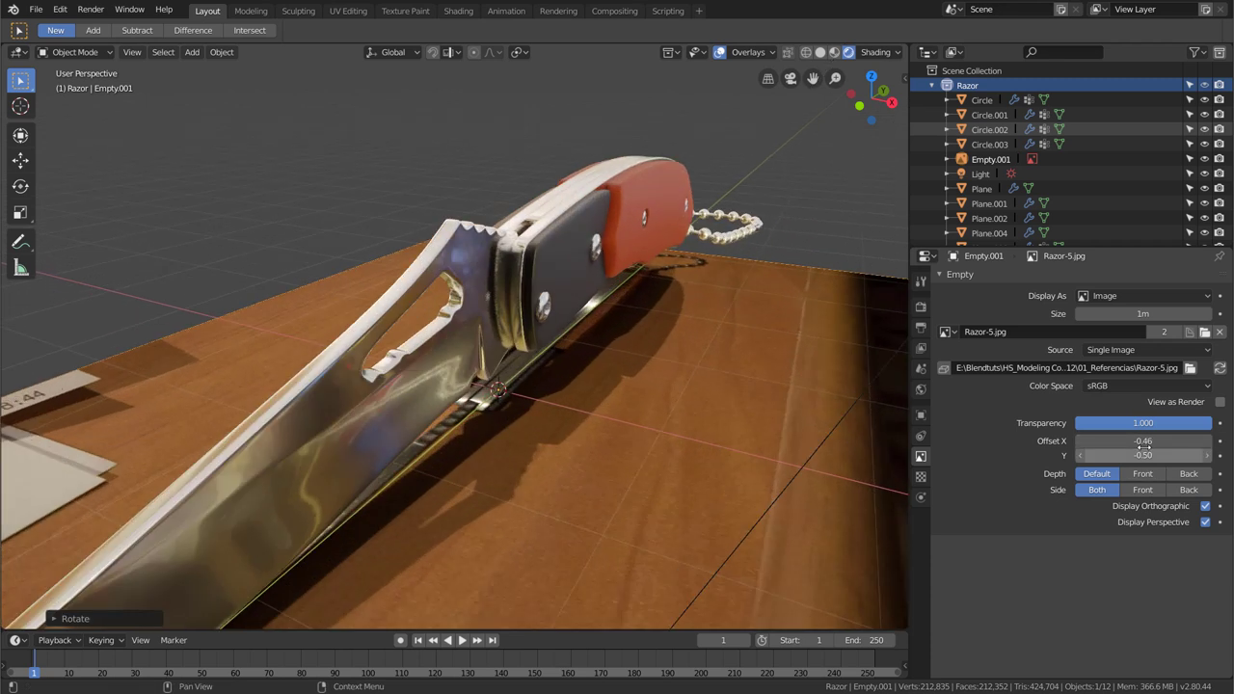
left_click_drag(1136, 441, 1143, 440)
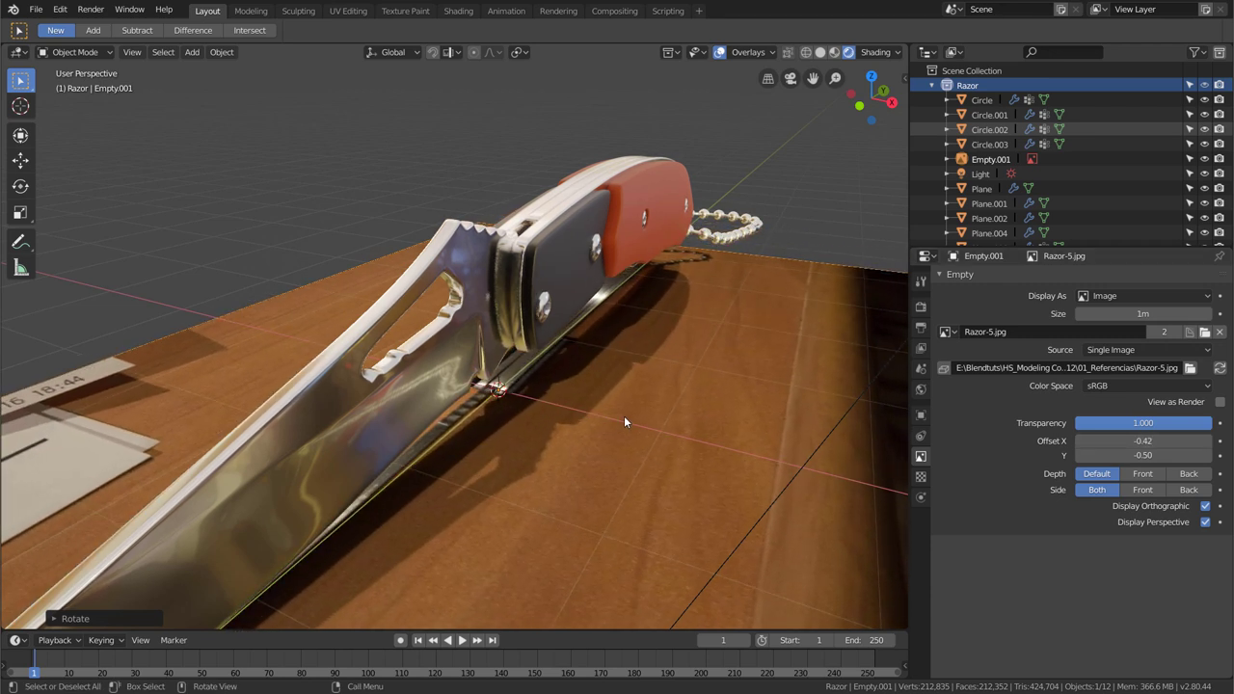
left_click_drag(1135, 455, 1141, 455)
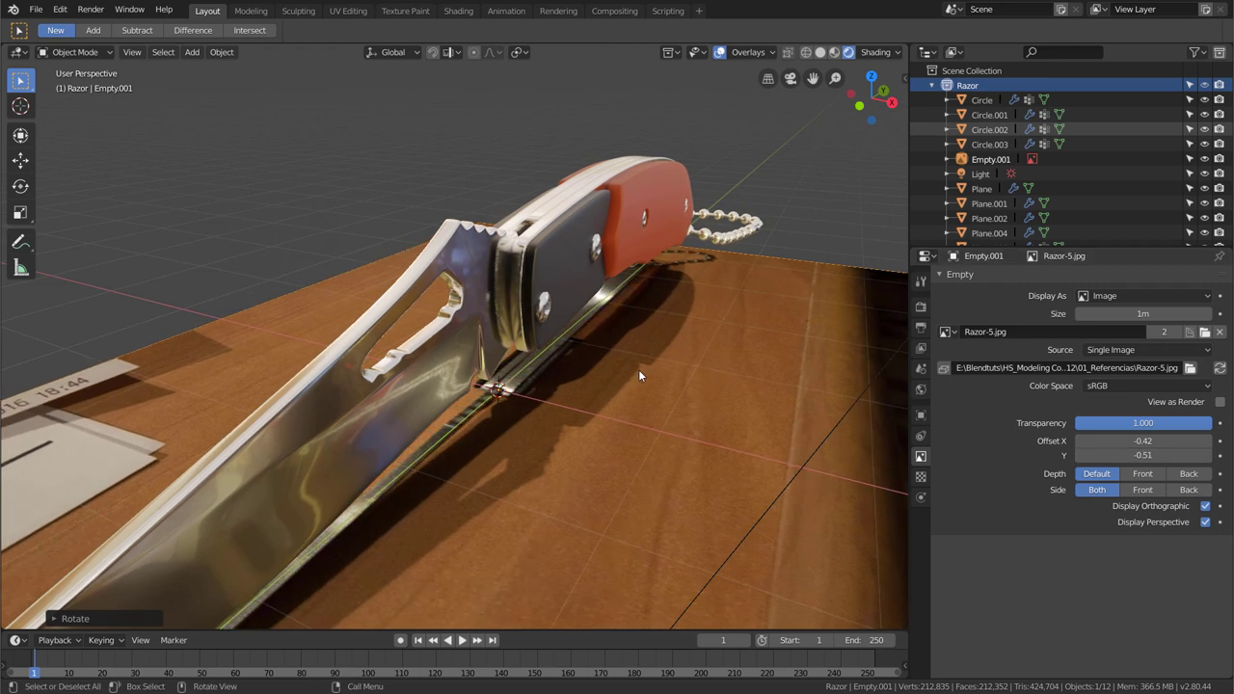
scroll(586, 405, "down", 3)
scroll(586, 405, "down", 3)
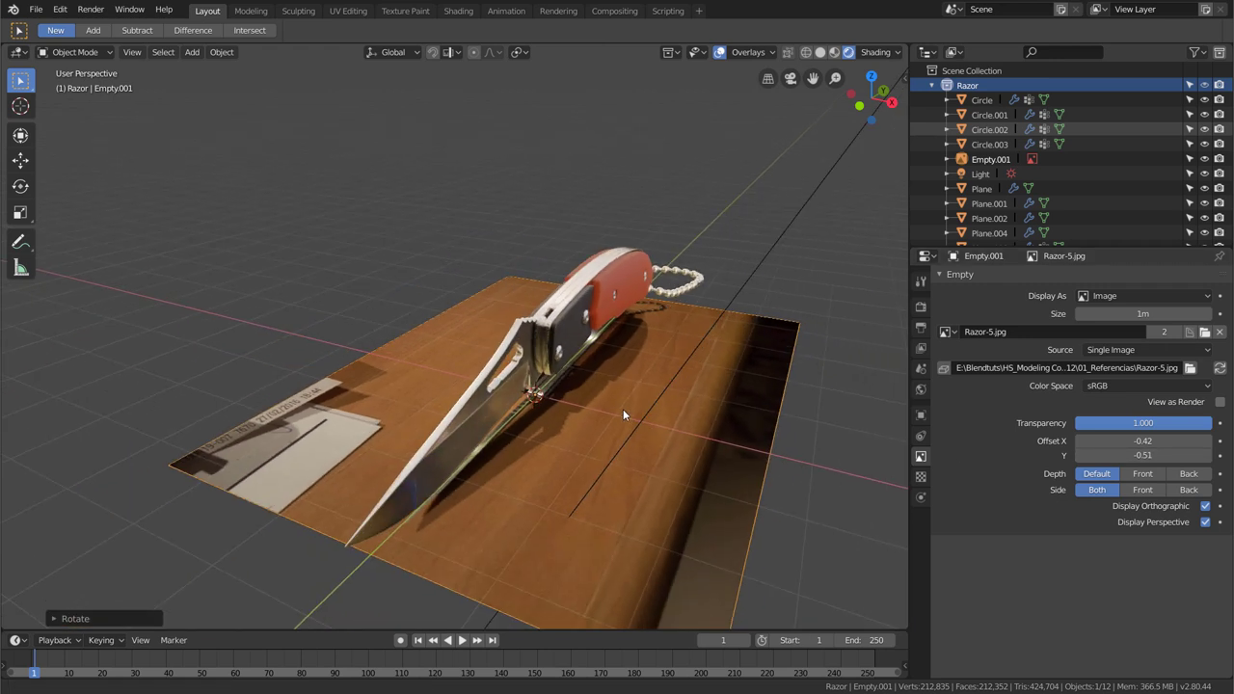
- Lower the photo's transparency to 0.592 and begin moving it along Z
mouse_move(623, 409)
middle_mouse_down()
mouse_move(576, 376)
mouse_move(598, 378)
middle_mouse_up()
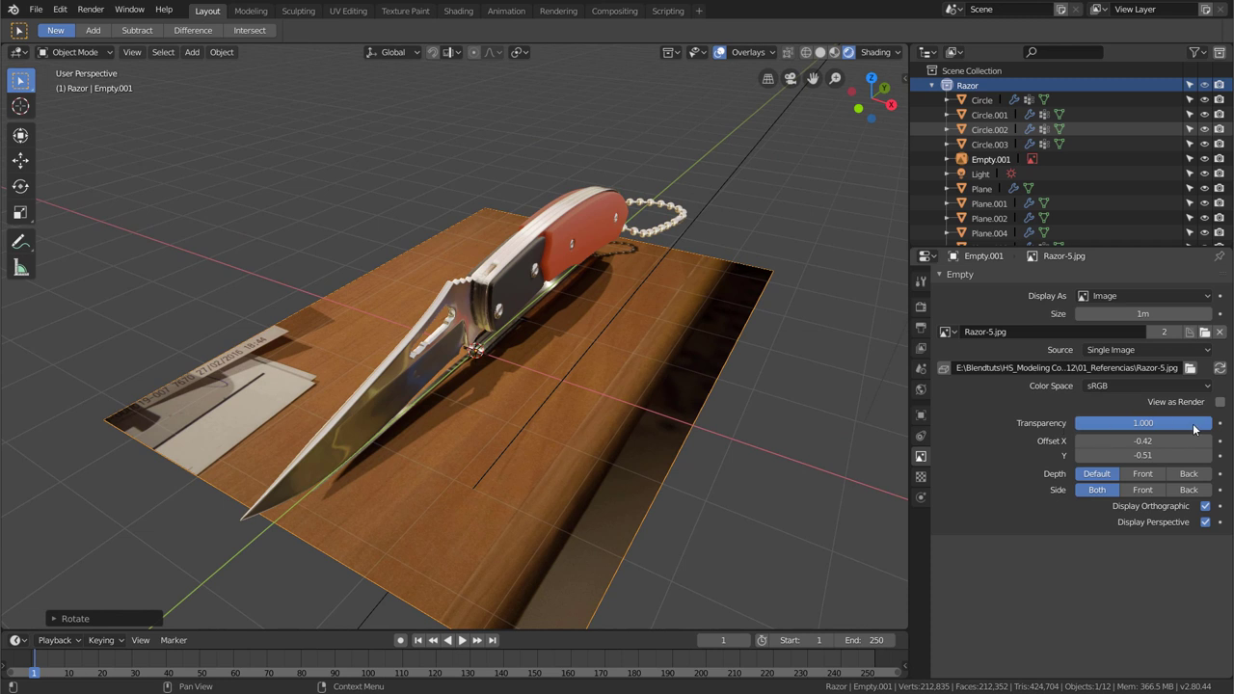
left_click_drag(1195, 429, 1154, 429)
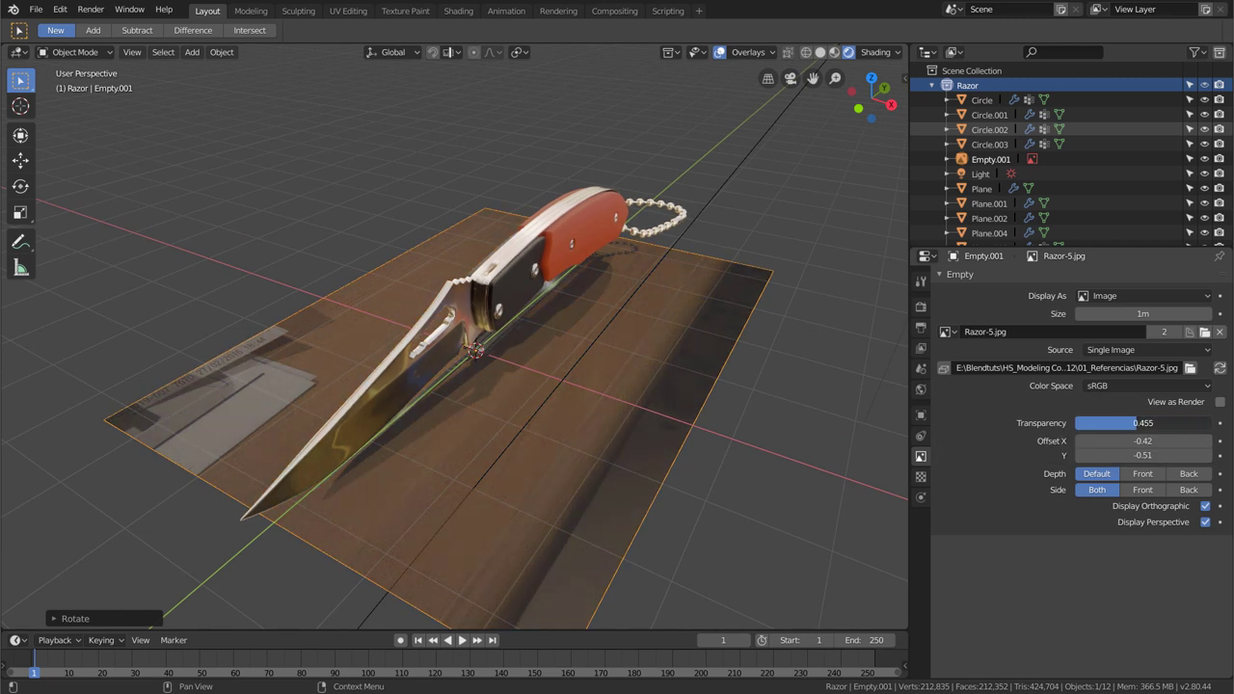
key("g")
key("z")
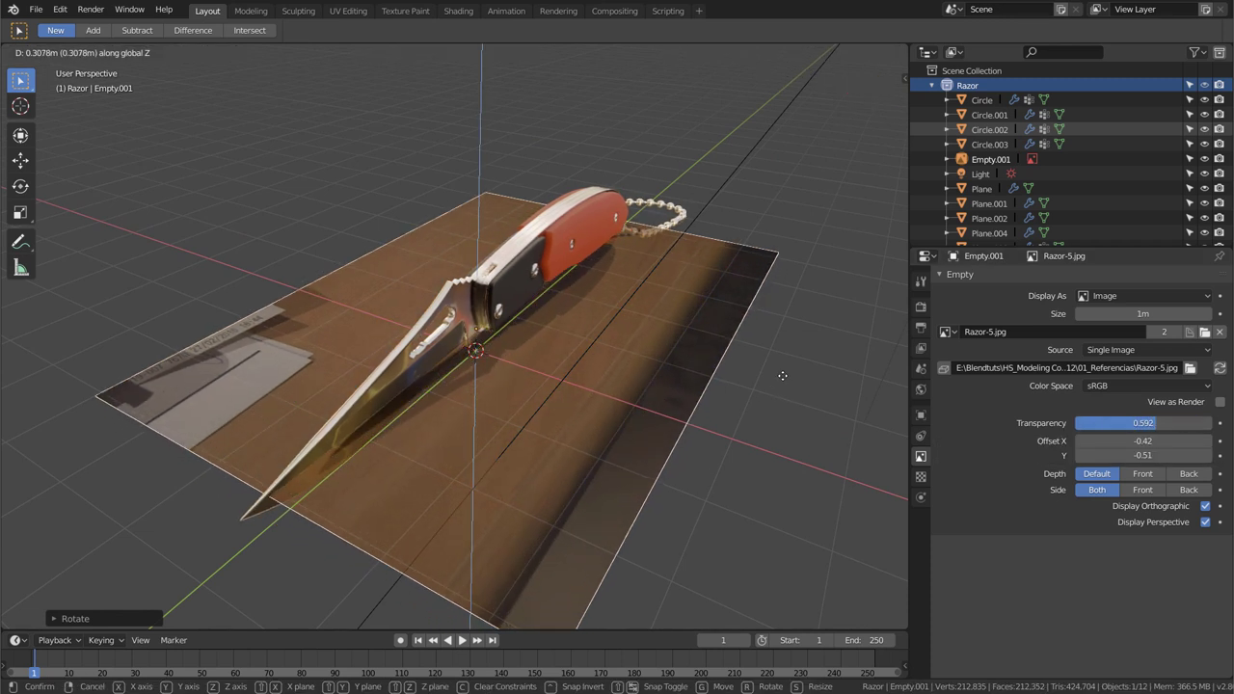
- Confirm the photo's new height and set its transparency to 1
left_click(622, 322)
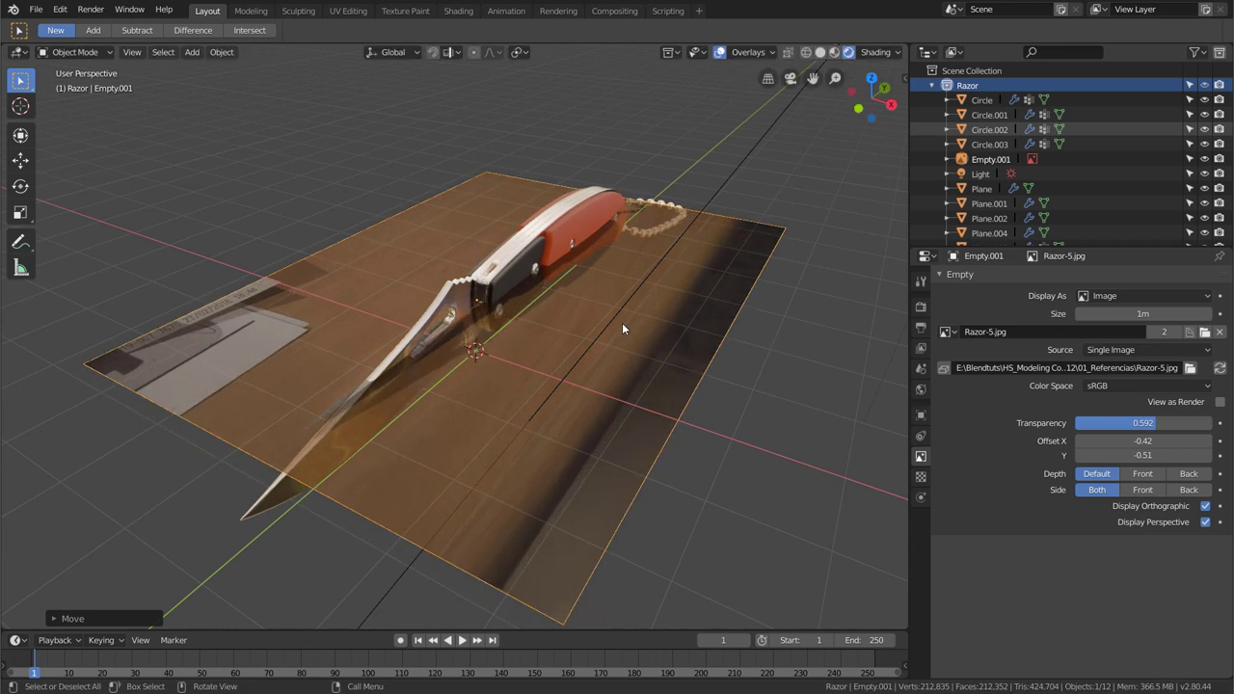
mouse_move(622, 322)
middle_mouse_down()
mouse_move(500, 355)
mouse_move(555, 368)
mouse_move(628, 343)
mouse_move(581, 324)
mouse_move(452, 327)
mouse_move(540, 343)
middle_mouse_up()
left_click(1142, 422)
type("1")
key("Return")
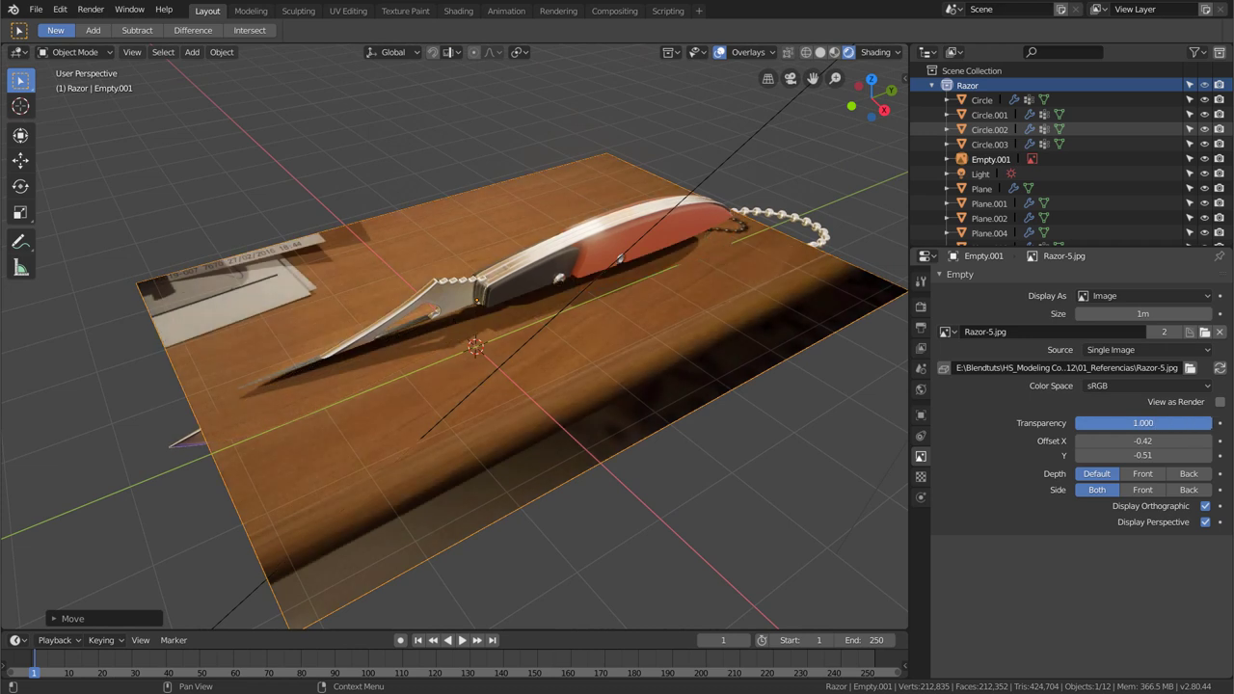
- Move the photo plane down along Z twice to sit just beneath the knife
key("g")
key("z")
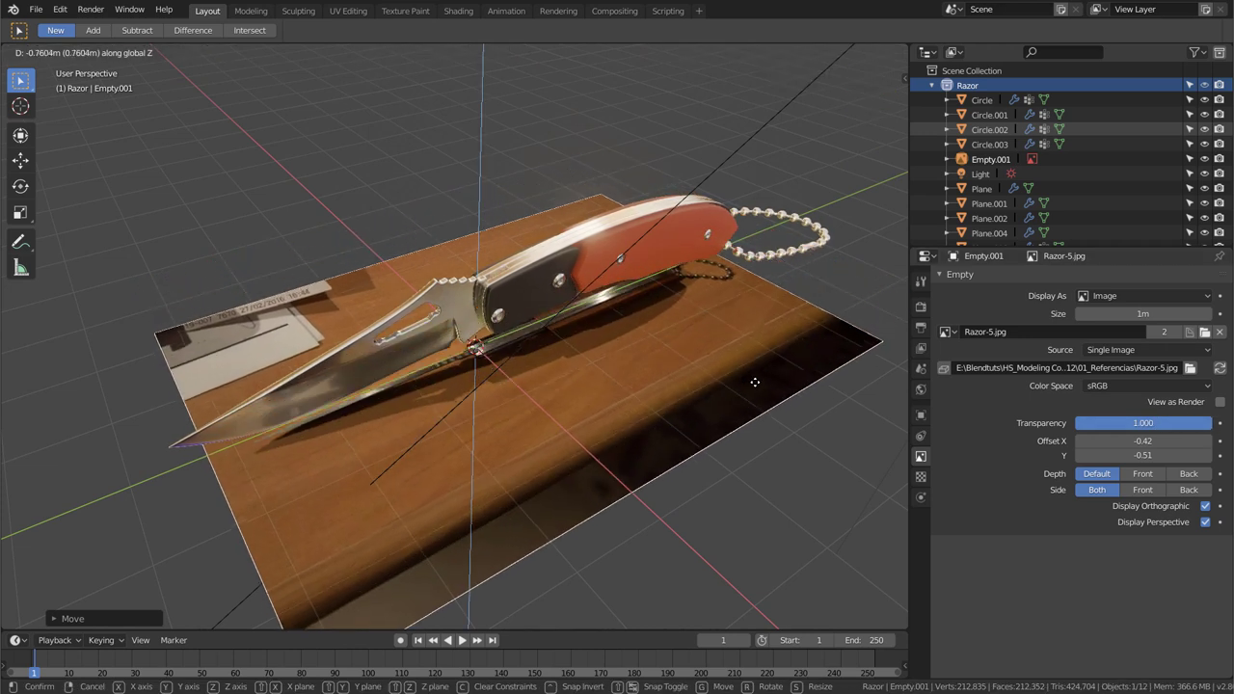
left_click(733, 324)
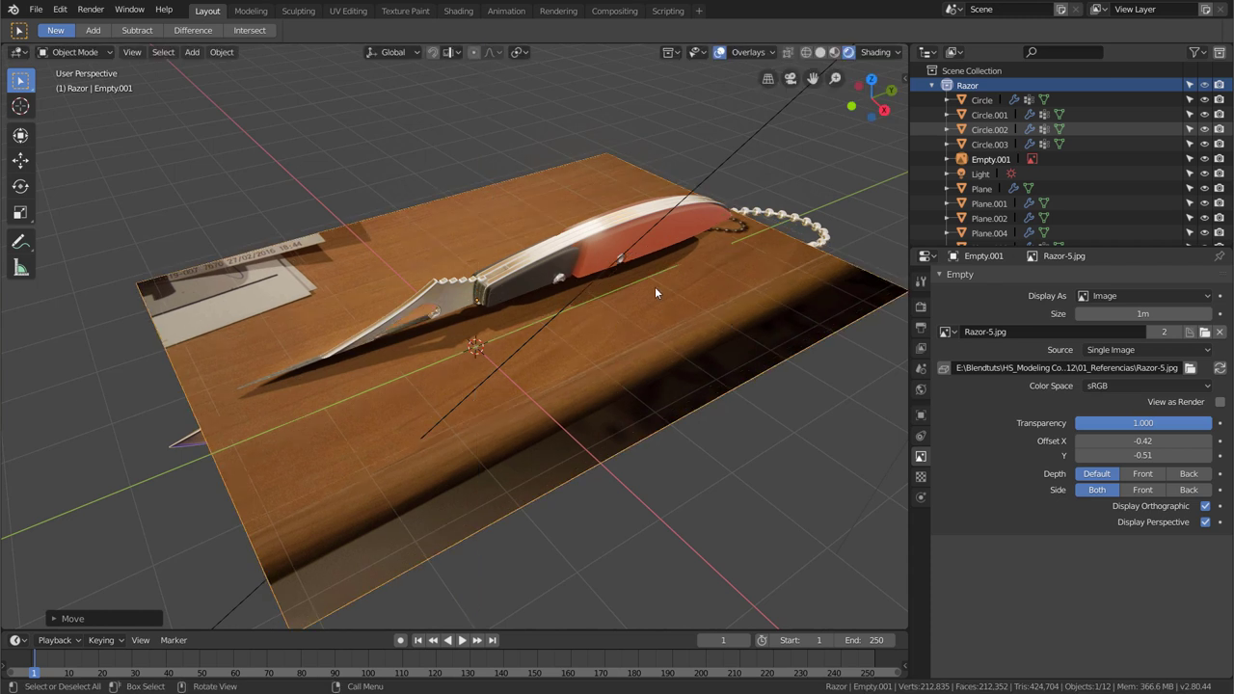
key("g")
key("z")
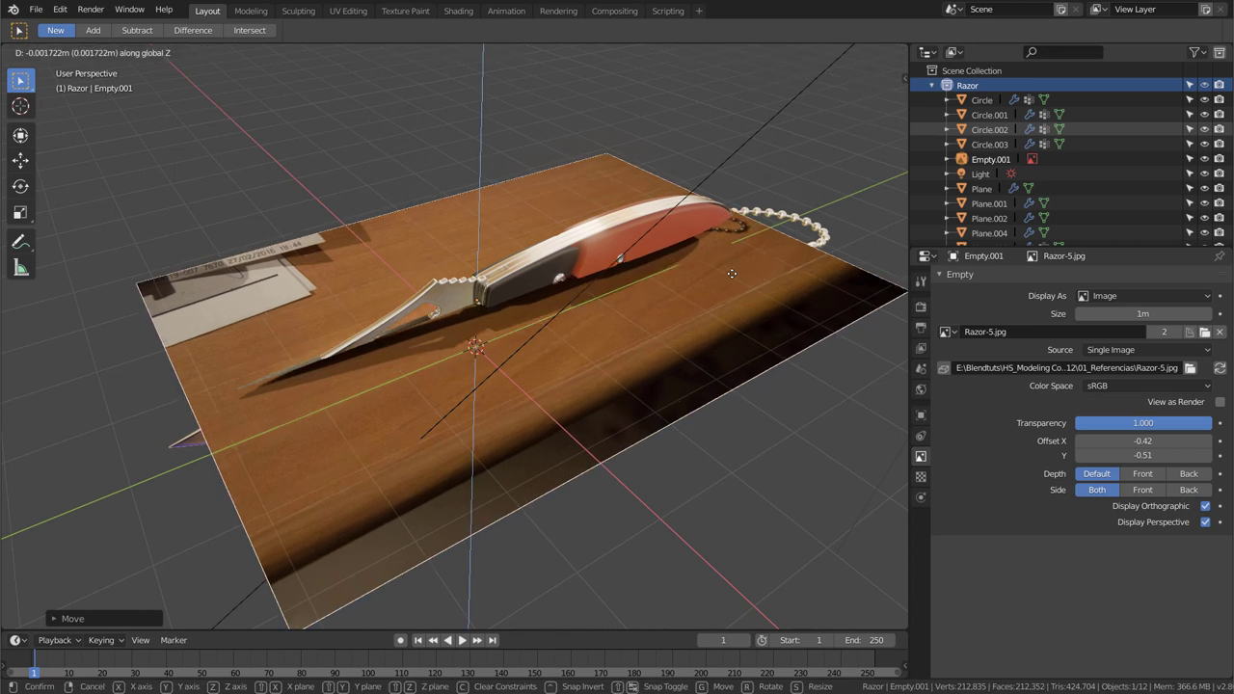
left_click(712, 251)
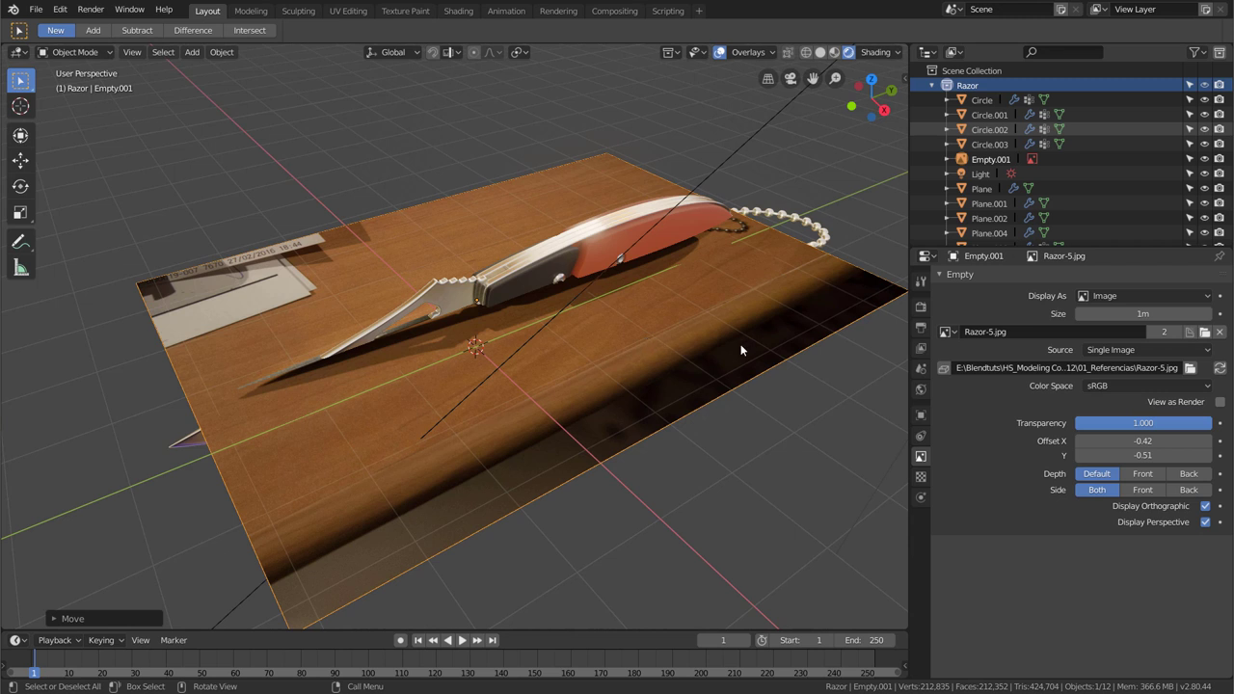
- Set Depth to Front, lower transparency to 0.597, then switch Depth to Back
left_click(1142, 473)
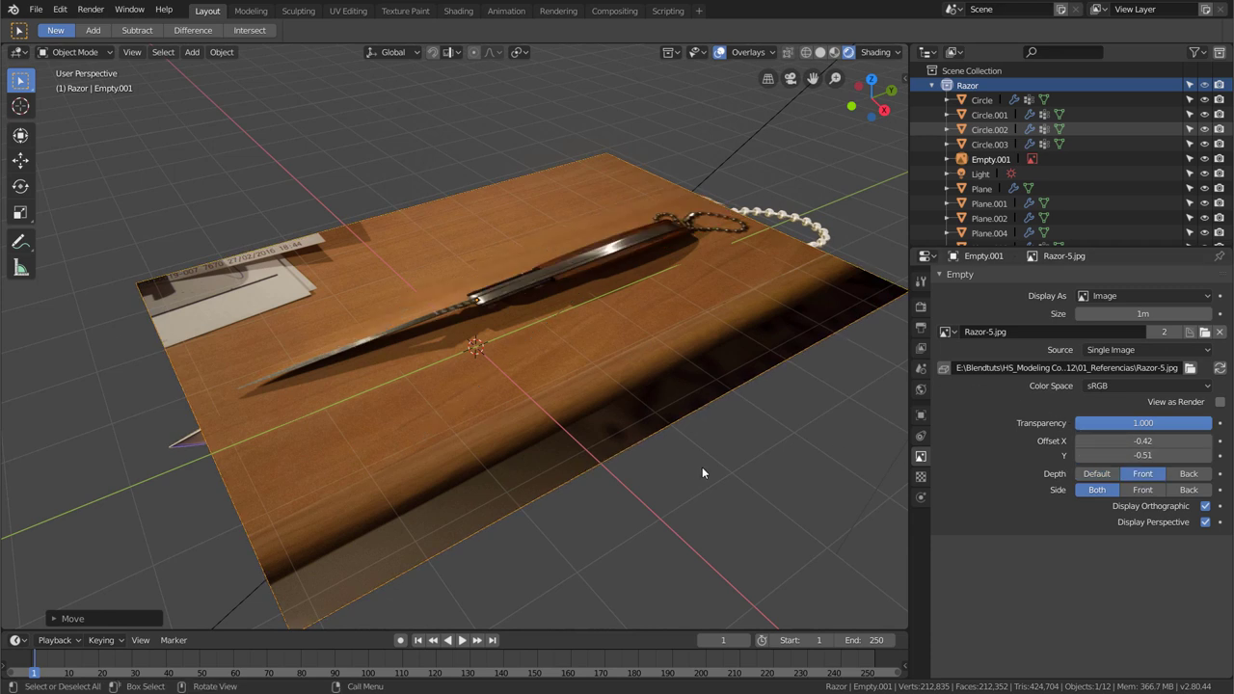
middle_click_drag(702, 467, 693, 477)
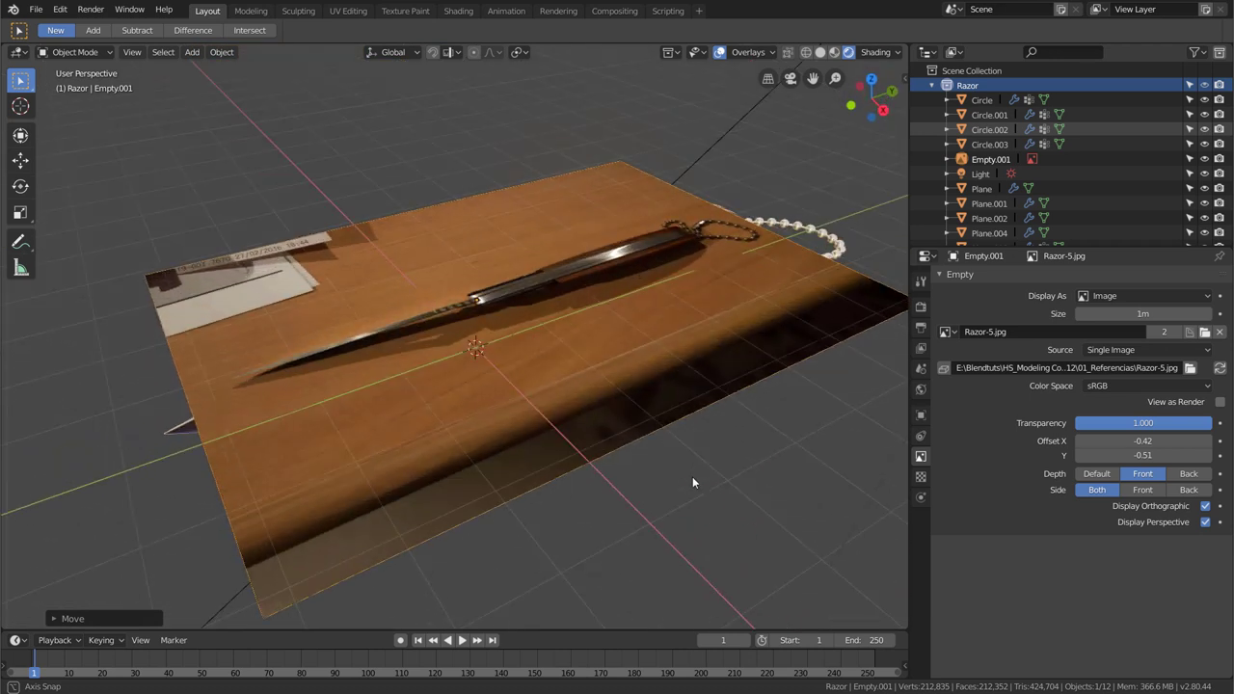
left_click_drag(1189, 425, 1135, 425)
mouse_move(727, 368)
middle_mouse_down()
mouse_move(657, 409)
mouse_move(611, 357)
mouse_move(626, 378)
mouse_move(666, 347)
mouse_move(676, 375)
mouse_move(654, 361)
middle_mouse_up()
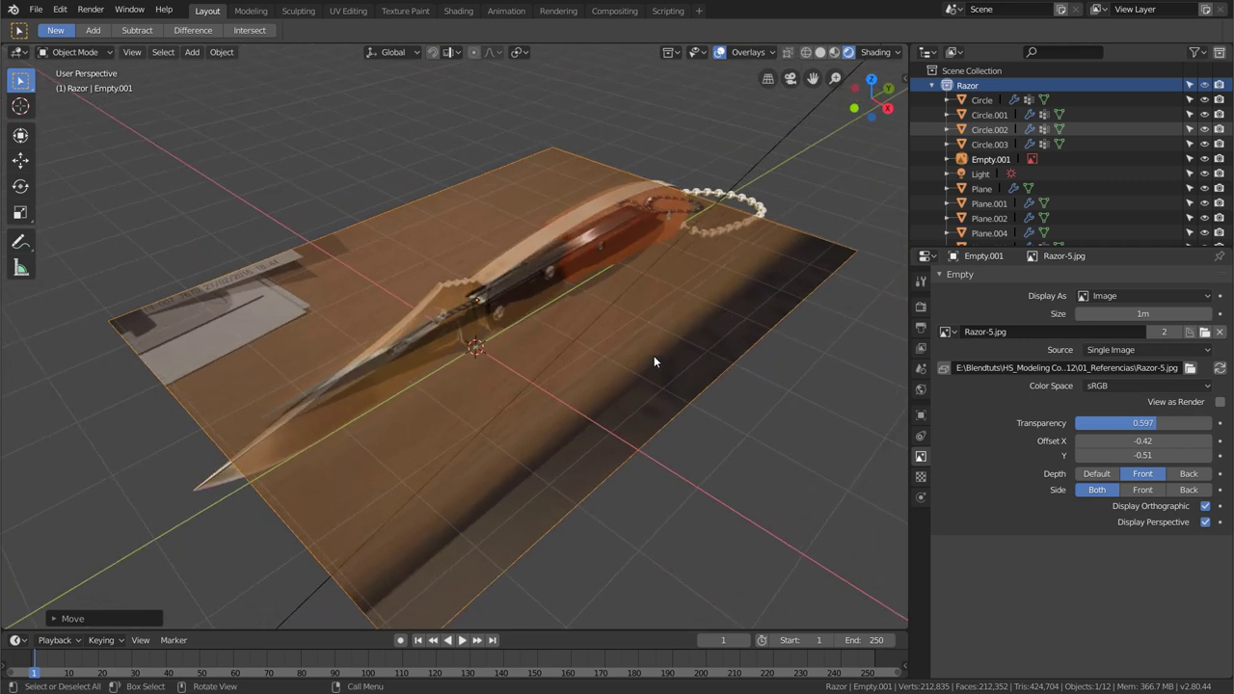
left_click(1191, 474)
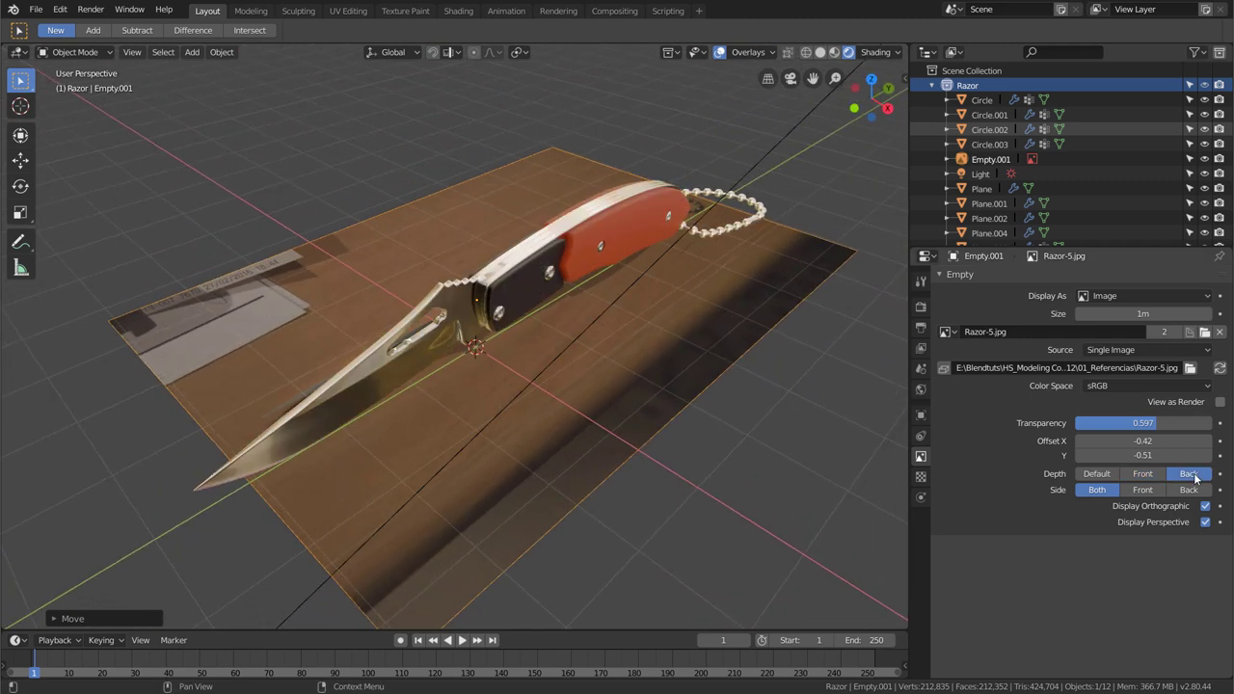
mouse_move(598, 449)
middle_mouse_down()
mouse_move(564, 441)
mouse_move(498, 253)
mouse_move(560, 435)
mouse_move(508, 287)
mouse_move(547, 341)
mouse_move(557, 395)
middle_mouse_up()
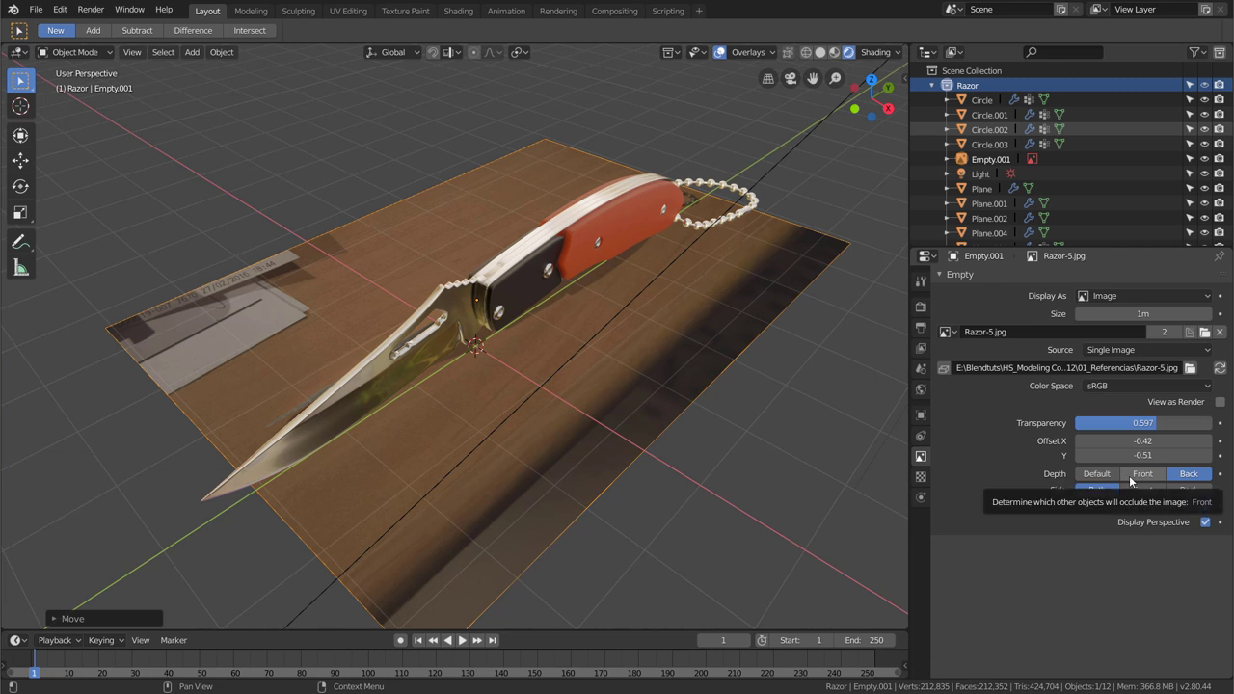
key("shift+a")
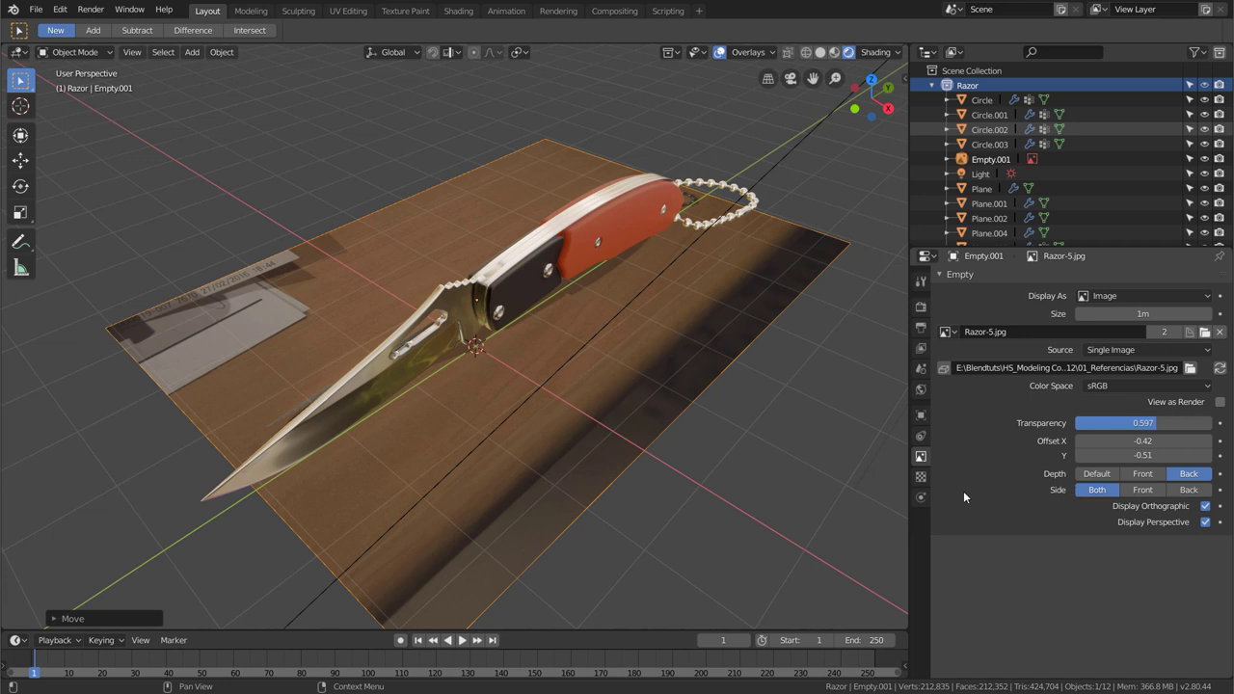
- Set the photo's Depth to Front and make it fully opaque at 1.000
middle_click_drag(562, 439, 733, 463)
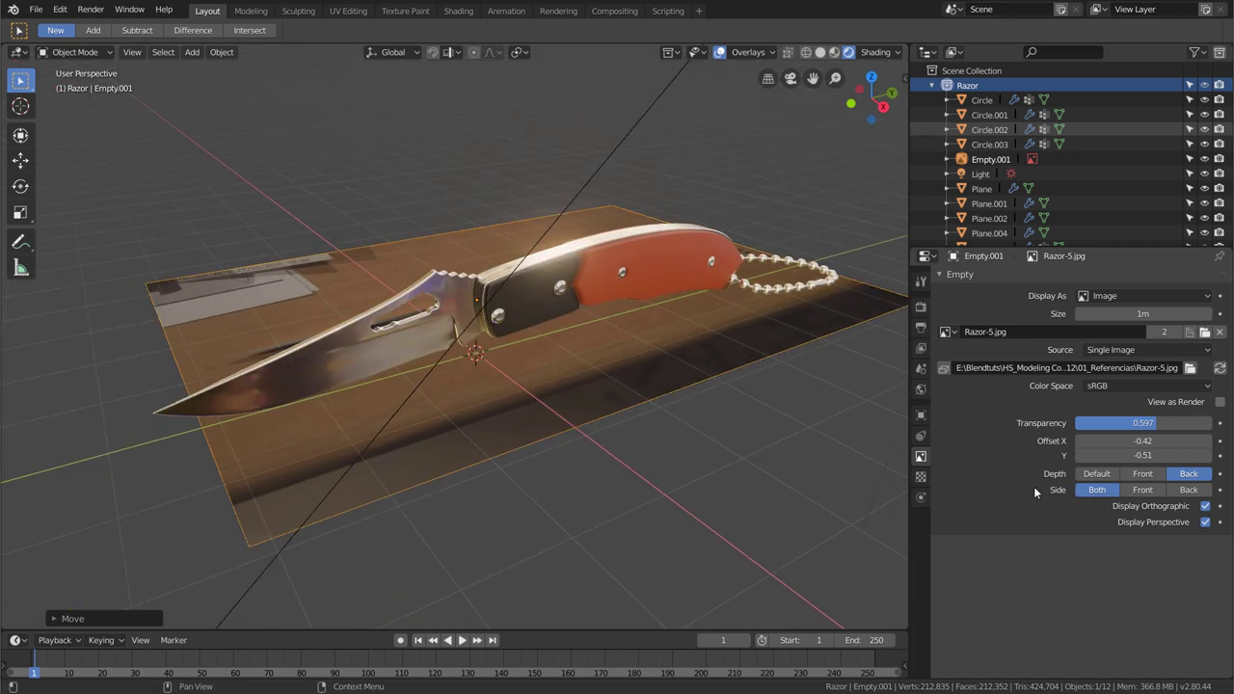
middle_click_drag(647, 414, 593, 476)
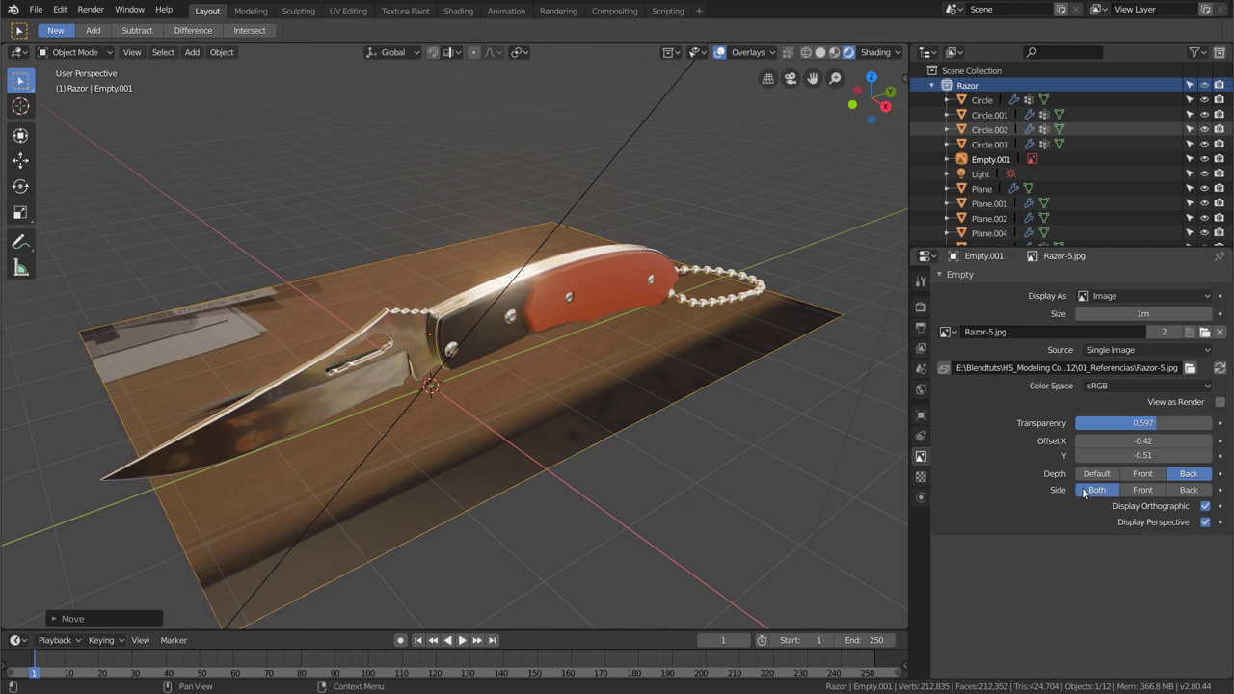
mouse_move(809, 468)
middle_mouse_down()
mouse_move(739, 458)
mouse_move(737, 399)
middle_mouse_up()
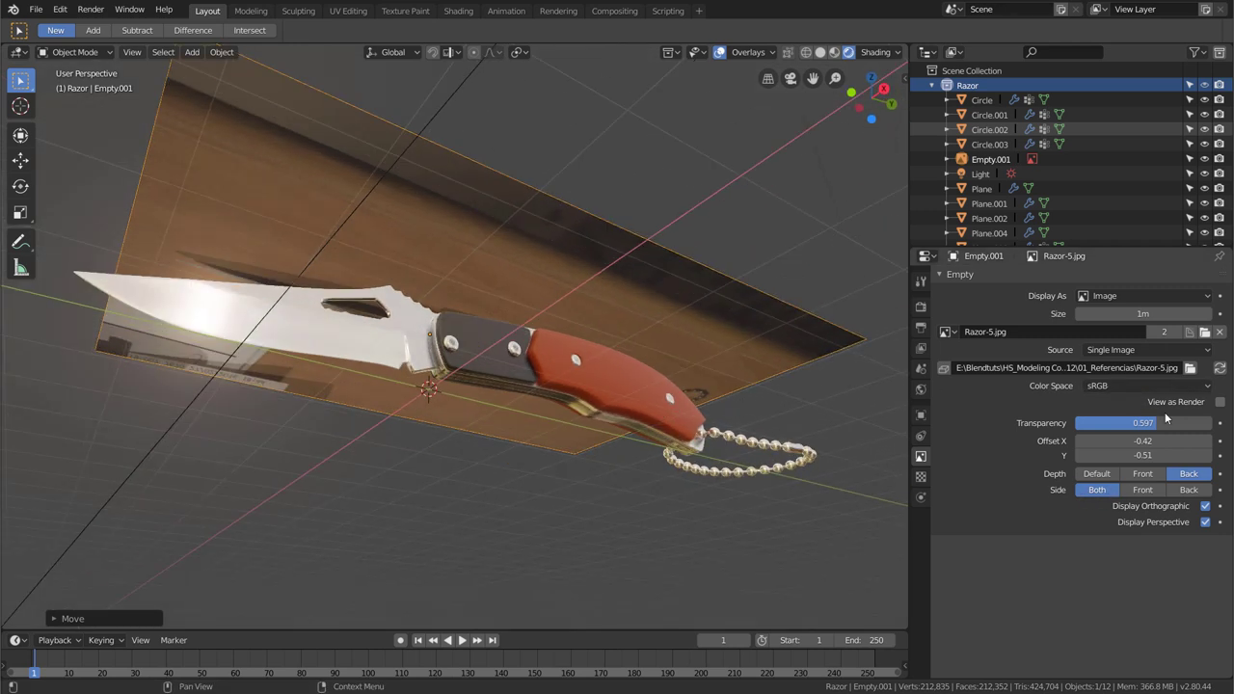
left_click(1143, 473)
left_click_drag(1147, 422, 1217, 423)
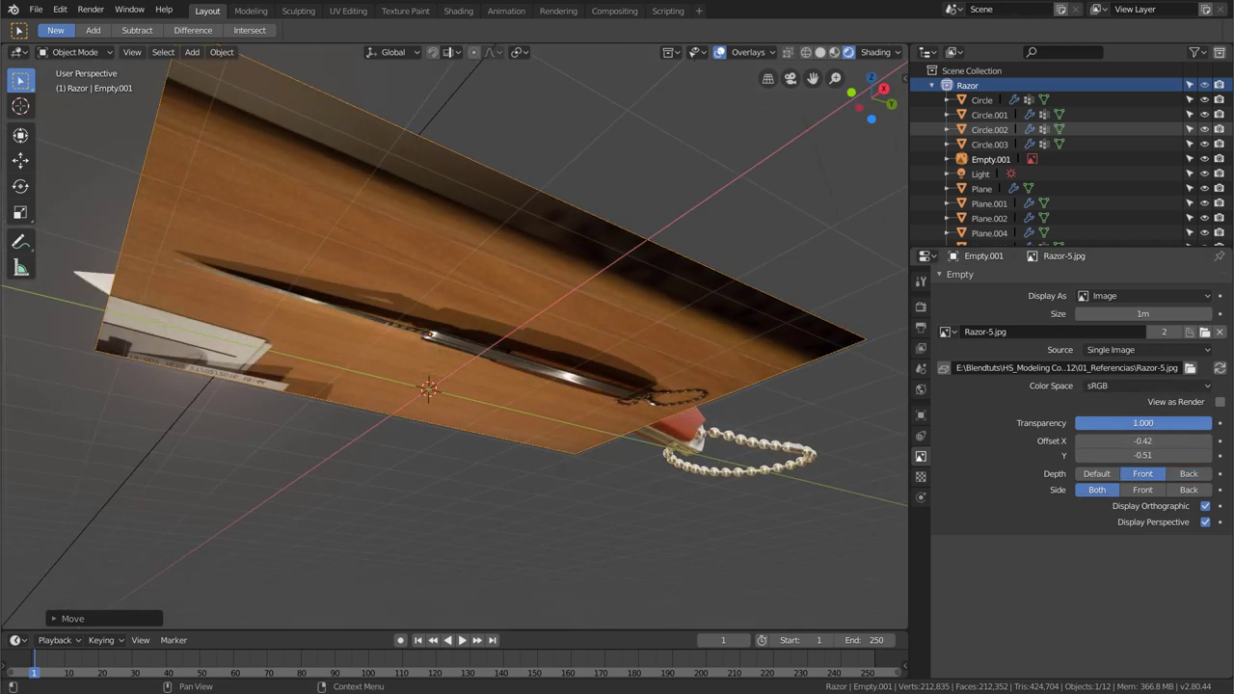
- Compare Side Front and Back from different angles, then set Side to Both
mouse_move(655, 286)
middle_mouse_down()
mouse_move(670, 380)
mouse_move(657, 253)
mouse_move(659, 380)
middle_mouse_up()
left_click(1143, 490)
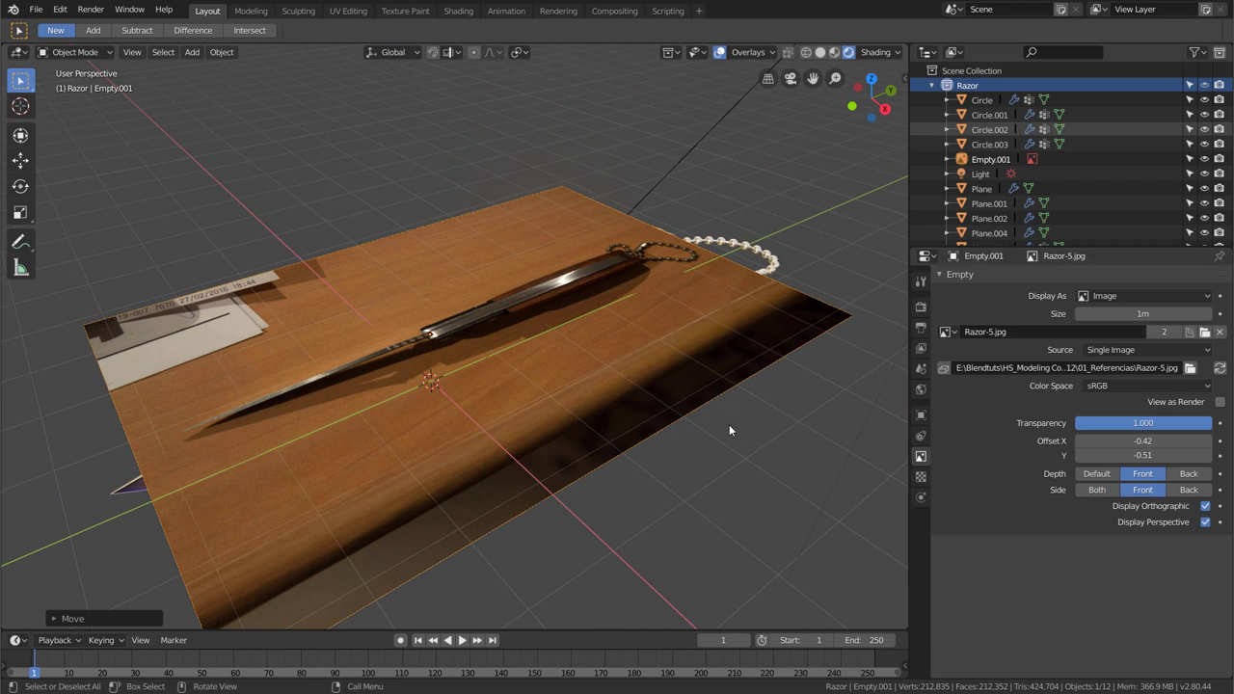
middle_click_drag(557, 412, 632, 452)
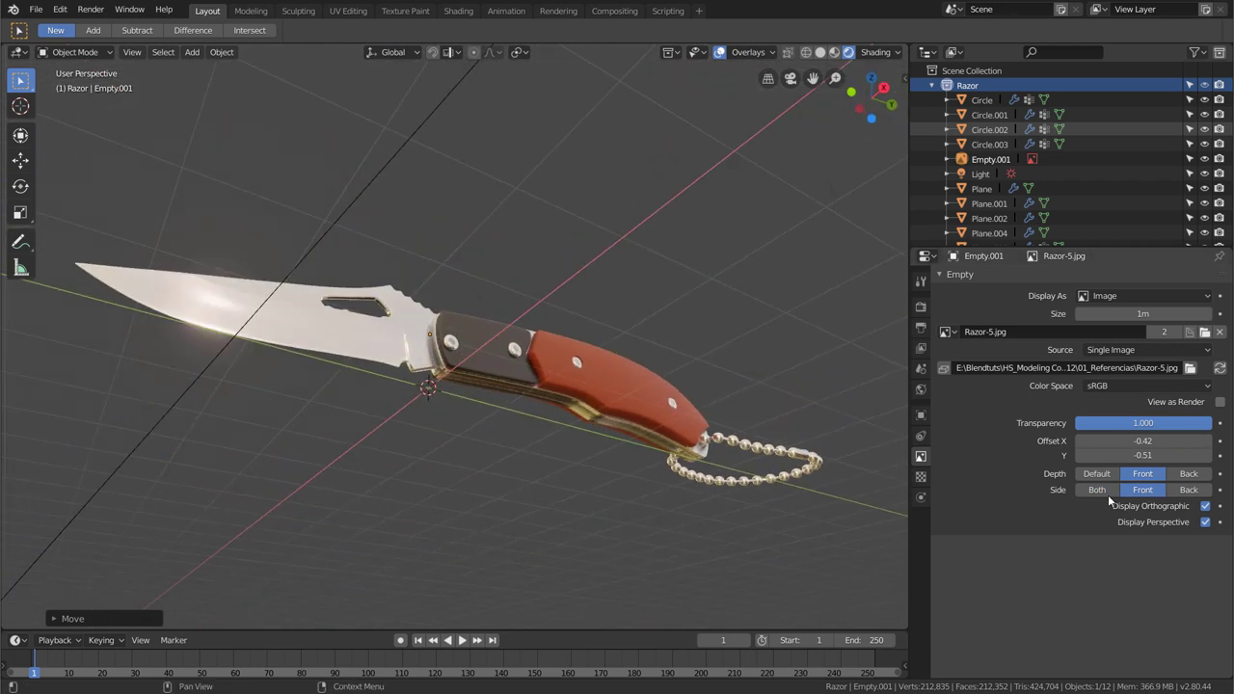
left_click(1191, 490)
middle_click_drag(632, 311, 636, 386)
left_click(1102, 491)
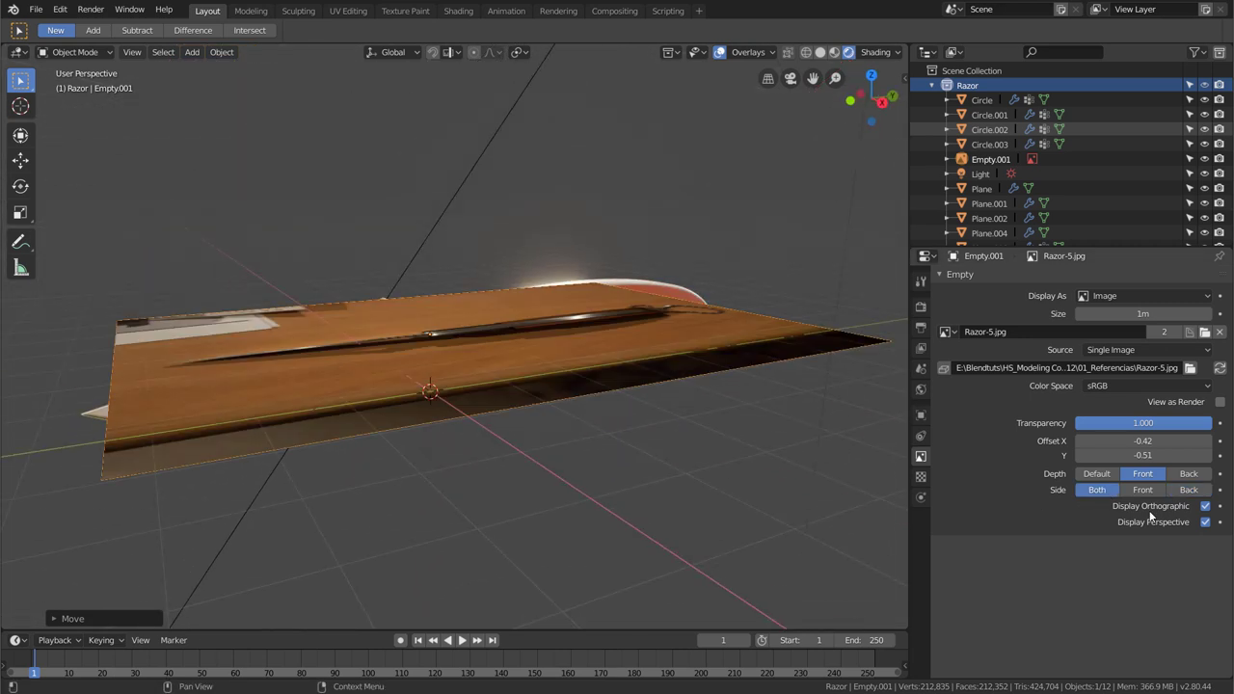
middle_click_drag(755, 411, 559, 403)
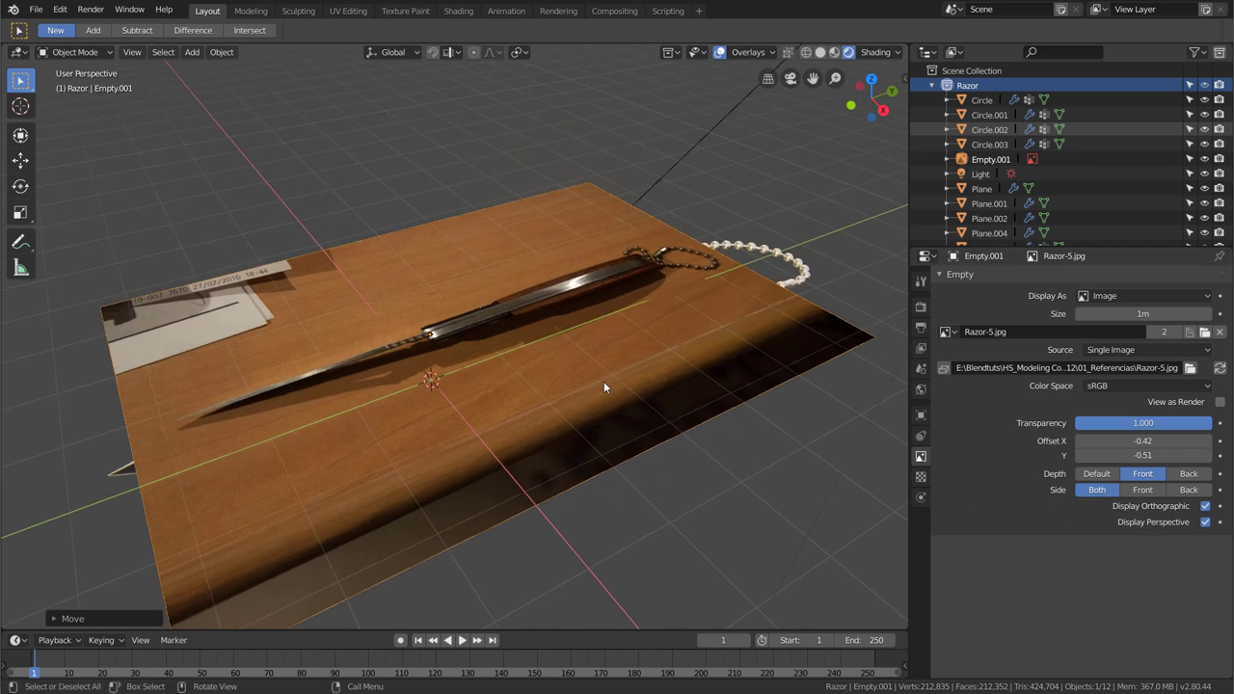
- Set the Razor-5.jpg photo to show in orthographic views only and hide it in perspective
middle_click_drag(604, 381, 603, 389)
key("KP_7")
scroll(578, 376, "down", 2)
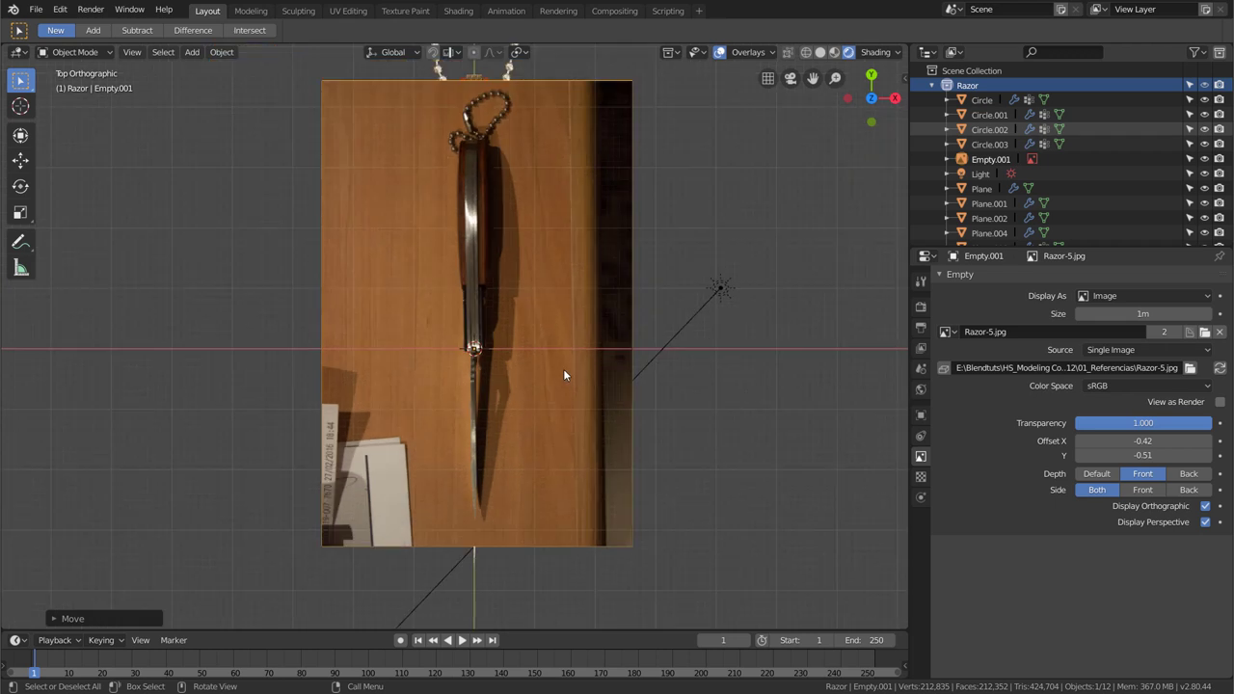
scroll(550, 347, "down", 1)
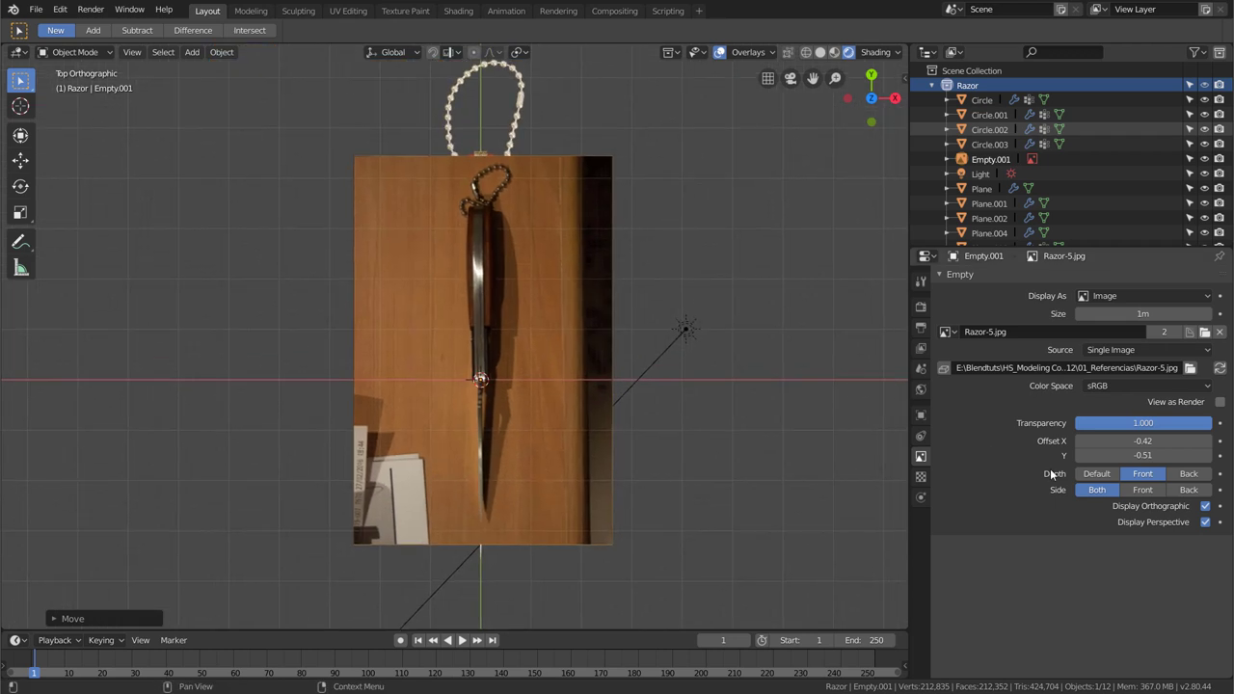
left_click(1205, 507)
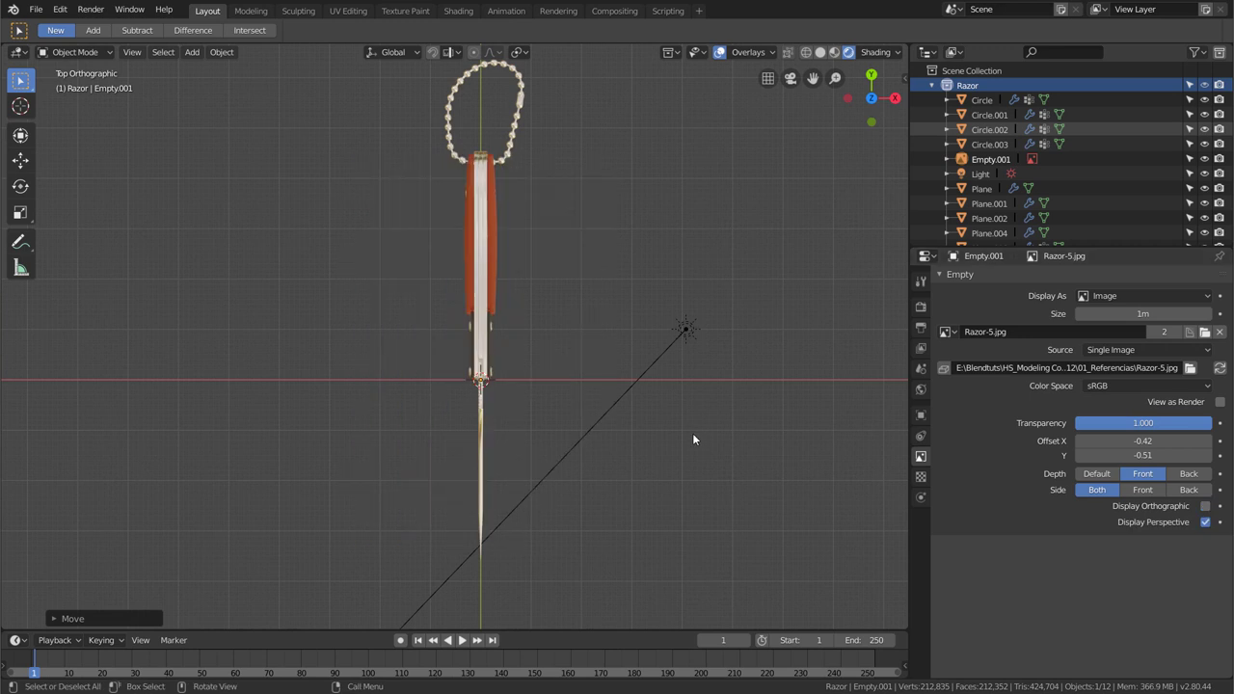
mouse_move(692, 433)
middle_mouse_down()
mouse_move(658, 418)
mouse_move(595, 342)
mouse_move(618, 384)
middle_mouse_up()
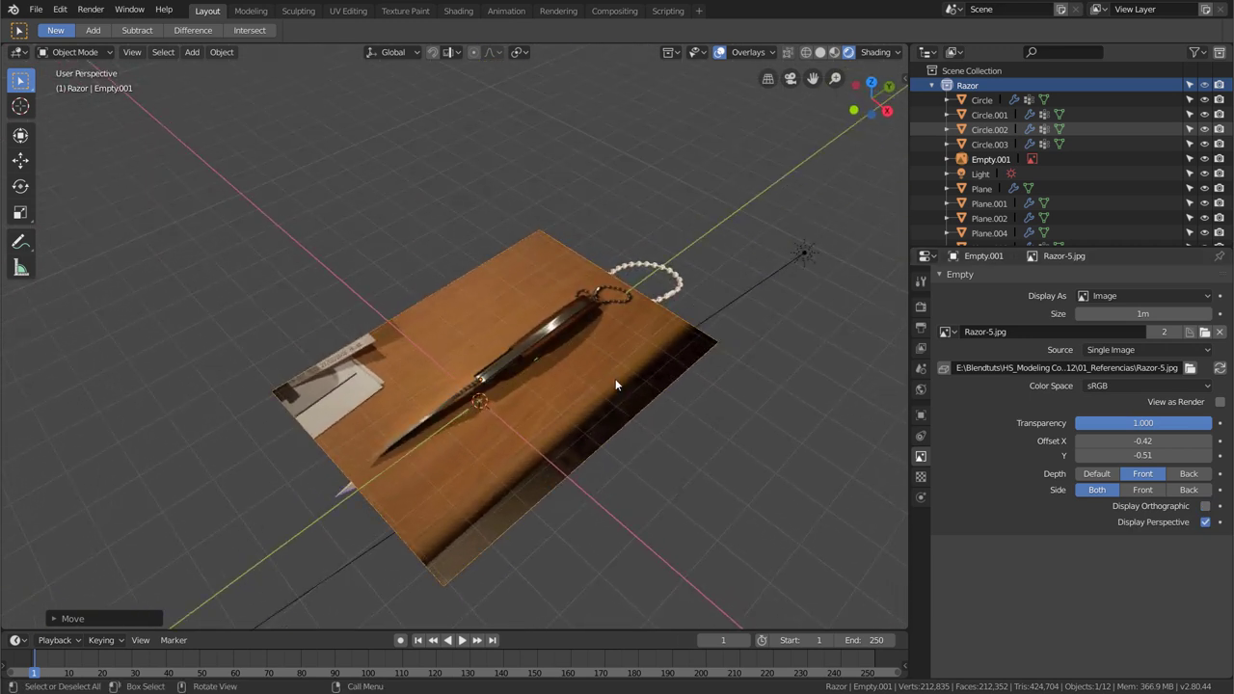
left_click(1205, 506)
left_click(1206, 522)
middle_click_drag(707, 438, 684, 403)
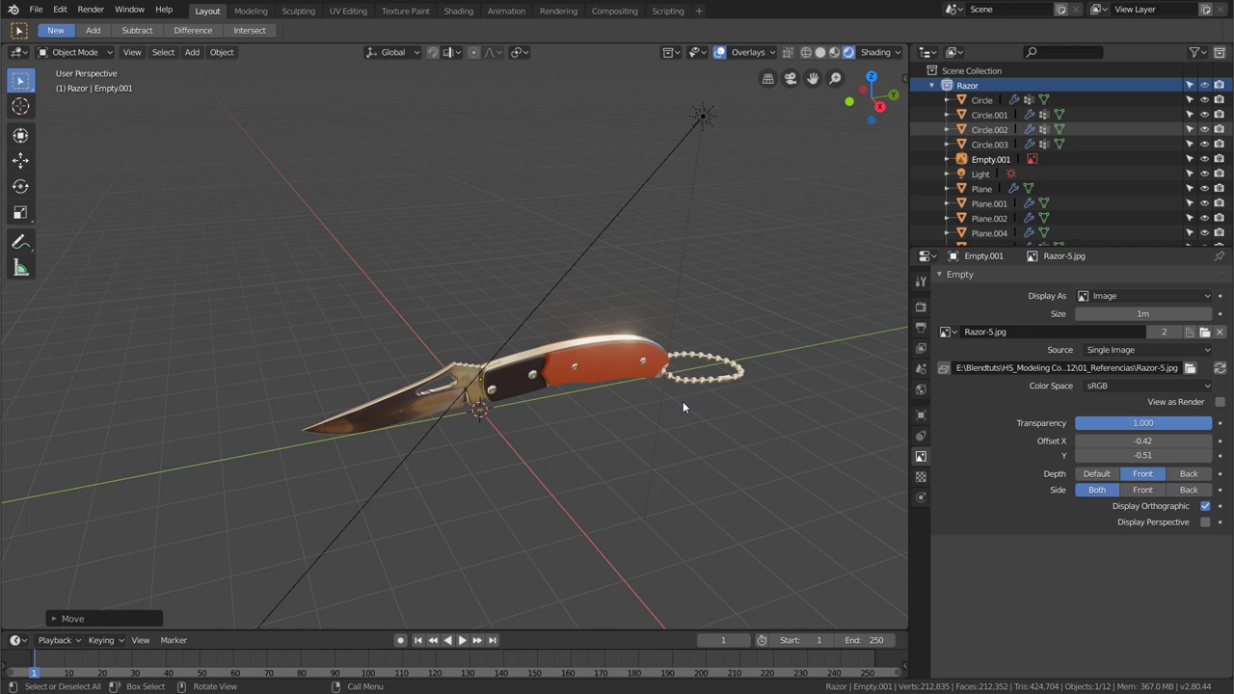
key("KP_7")
left_click(535, 405)
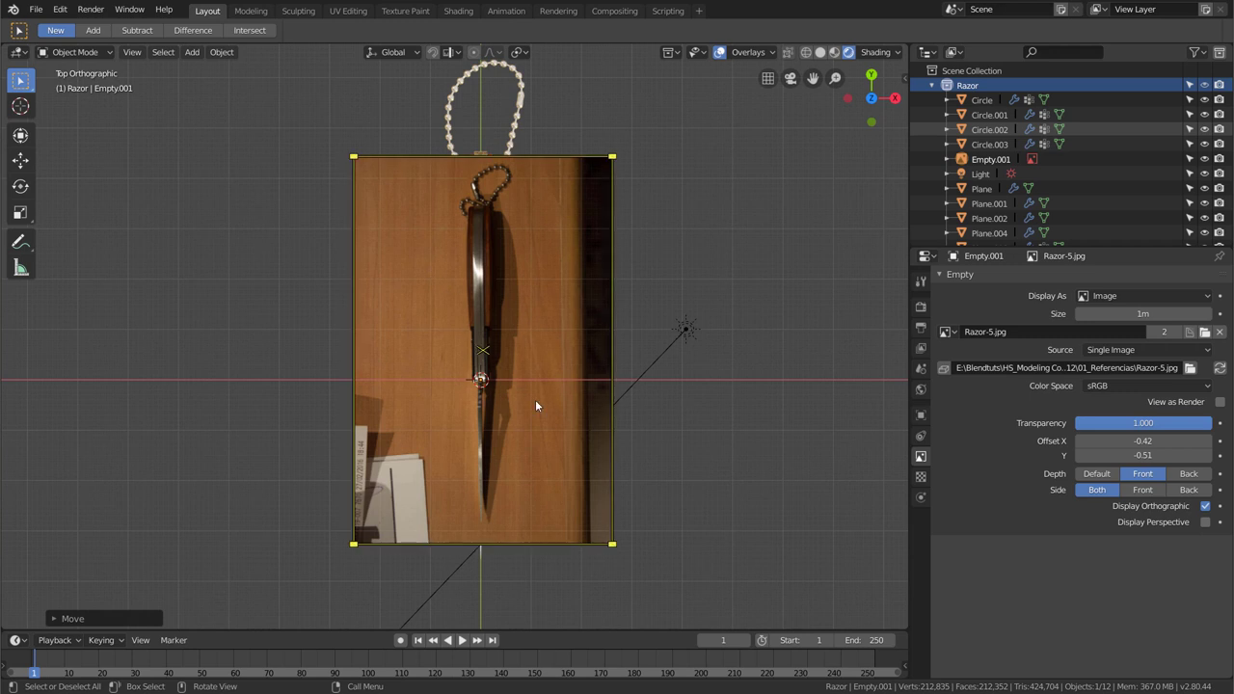
key("alt+a")
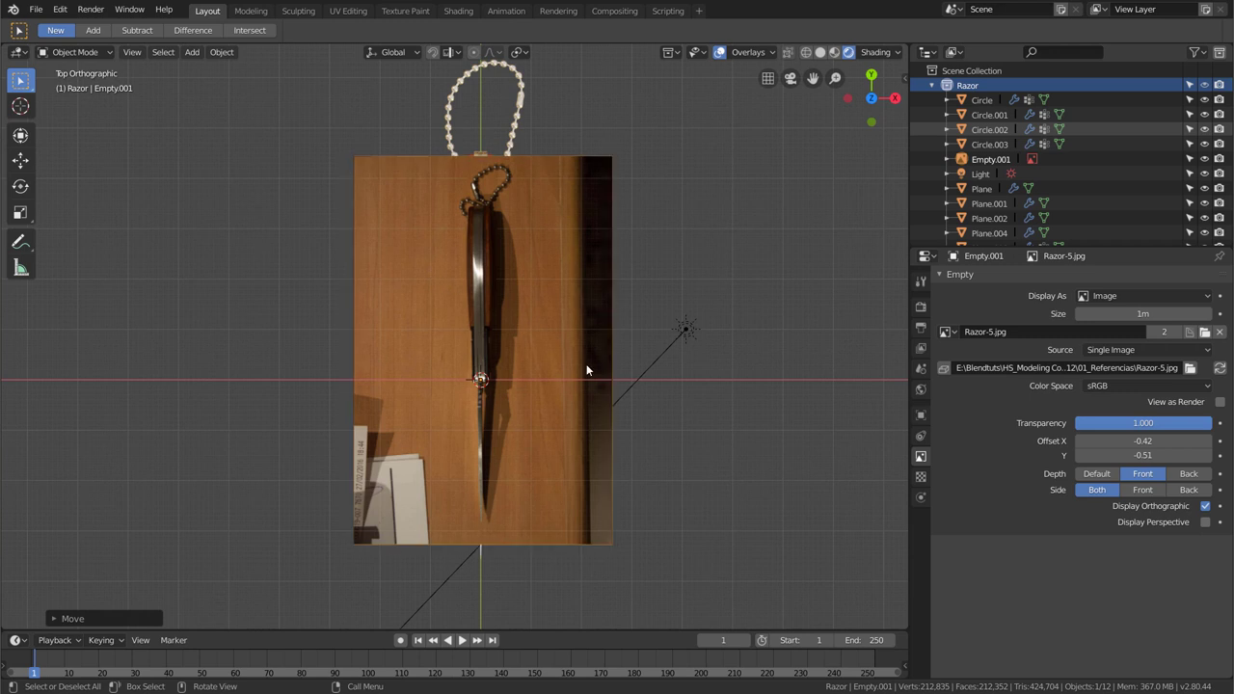
left_click(586, 371)
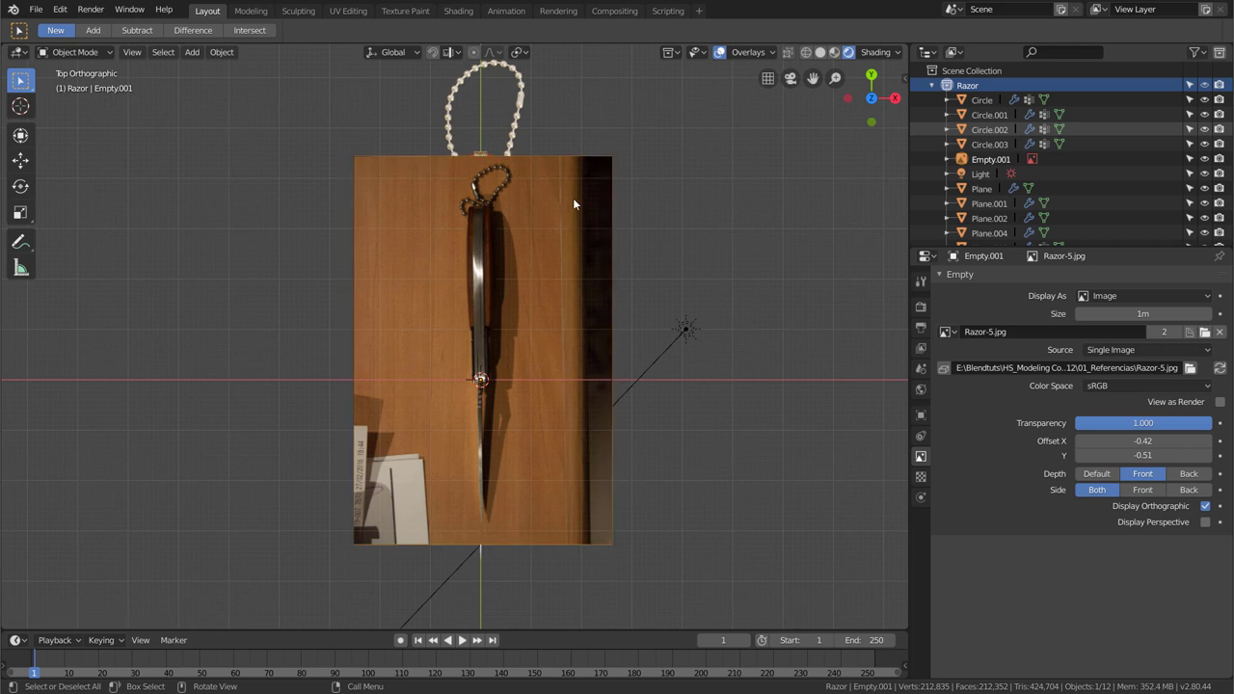
key("r")
key("x")
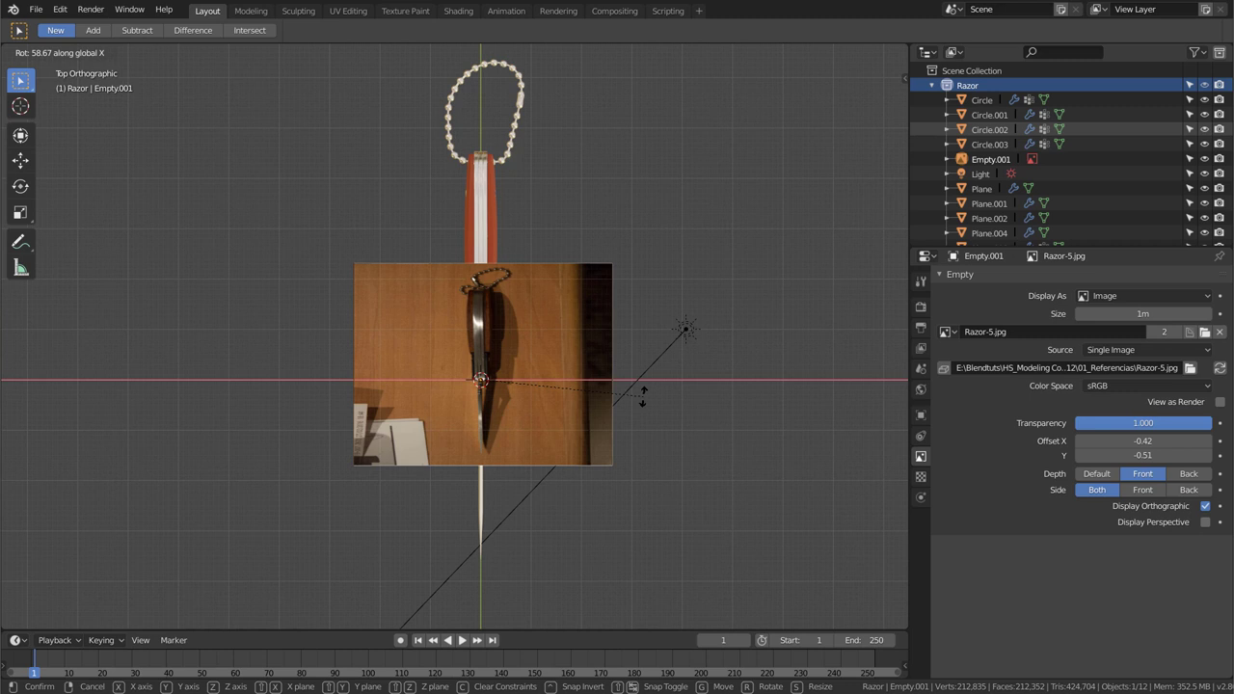
key("Escape")
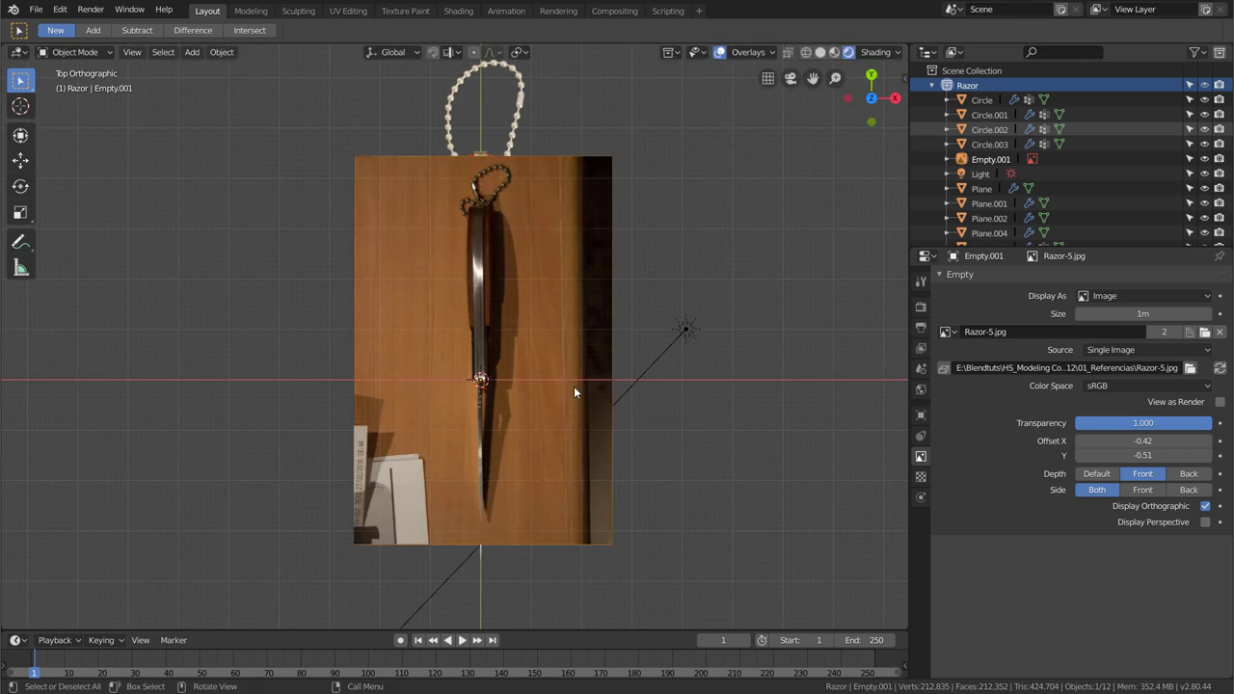
middle_click_drag(575, 388, 537, 299)
key("KP_7")
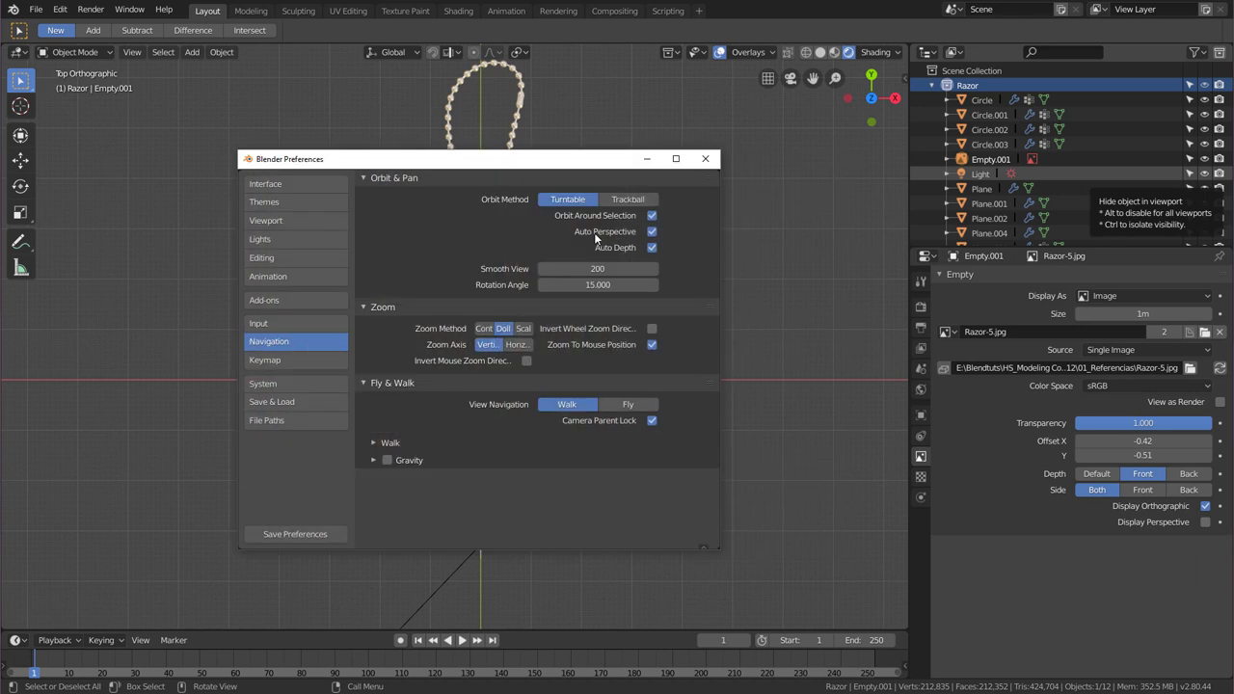
left_click(705, 158)
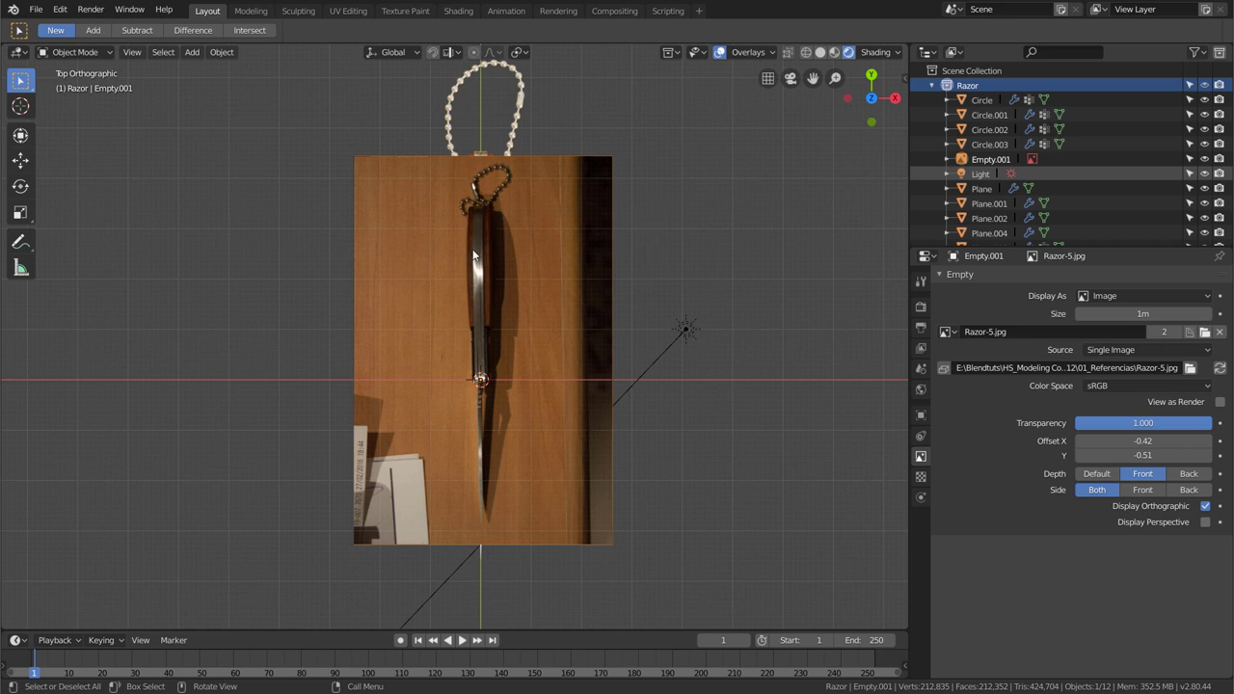
- Re-enable Display Perspective for the Razor-5.jpg photo, then return to Top view
mouse_move(629, 370)
middle_mouse_down()
mouse_move(526, 284)
mouse_move(648, 374)
mouse_move(656, 337)
middle_mouse_up()
middle_click_drag(636, 290, 650, 324)
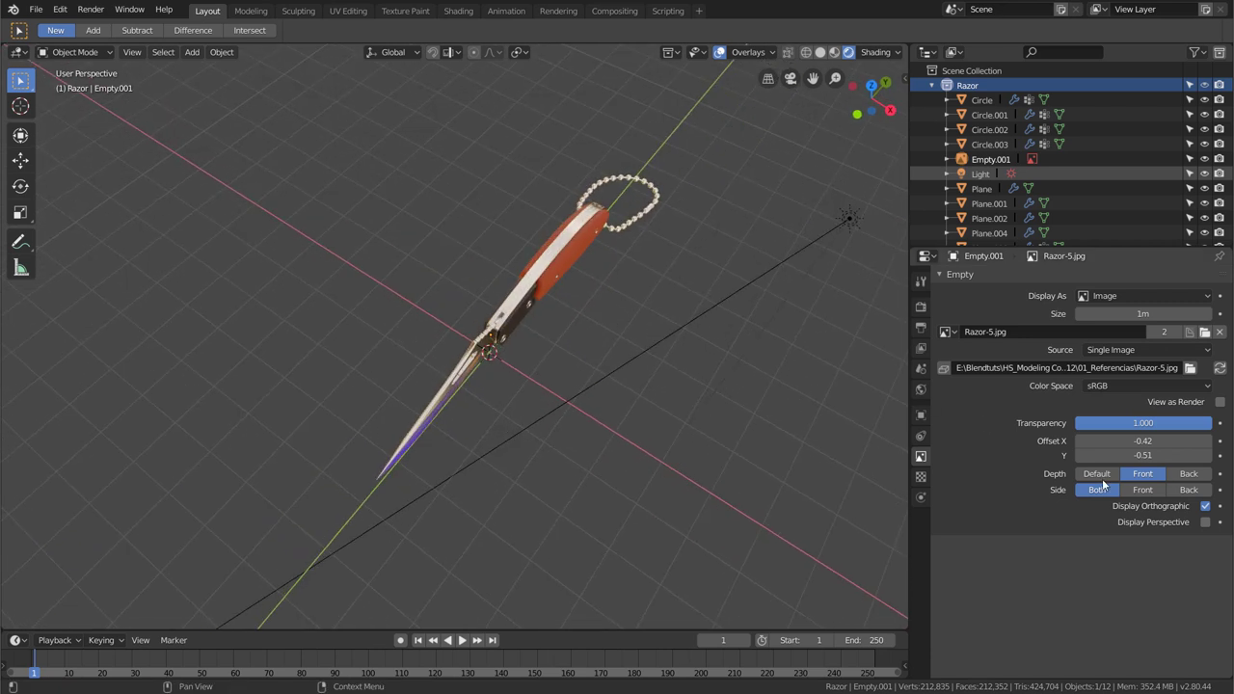
left_click(1206, 521)
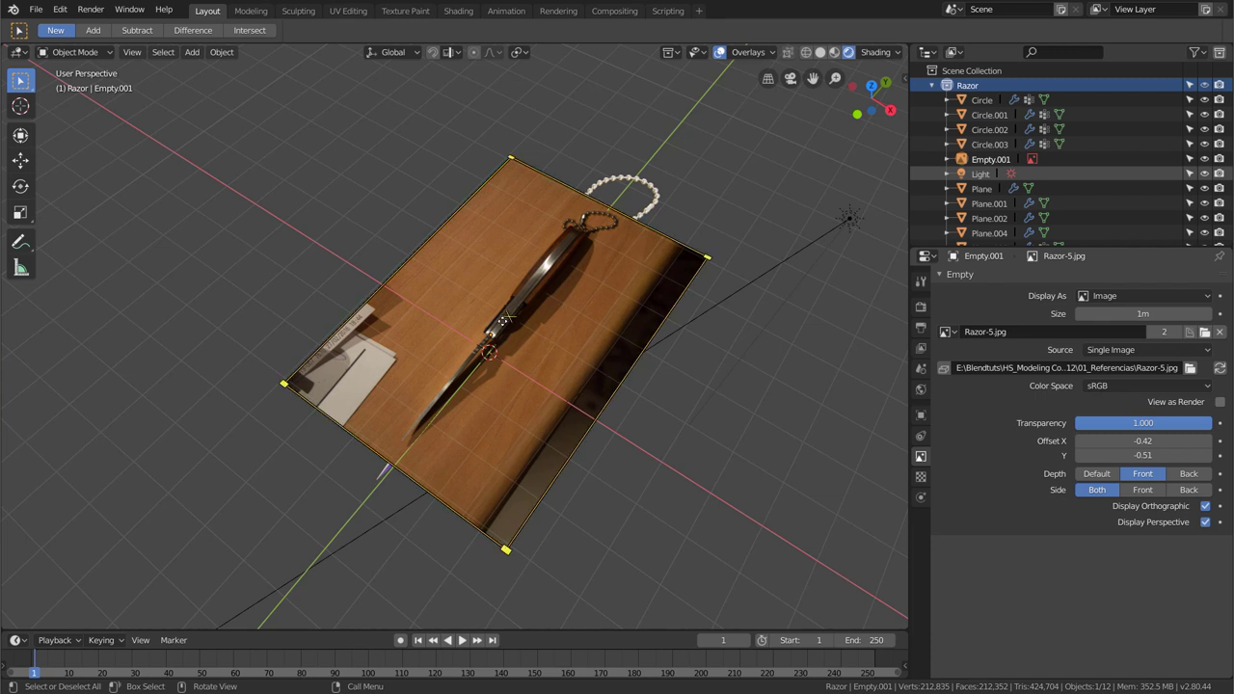
key("KP_7")
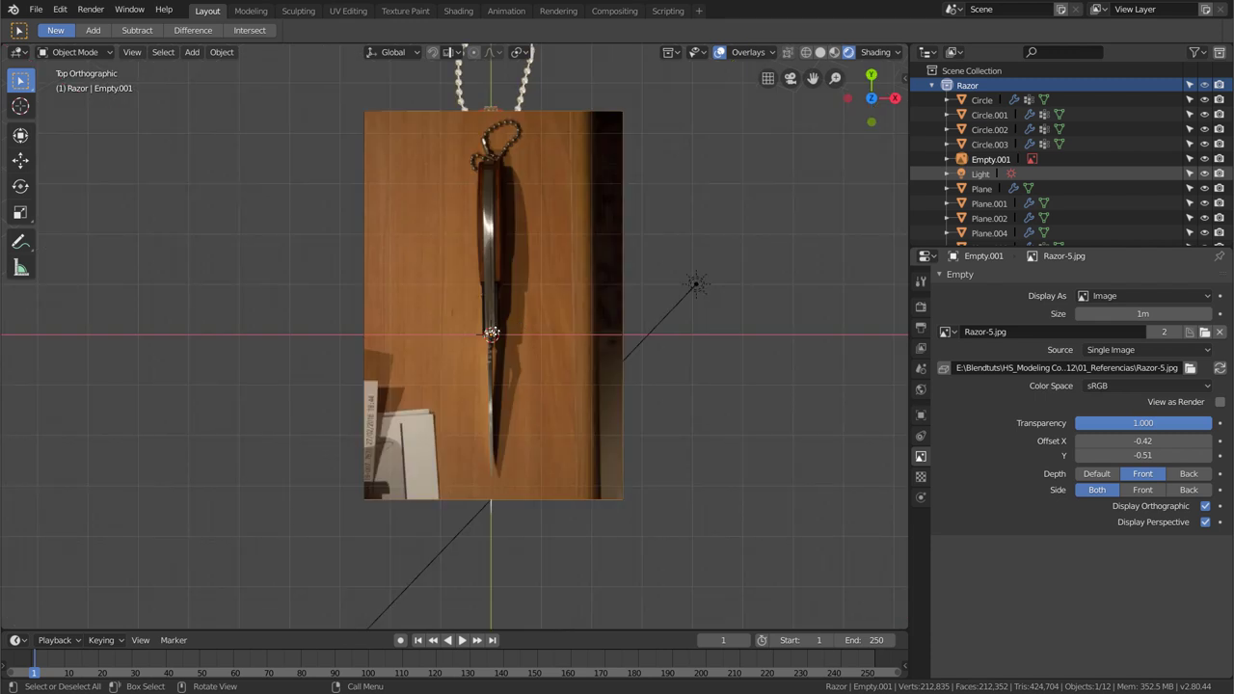
- Move the Razor-5.jpg photo over the knife model
scroll(487, 323, "up", 3)
scroll(483, 310, "down", 2)
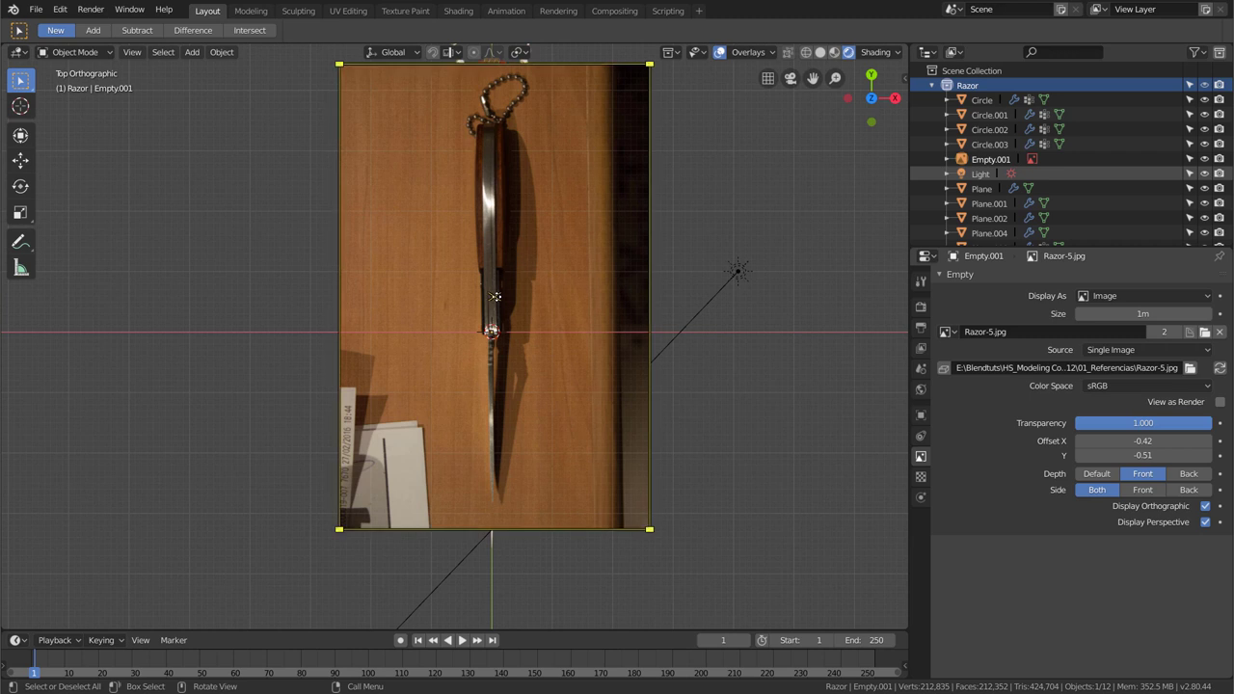
mouse_move(495, 298)
mouse_move(495, 297)
left_mouse_down()
mouse_move(543, 291)
mouse_move(493, 353)
left_mouse_up()
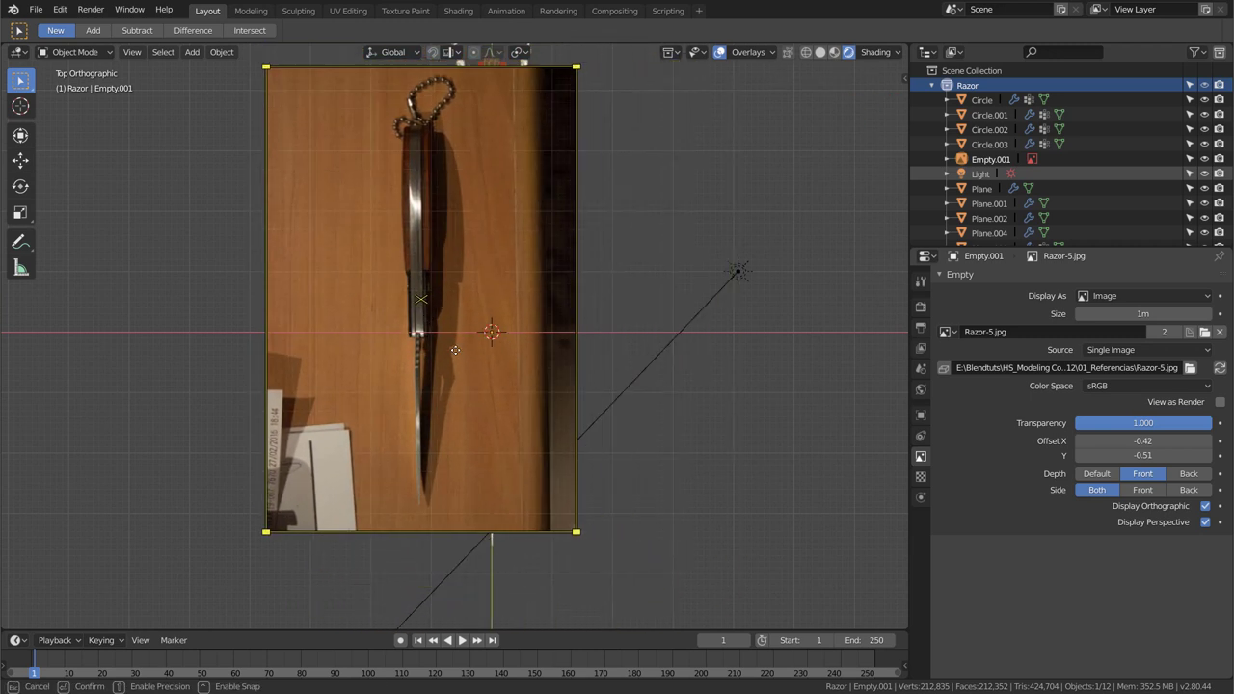
left_click_drag(494, 353, 590, 280)
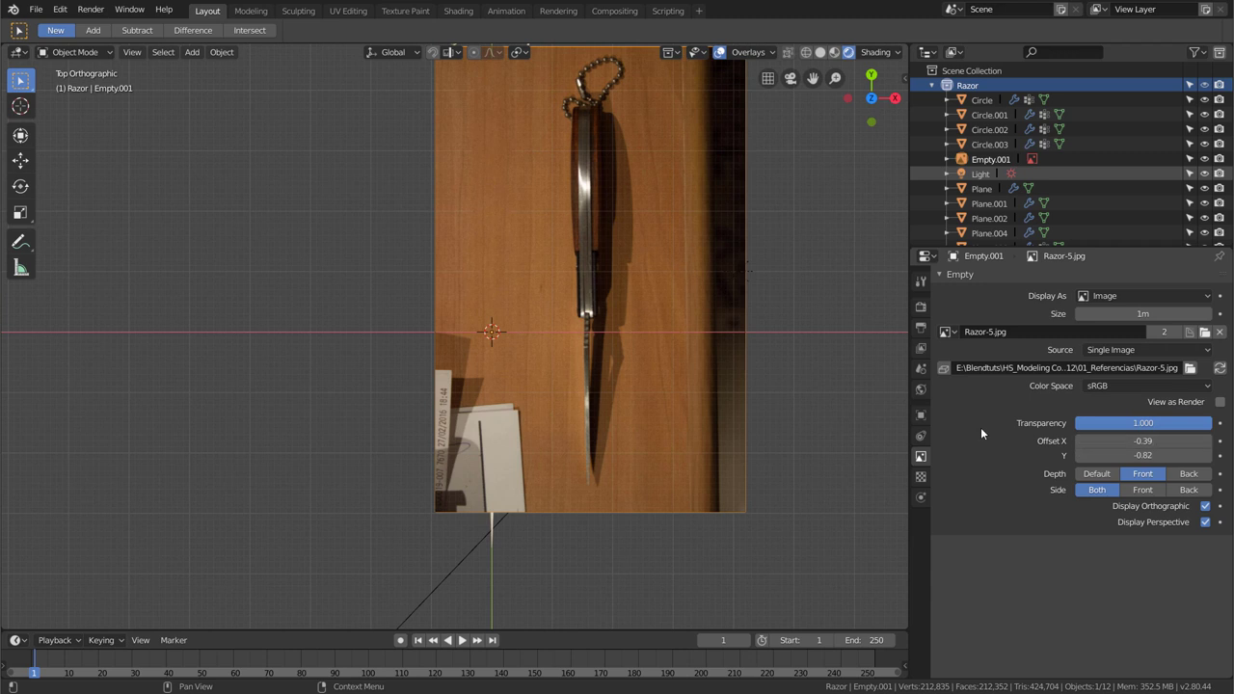
left_click_drag(585, 280, 293, 311)
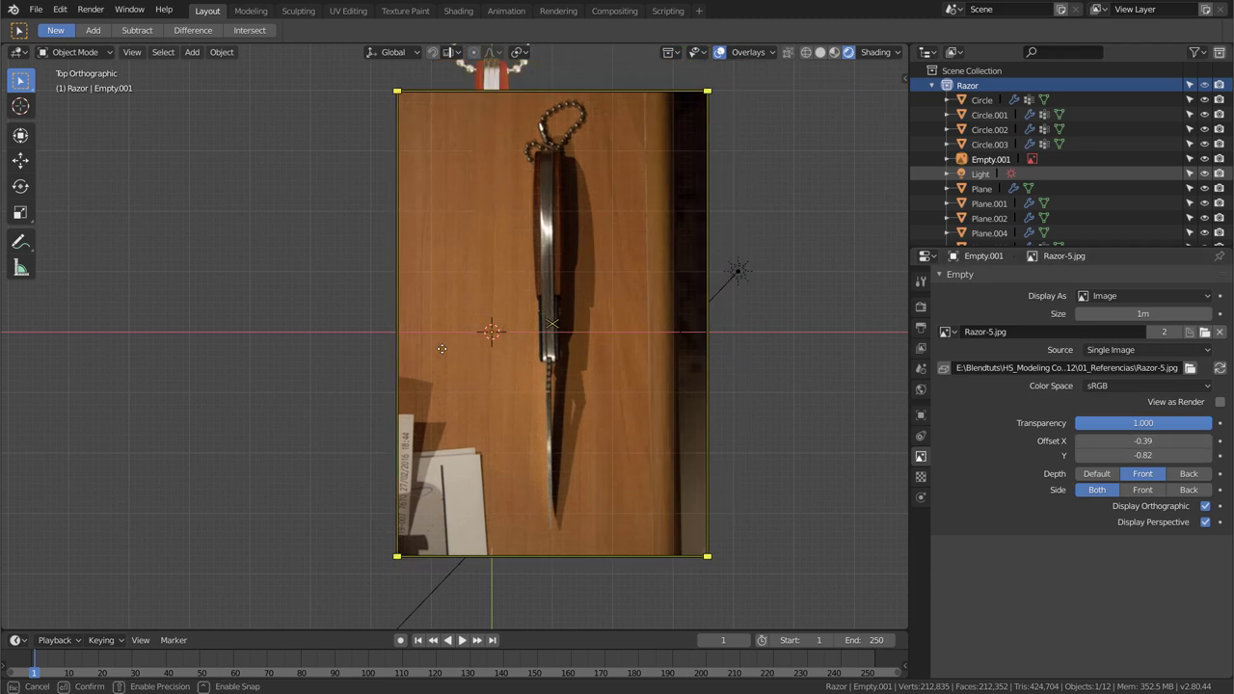
mouse_move(298, 308)
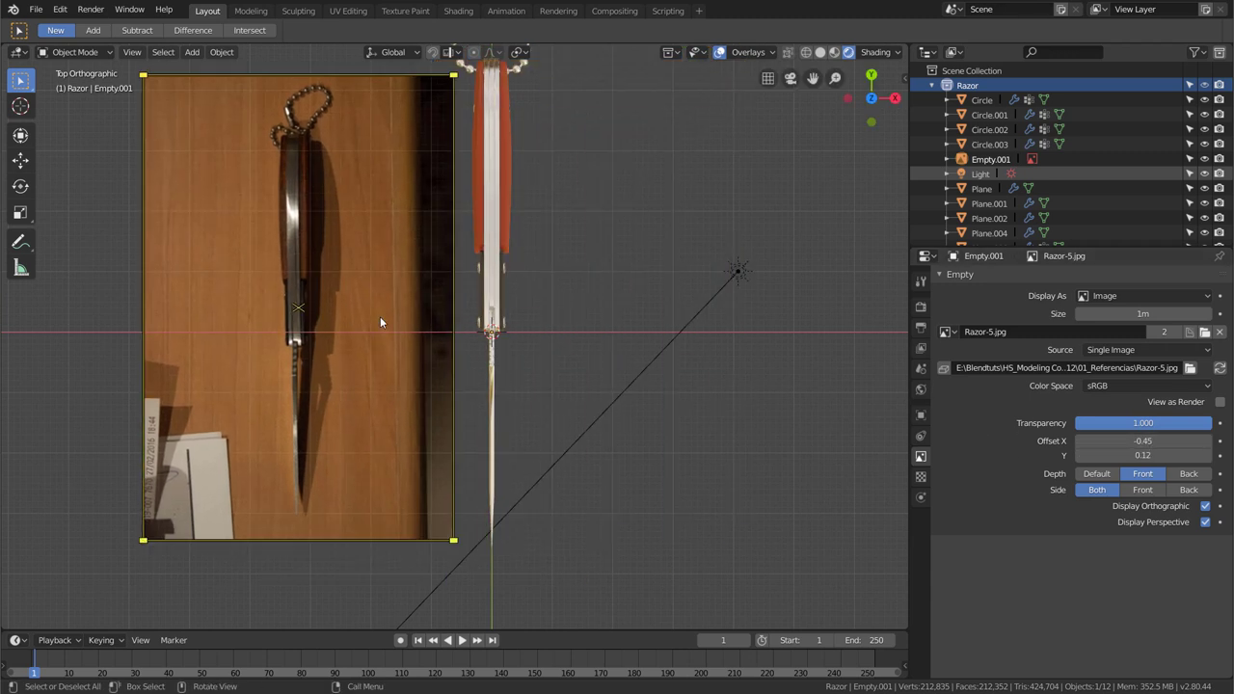
left_click_drag(300, 307, 744, 271)
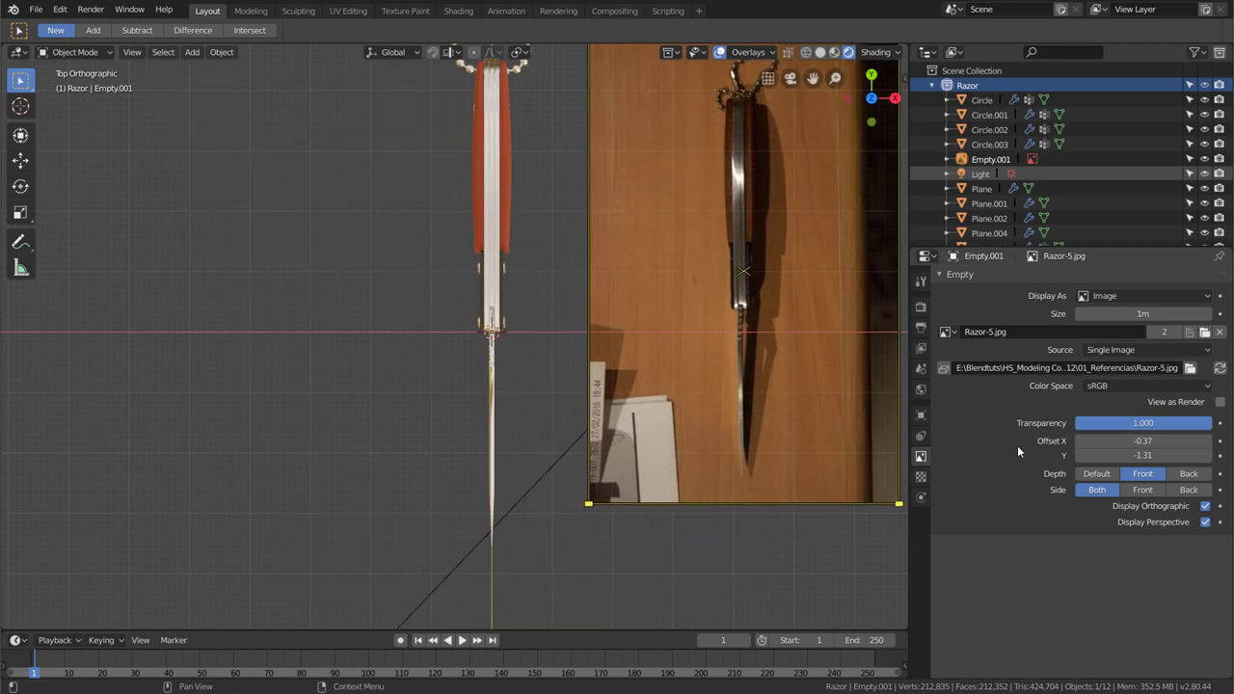
key("g")
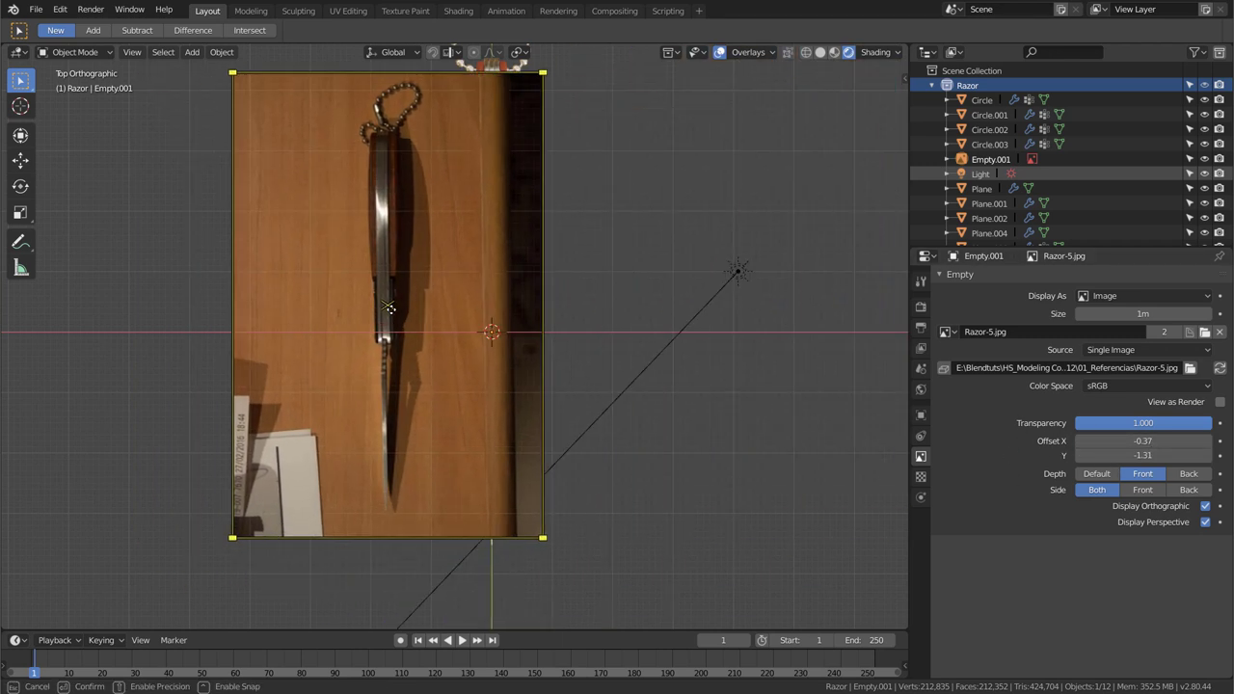
left_click(638, 102)
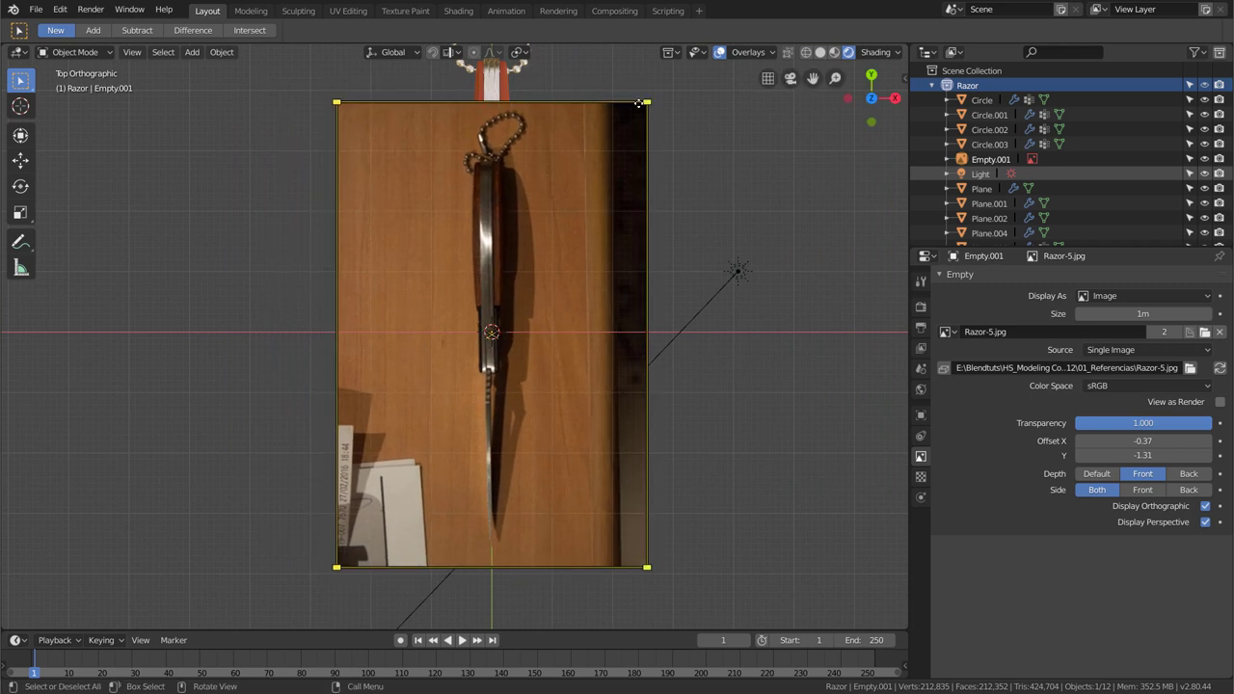
- Resize the photo evenly so it roughly matches the knife model's size
left_click_drag(648, 102, 656, 105)
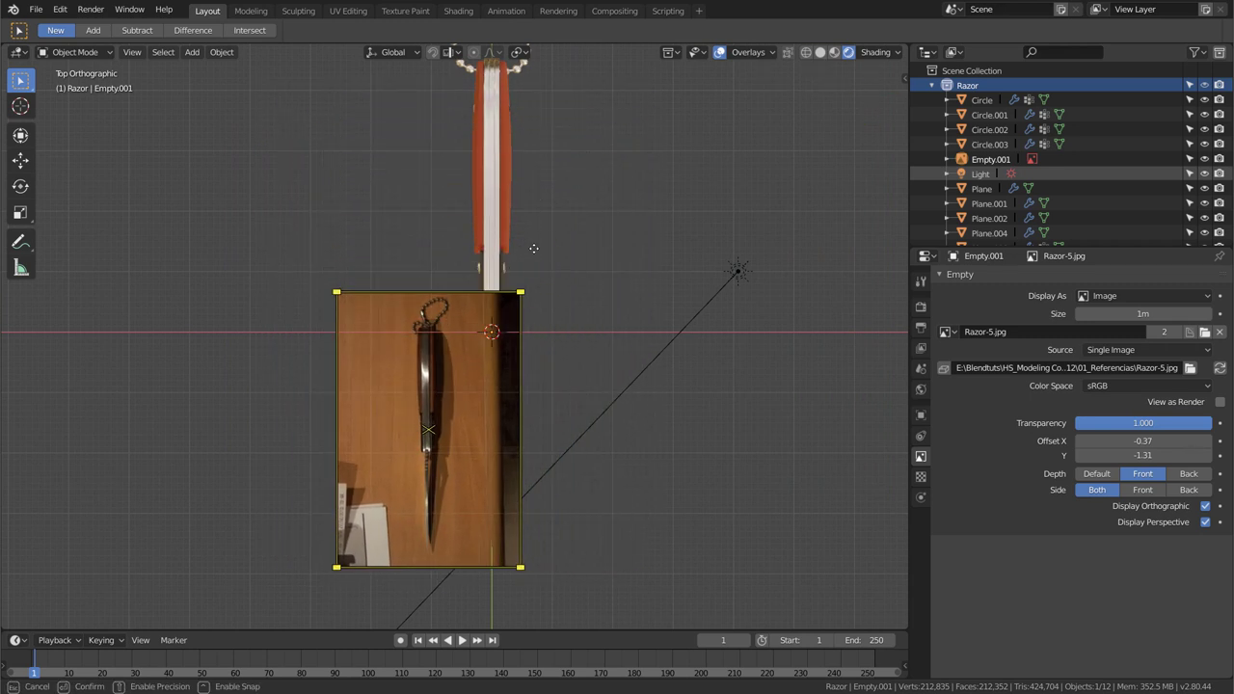
mouse_move(655, 106)
left_mouse_down()
mouse_move(371, 208)
mouse_move(299, 145)
left_mouse_up()
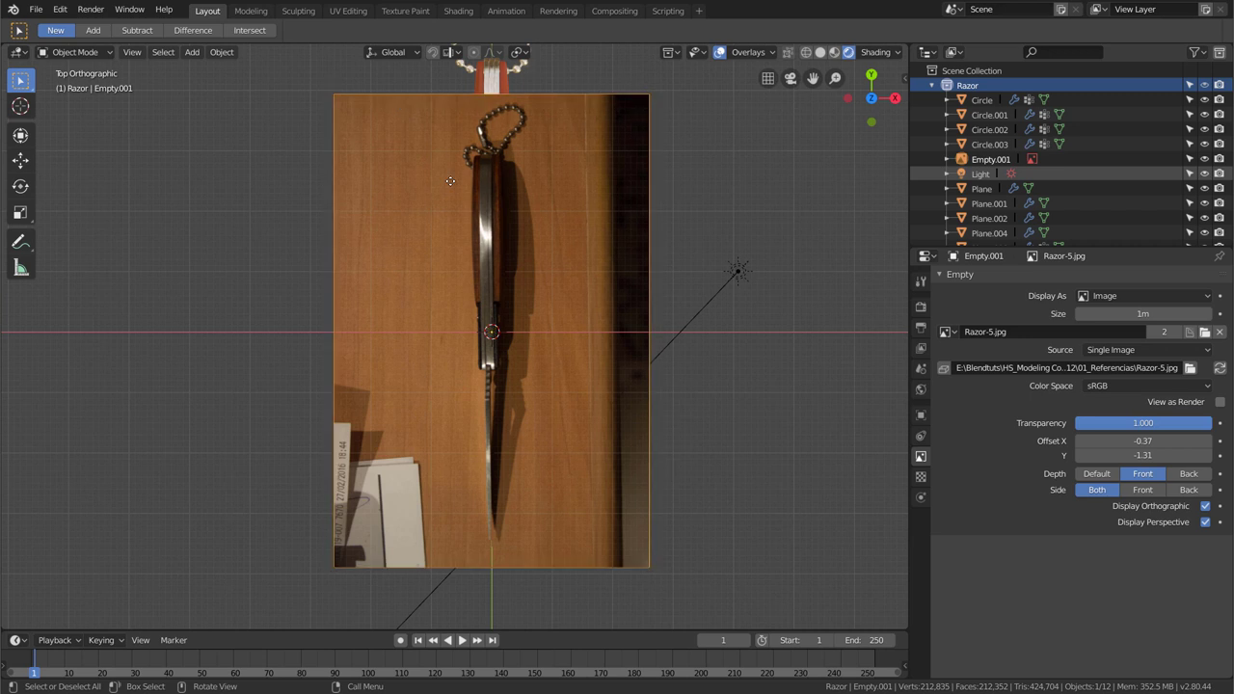
key("s")
key("x")
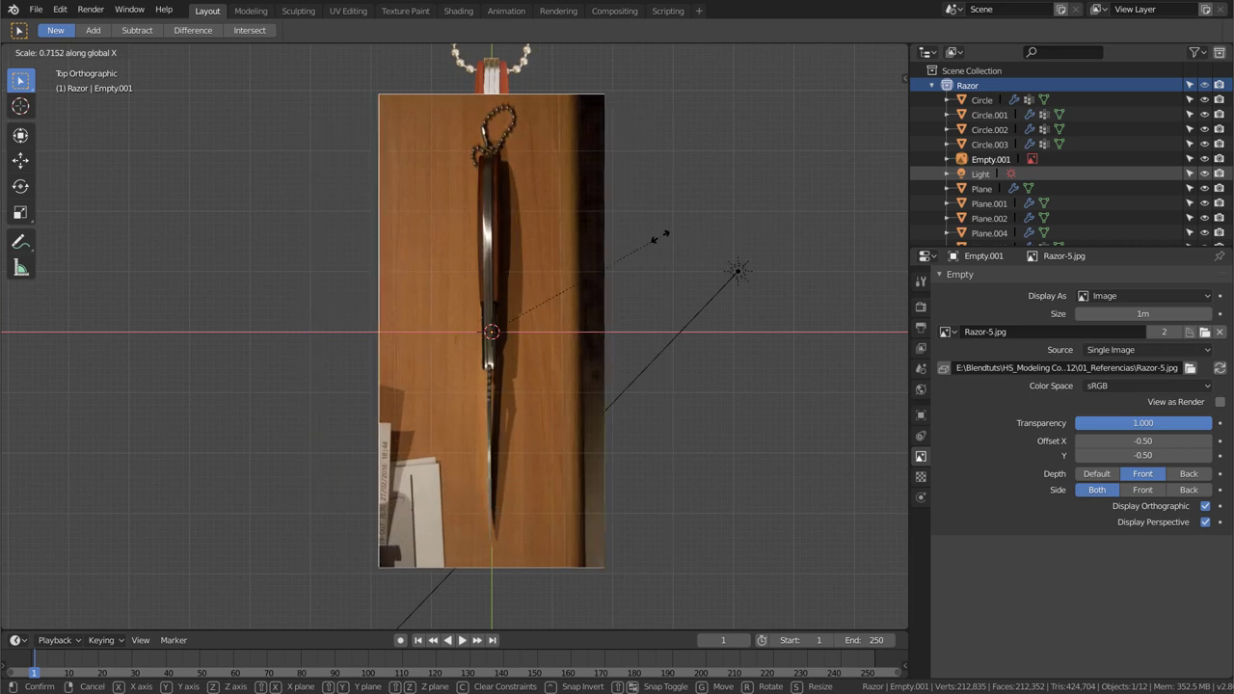
key("Escape")
key("s")
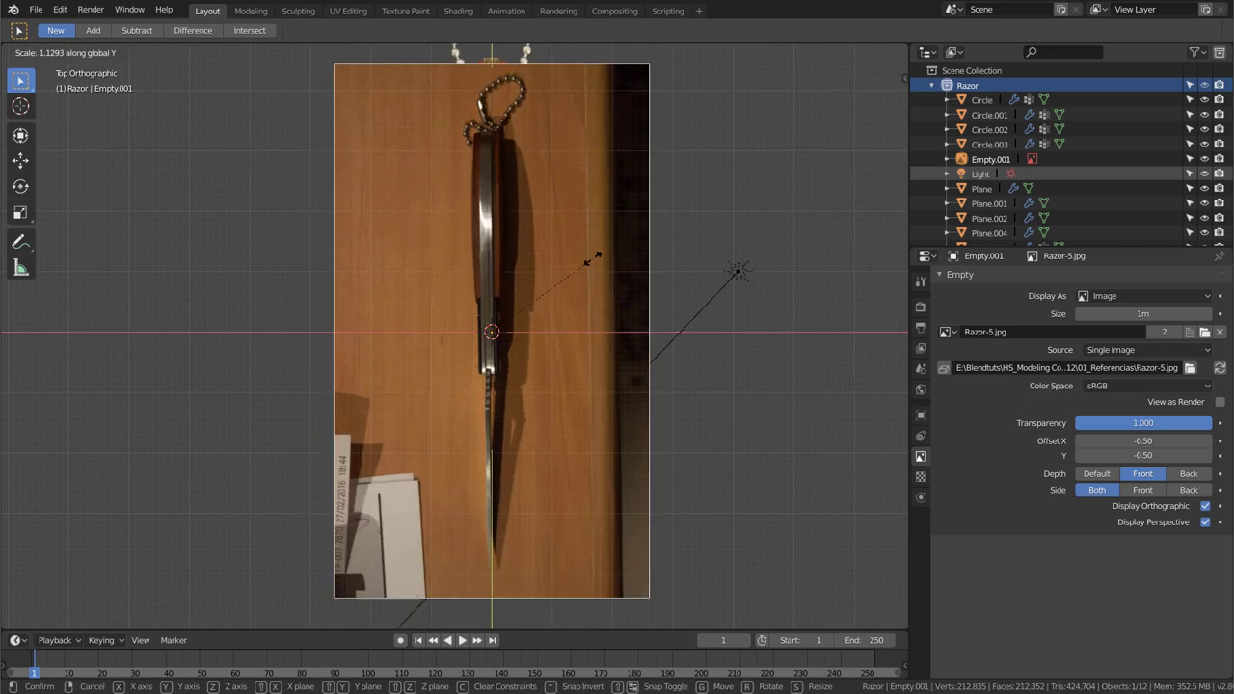
left_click(595, 275)
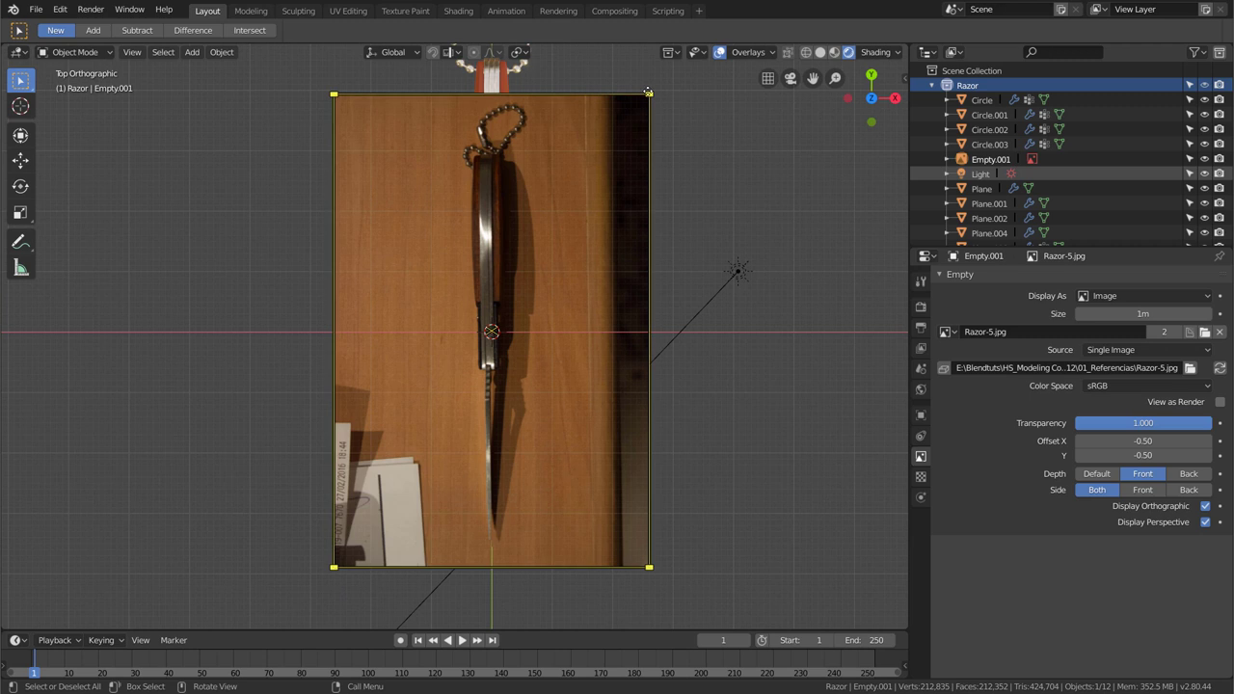
mouse_move(648, 130)
left_mouse_down()
mouse_move(578, 270)
mouse_move(711, 170)
left_mouse_up()
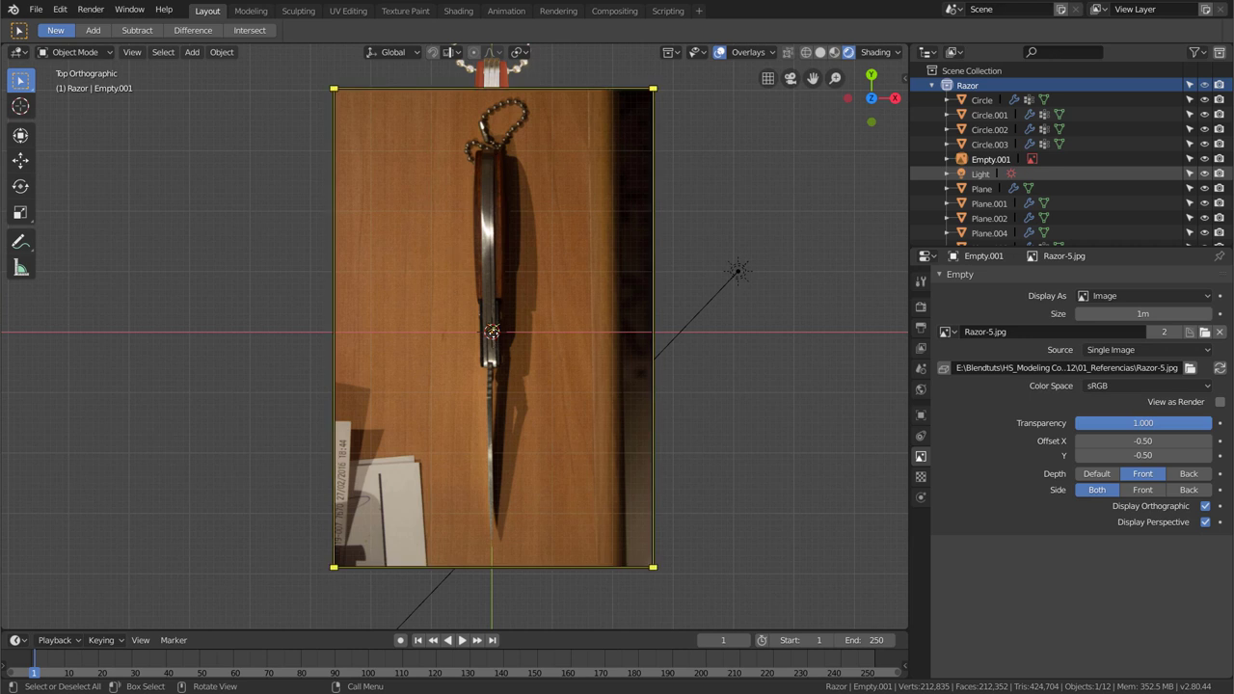
- Move the photo up so its blade tip approaches the model's tip
mouse_move(492, 330)
left_mouse_down()
mouse_move(493, 115)
mouse_move(491, 154)
left_mouse_up()
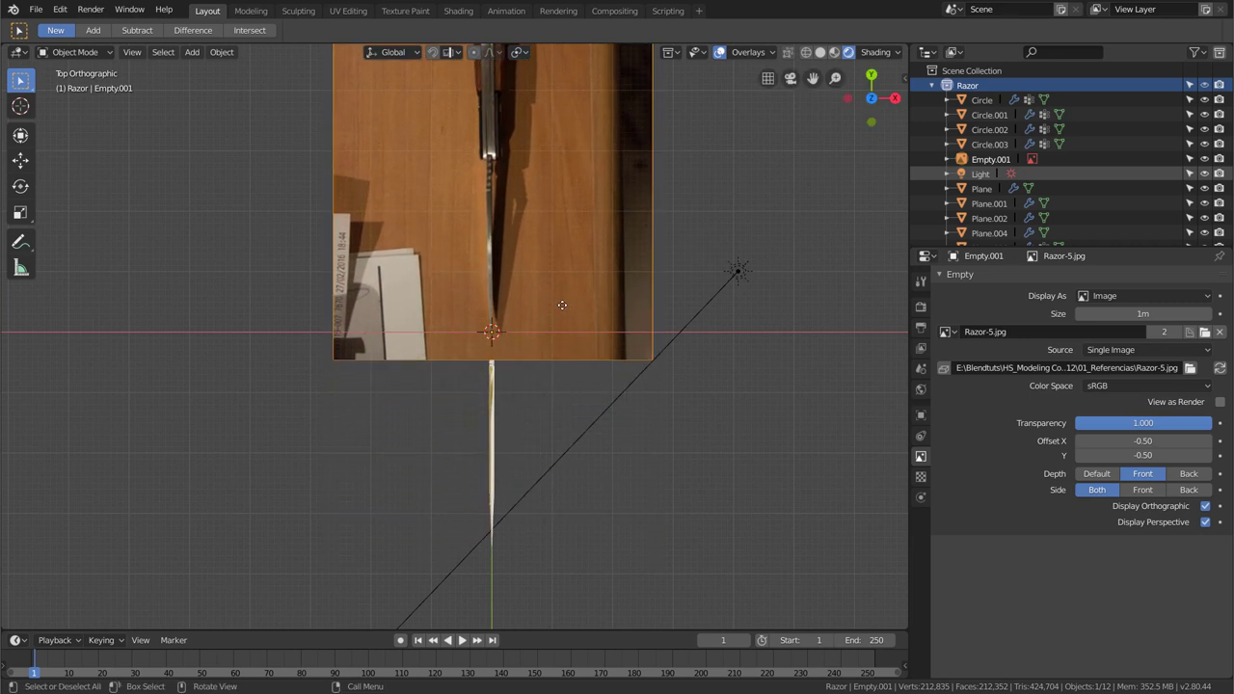
scroll(497, 333, "up", 4)
scroll(497, 333, "up", 5)
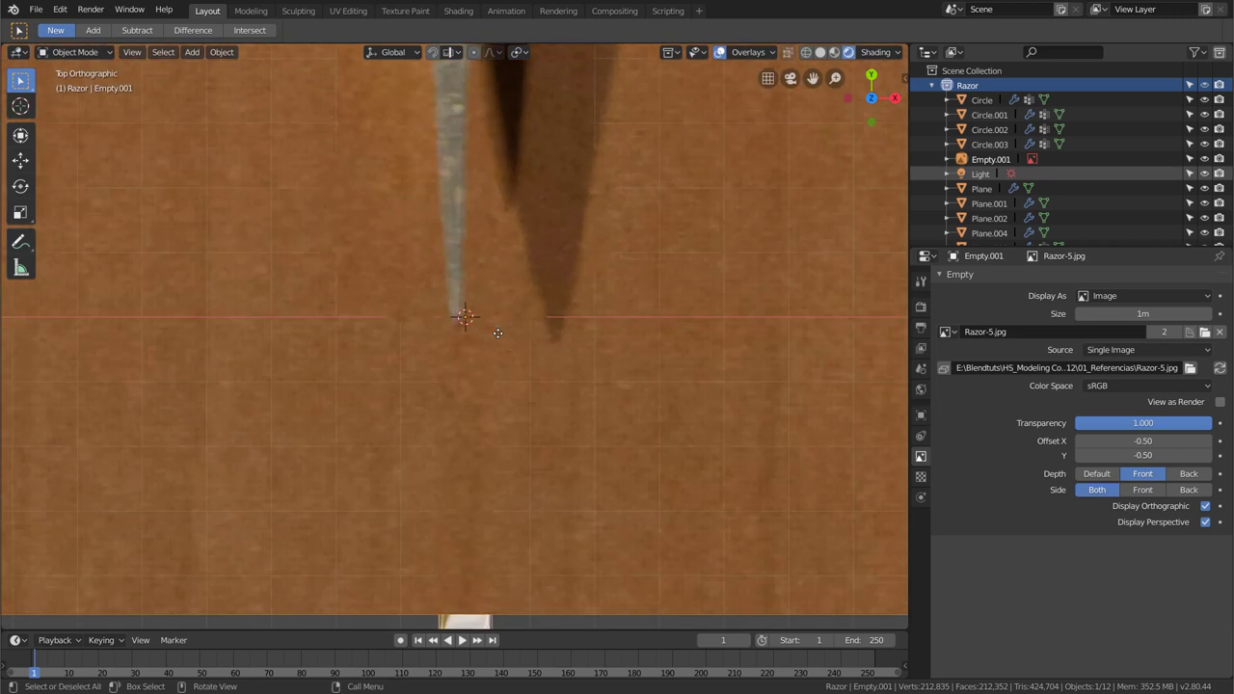
scroll(497, 332, "down", 5)
scroll(497, 328, "down", 3)
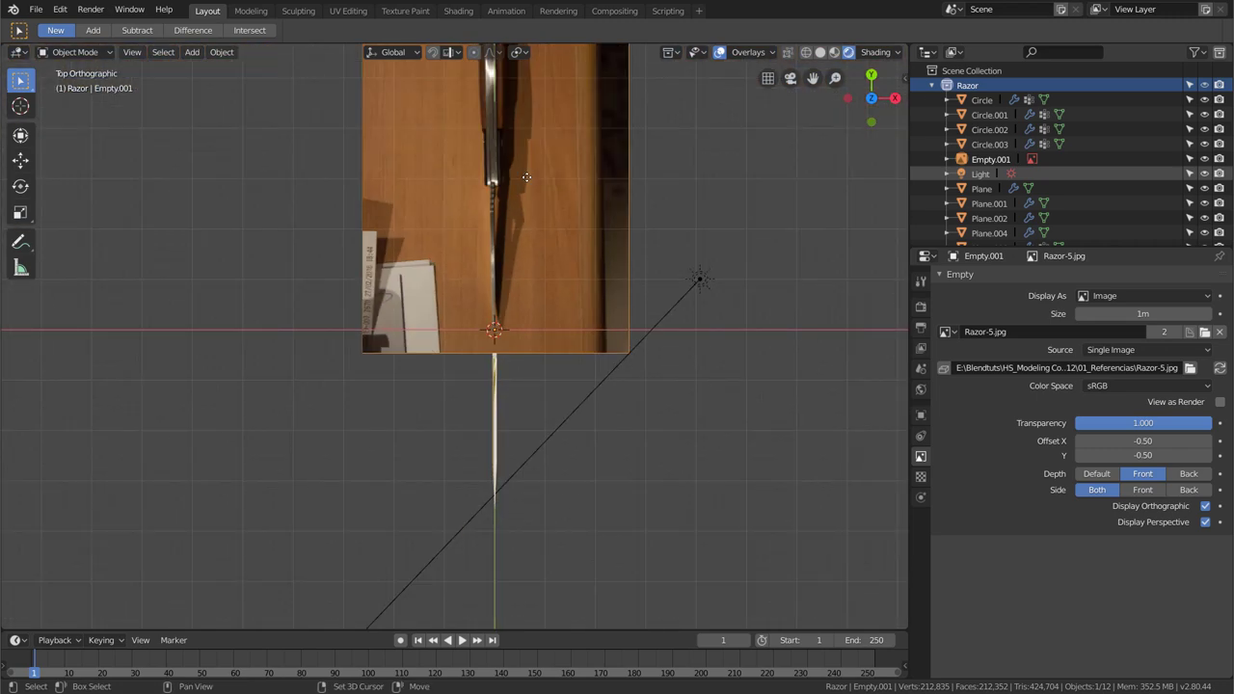
middle_click_drag(508, 211, 492, 319, "shift")
scroll(493, 319, "up", 2)
scroll(461, 540, "up", 3)
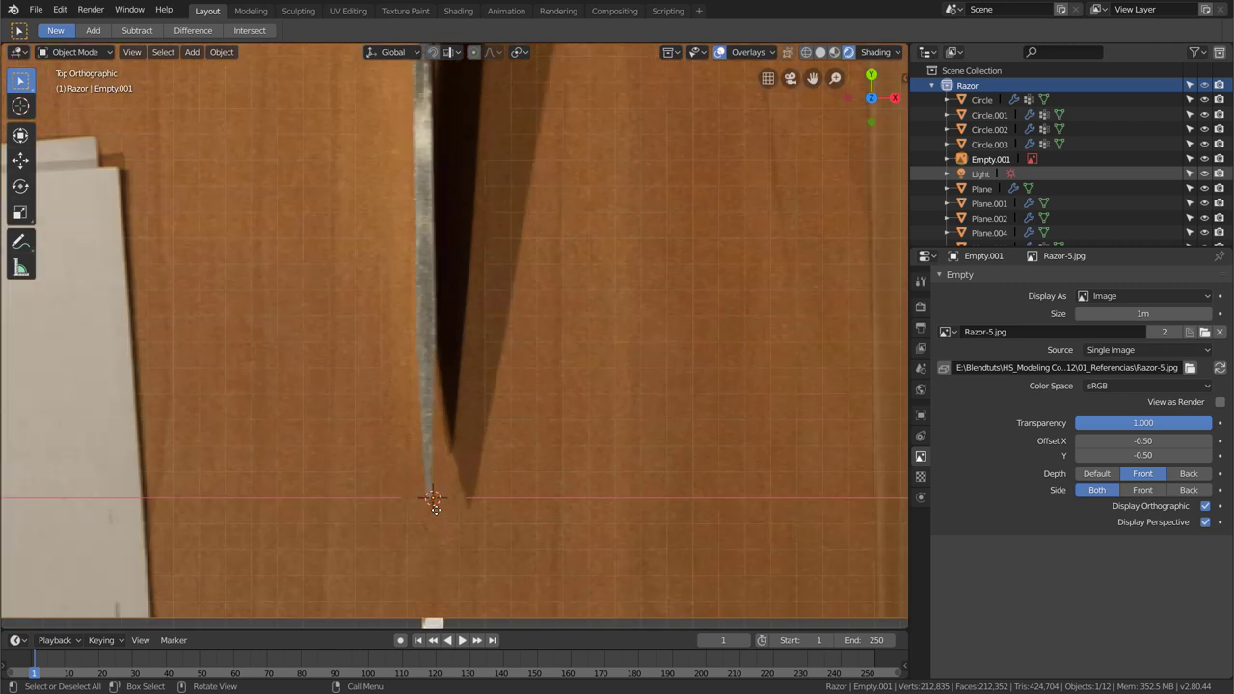
scroll(435, 511, "up", 3)
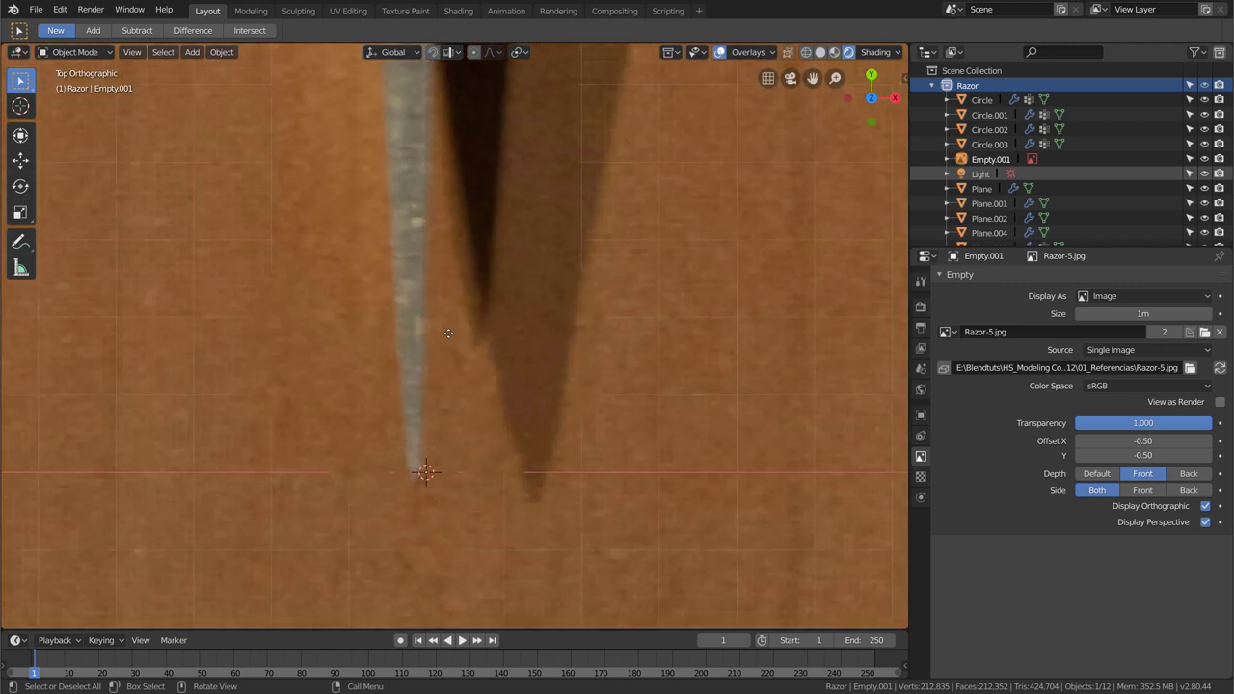
- Select only the reference photo and set its Offset Y to -0.51
key("shift+b")
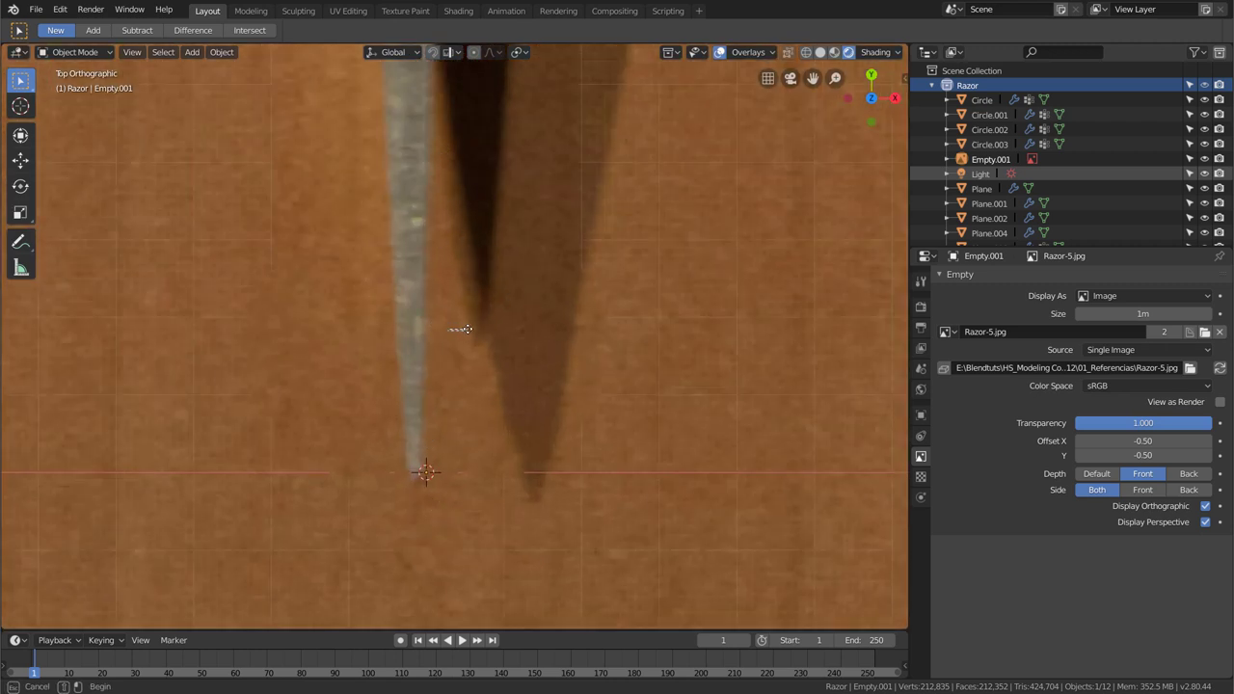
left_click(450, 335)
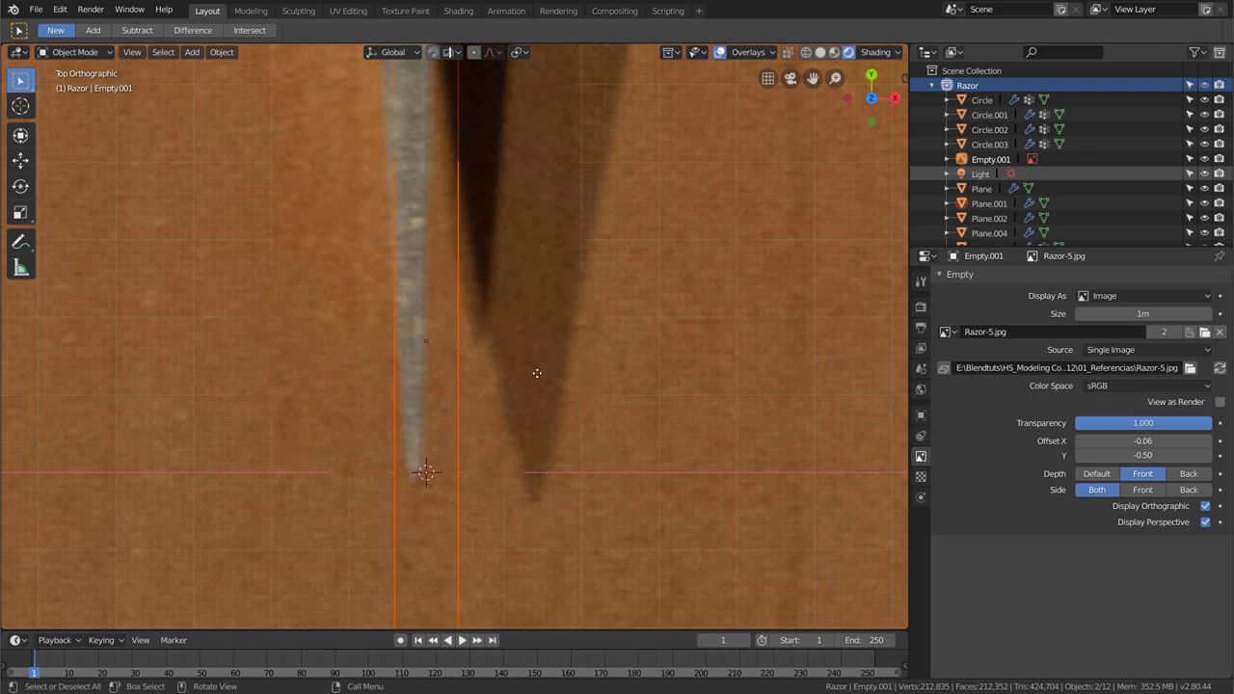
left_click(632, 455)
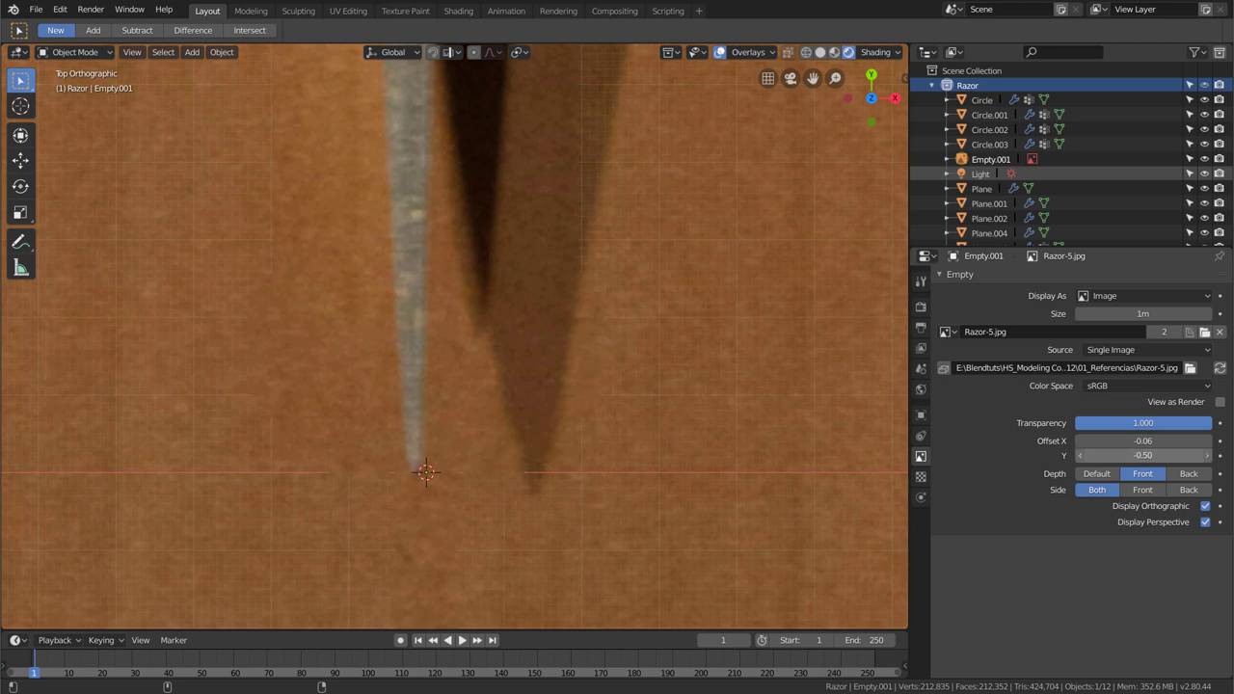
left_click_drag(1143, 455, 1137, 455)
scroll(538, 342, "down", 2)
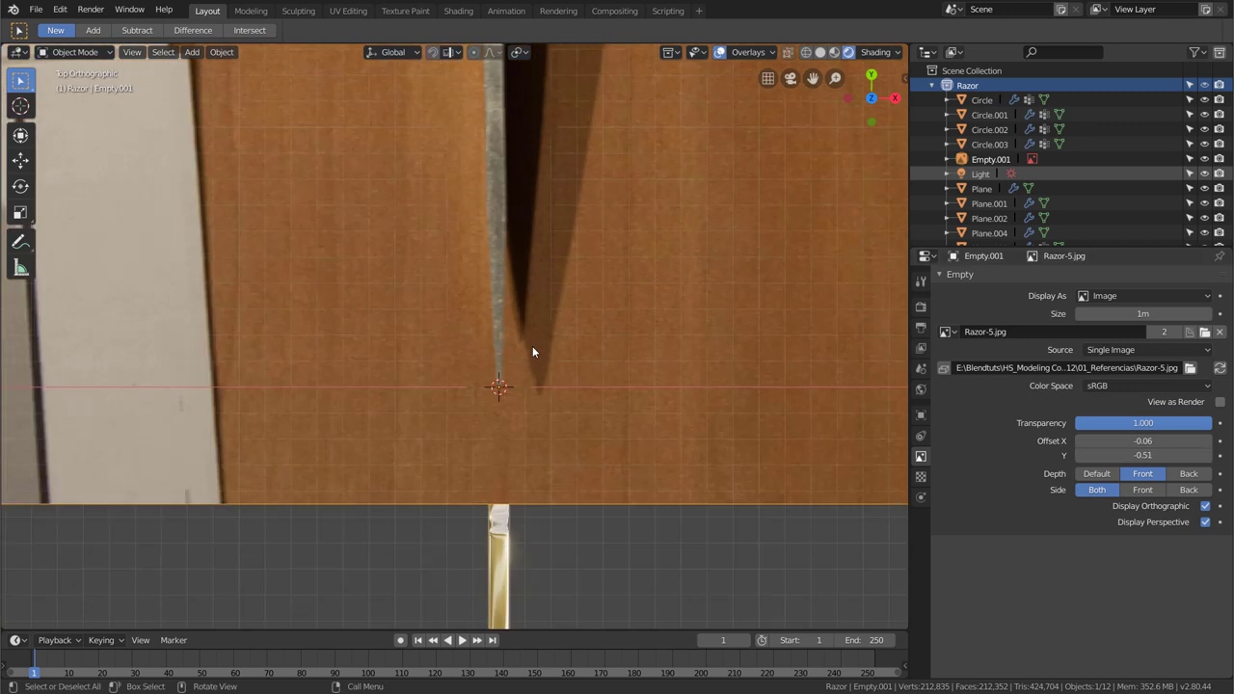
scroll(532, 349, "down", 3)
scroll(531, 347, "down", 1)
key("r")
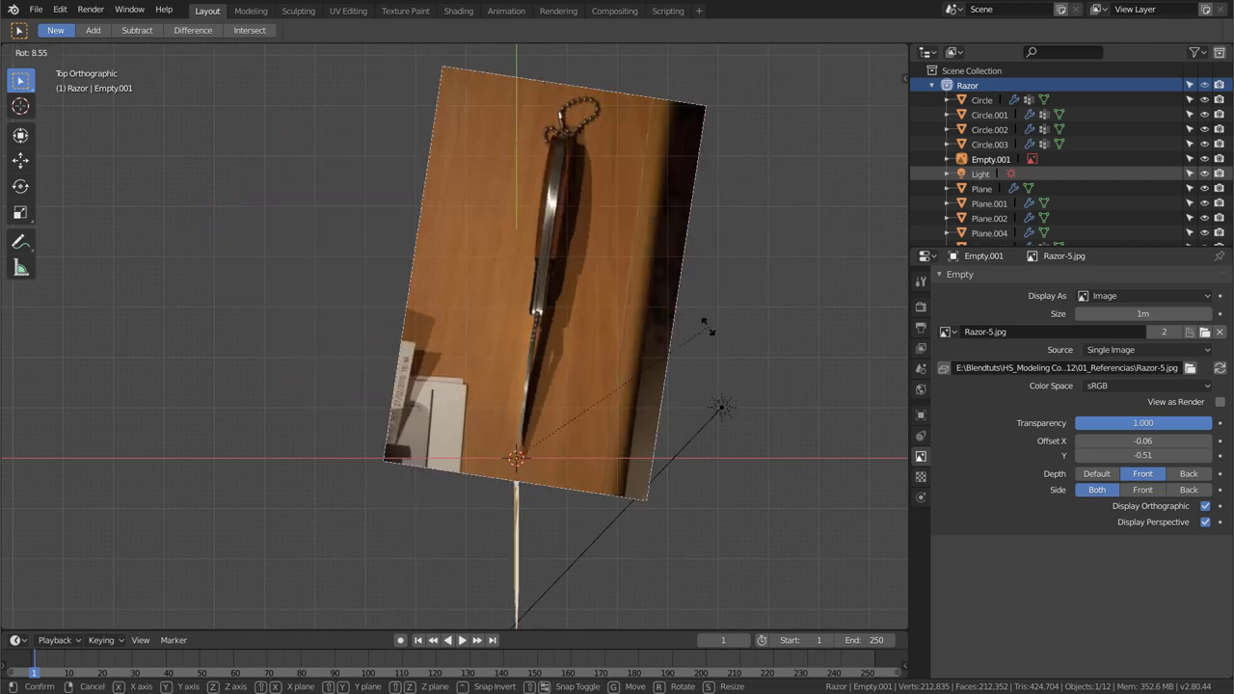
left_click(673, 315)
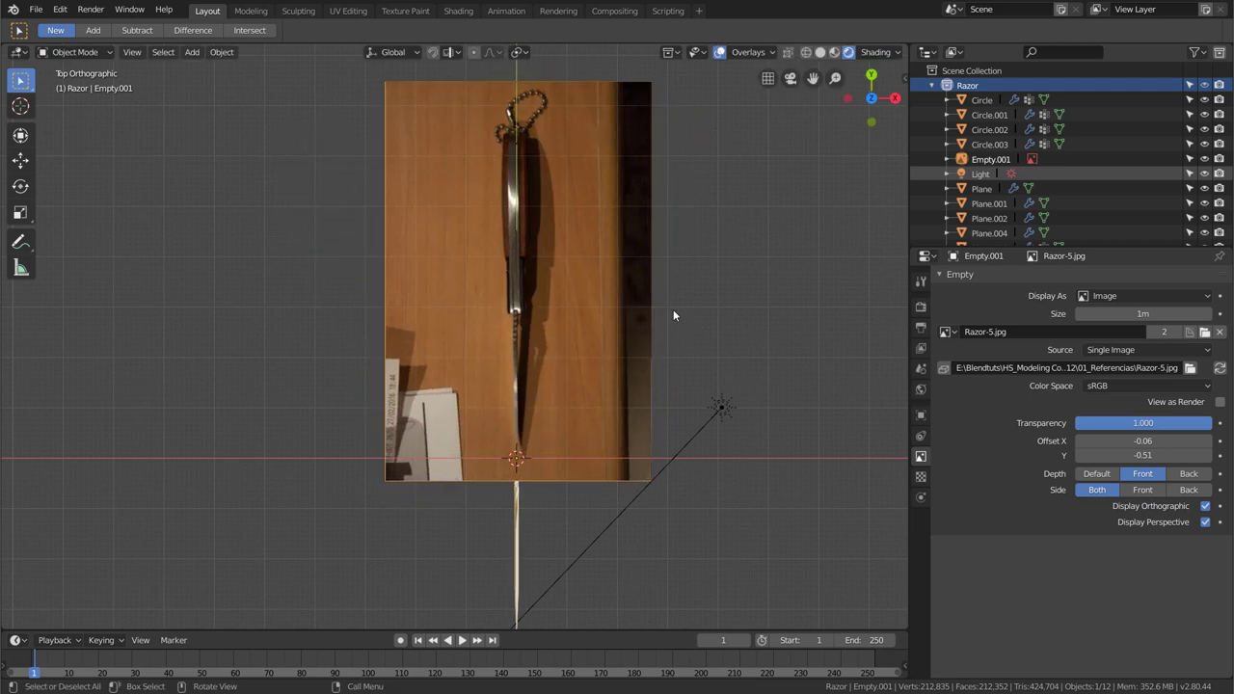
left_click_drag(653, 79, 653, 82)
key("s")
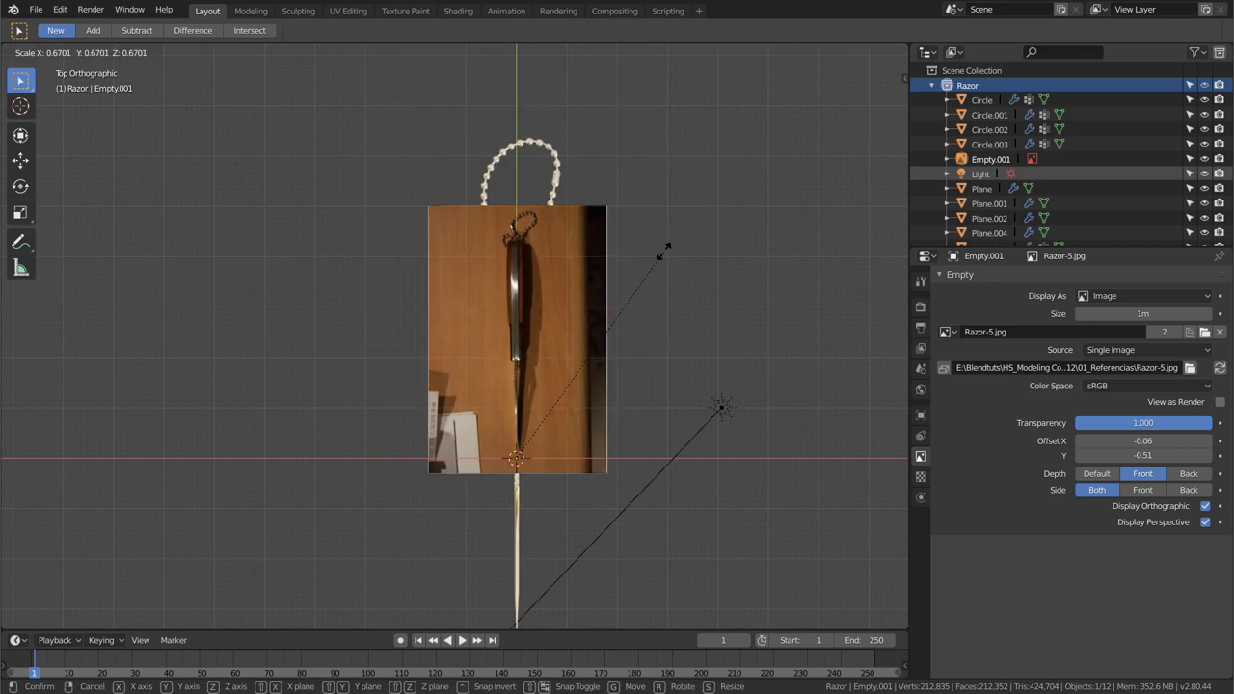
right_click(645, 277)
scroll(554, 395, "down", 2)
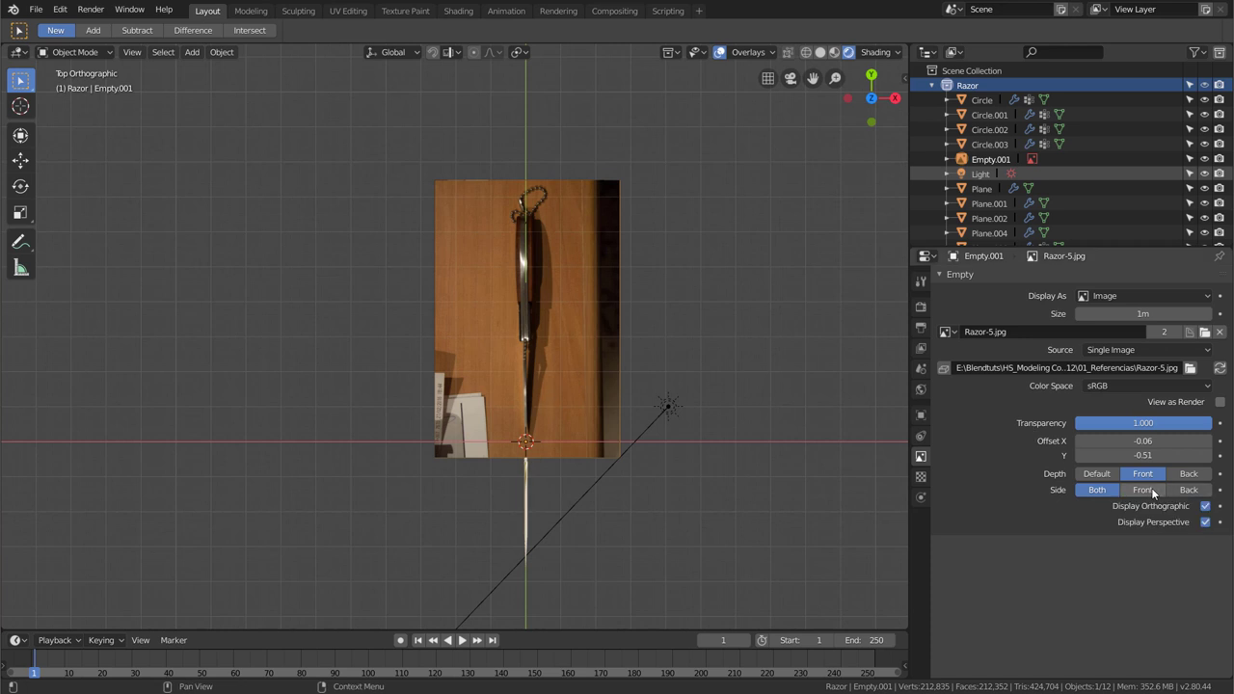
- Set the photo's Depth to Default and move it along Y under the knife
left_click(1099, 473)
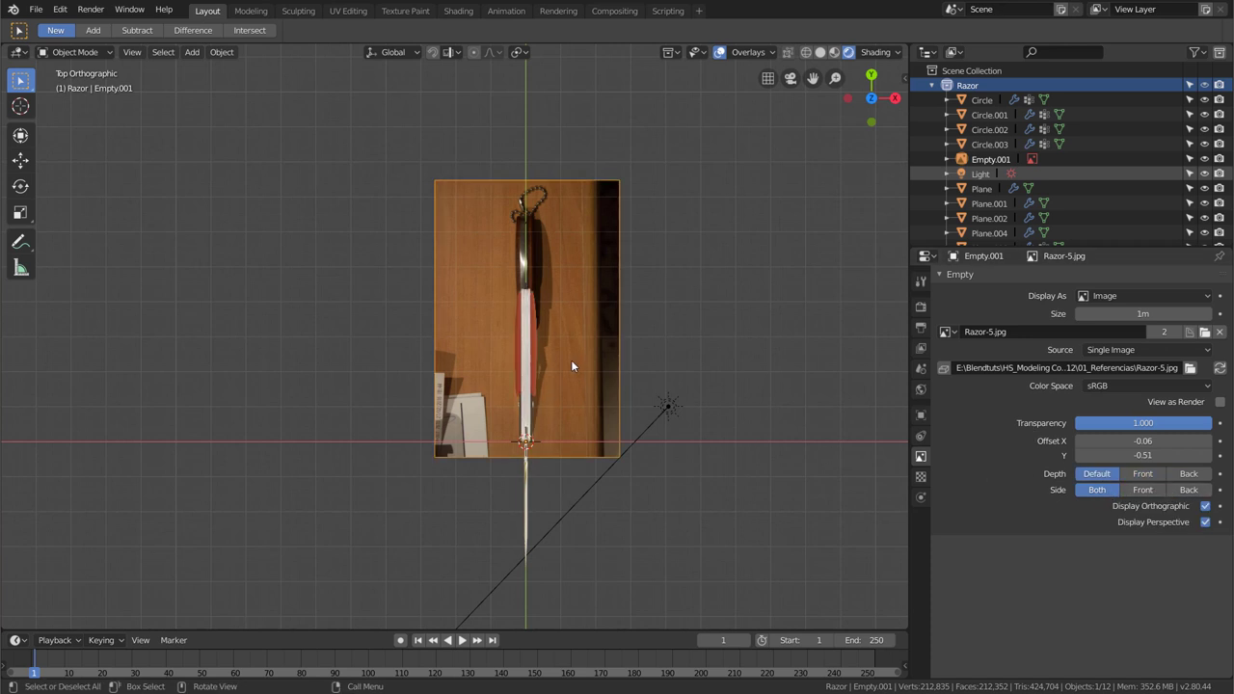
middle_click_drag(583, 355, 578, 276, "shift")
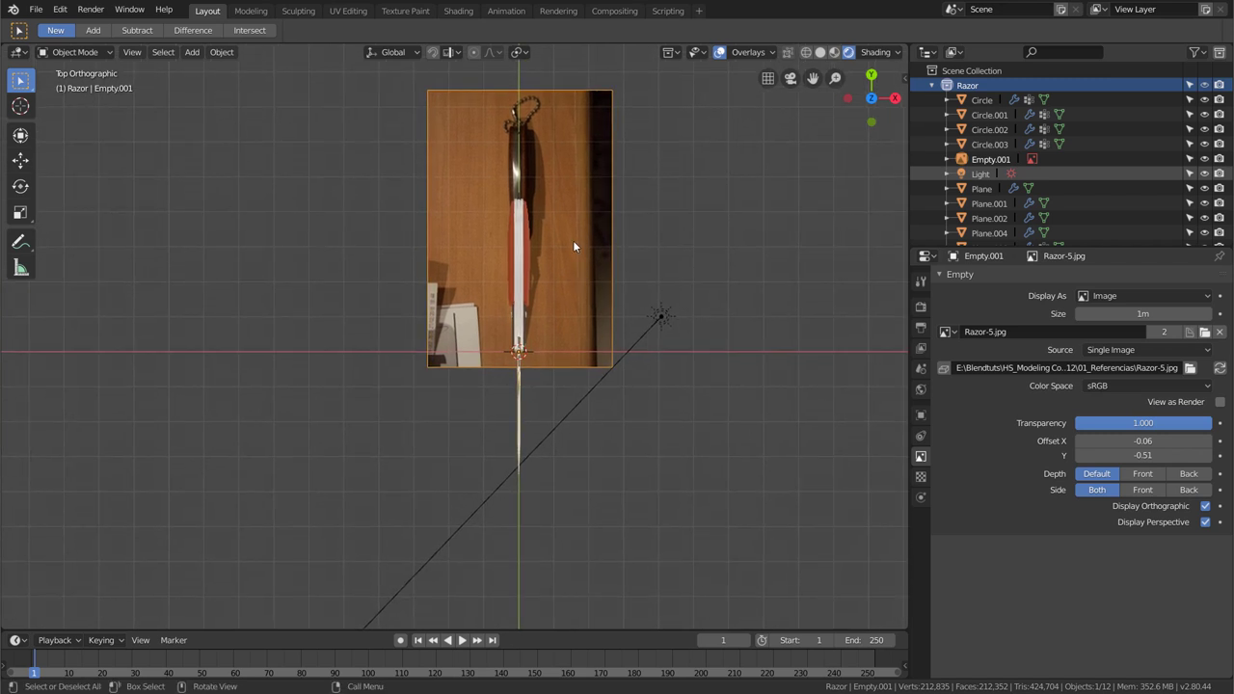
key("g")
key("y")
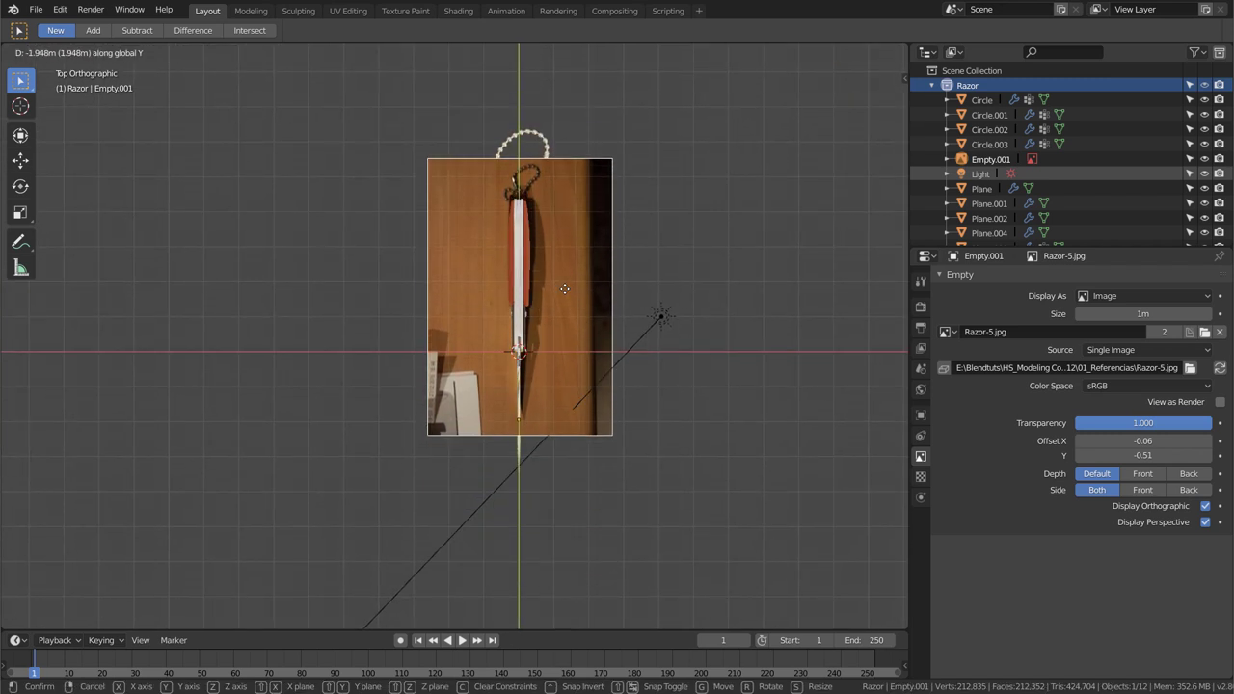
left_click(521, 416)
scroll(521, 416, "up", 5)
scroll(530, 434, "up", 2)
scroll(531, 436, "down", 3)
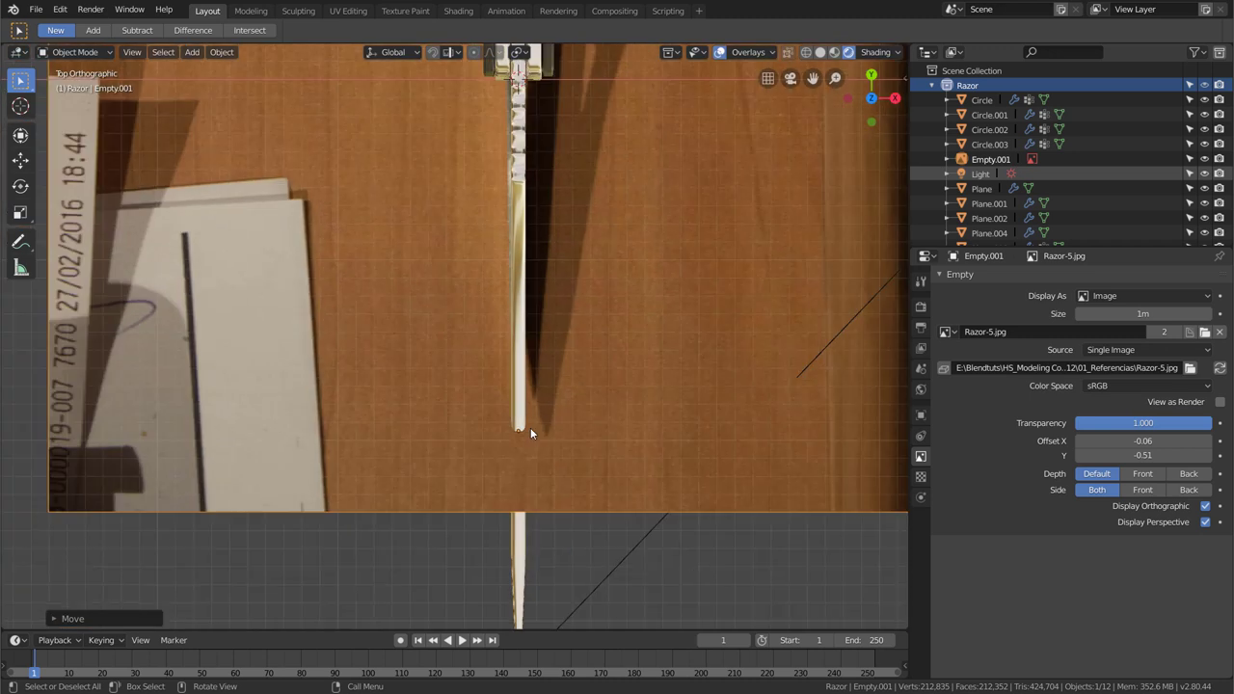
- Lower the photo's transparency to 0.7 and nudge it further along Y
middle_click_drag(559, 392, 552, 270, "shift")
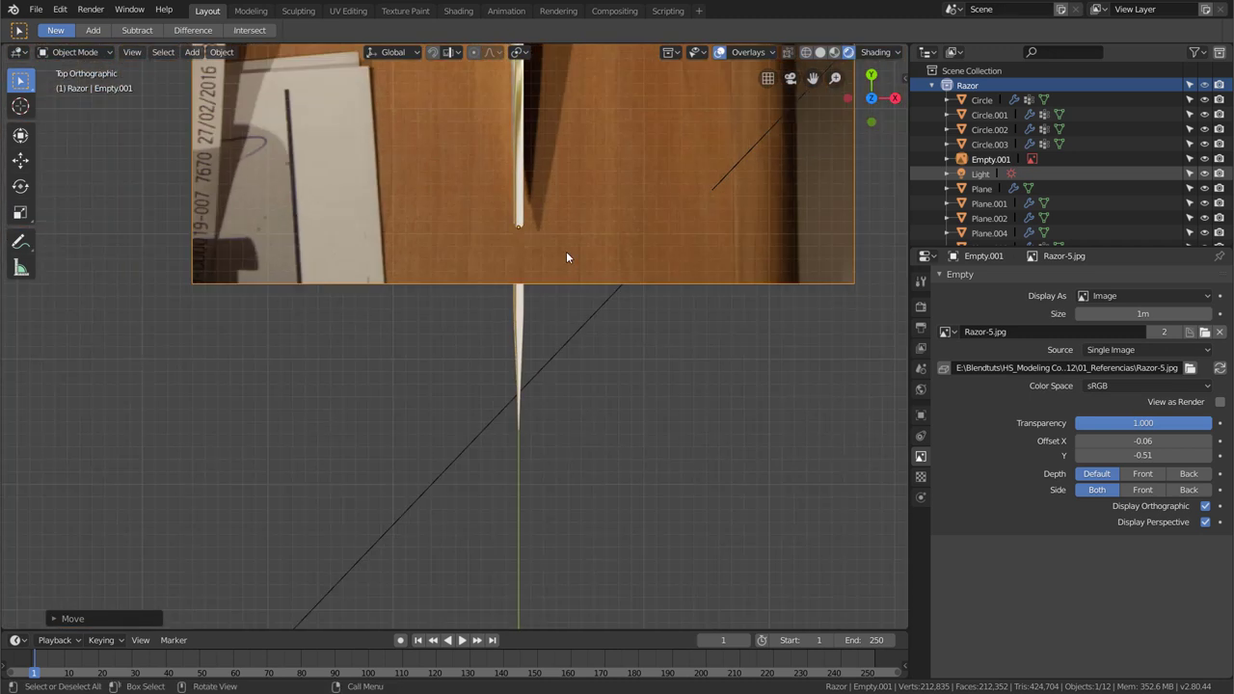
left_click_drag(1128, 425, 1086, 424)
key("g")
key("y")
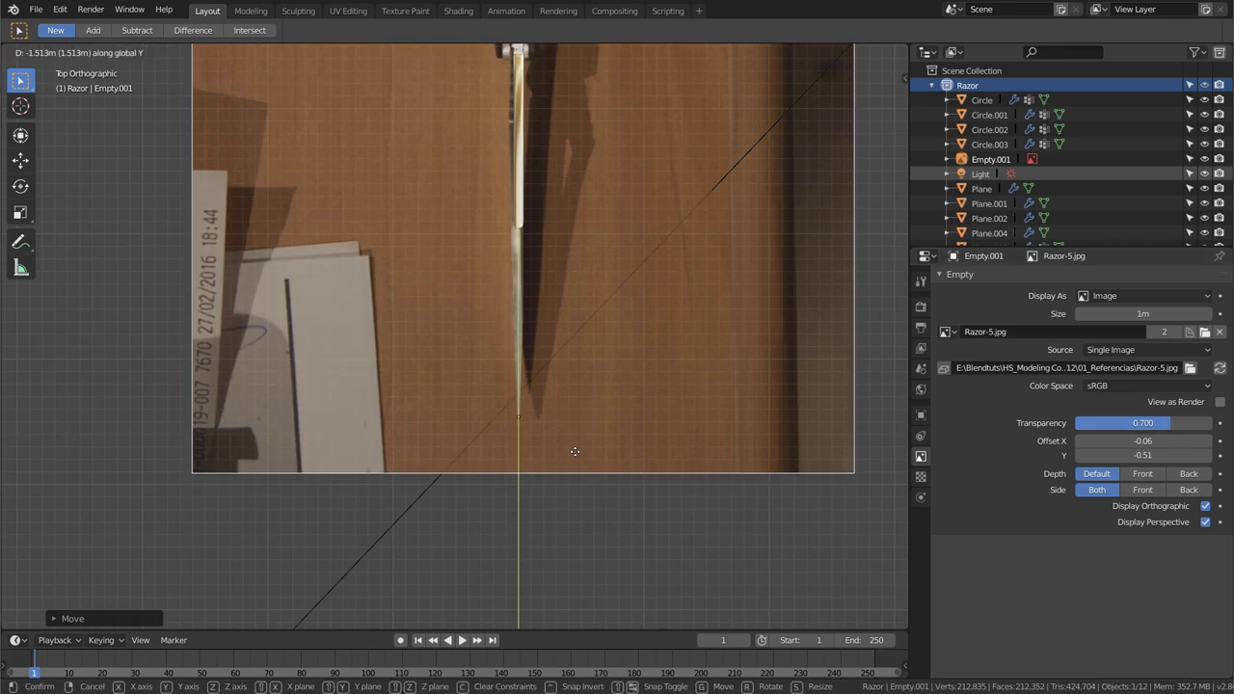
left_click(573, 450)
scroll(572, 367, "down", 6)
middle_click_drag(586, 292, 563, 392, "shift")
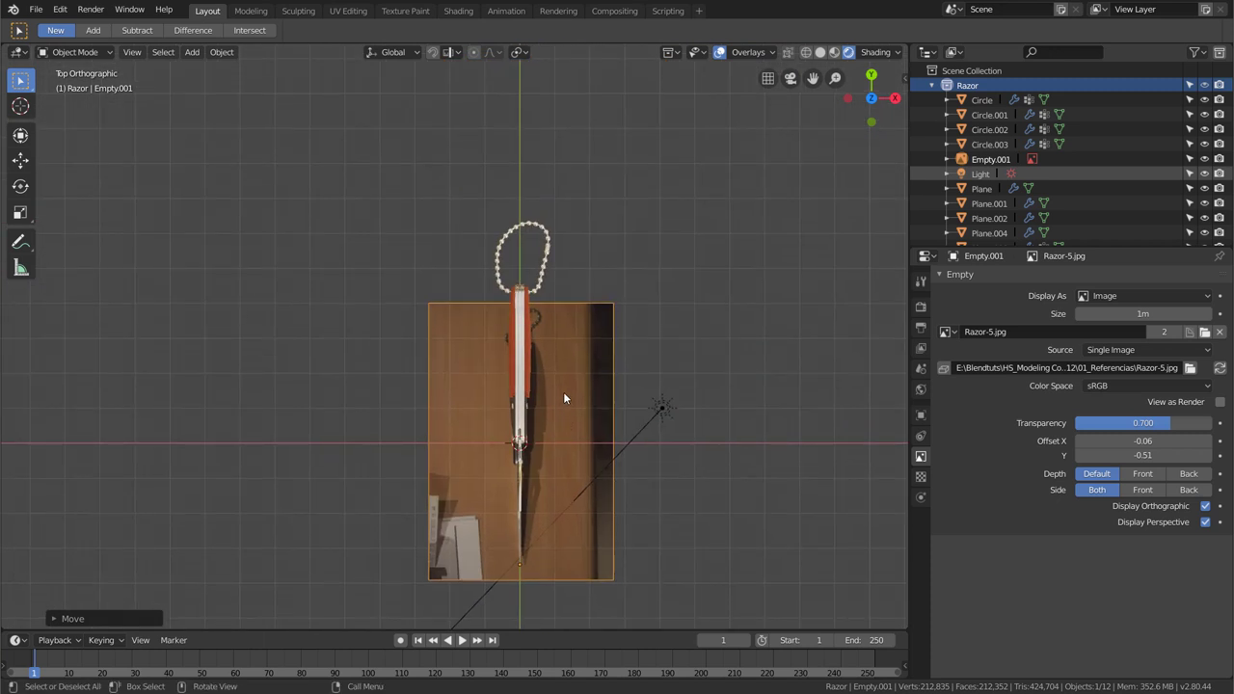
- Enlarge the photo about 1.24× to match the knife model
key("s")
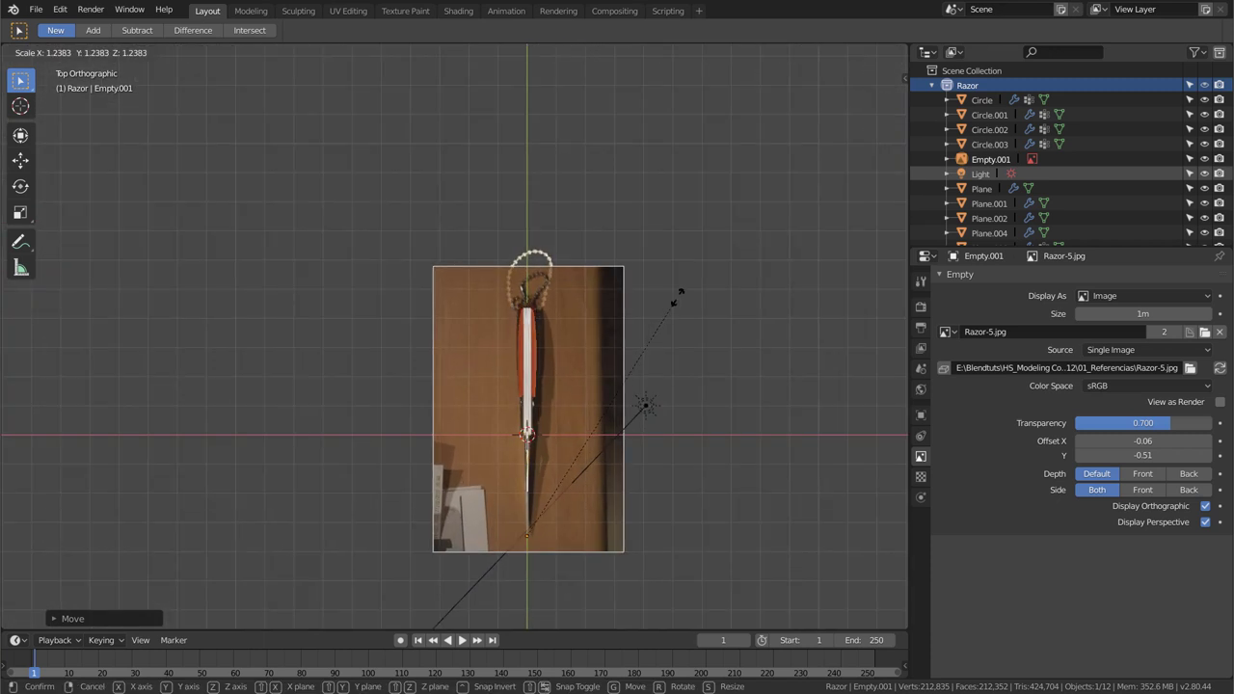
left_click(578, 351)
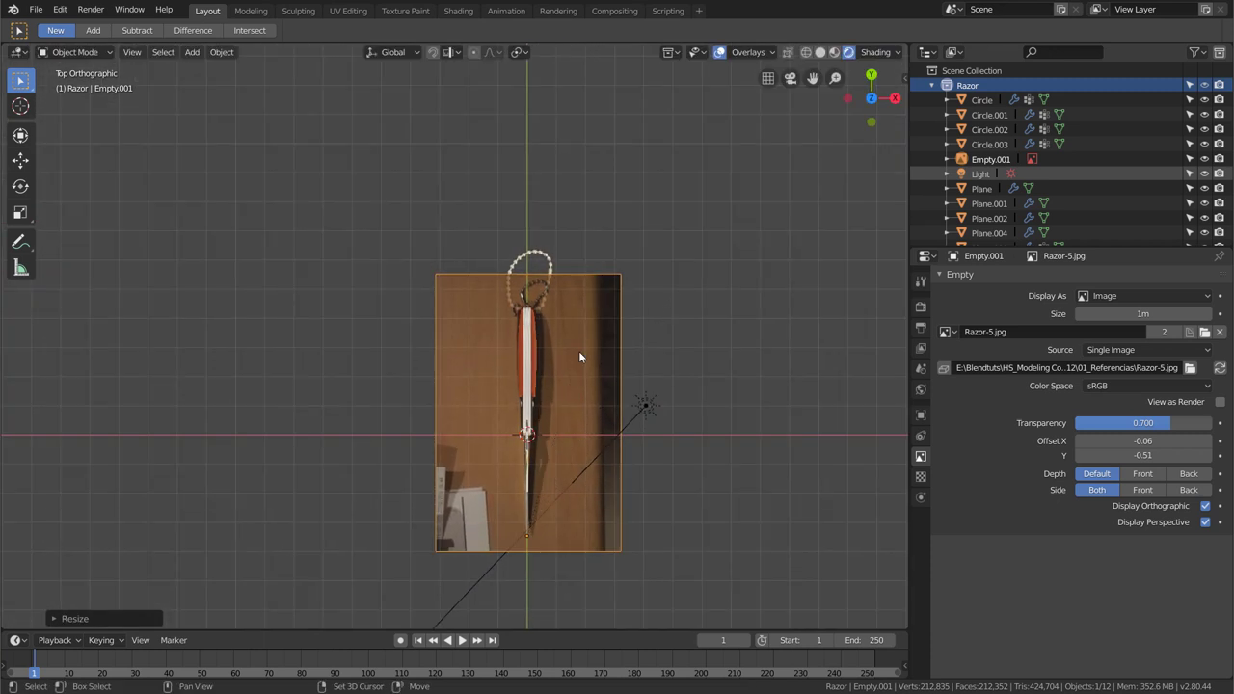
scroll(533, 389, "up", 2)
scroll(535, 387, "up", 2)
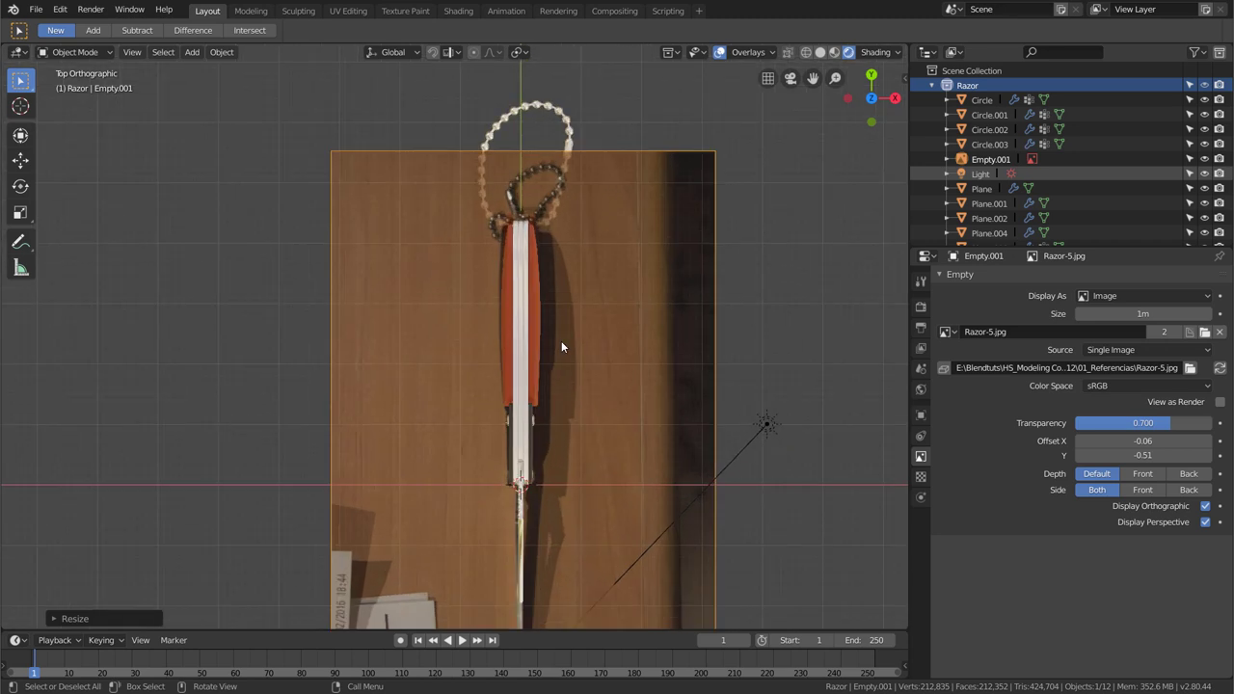
scroll(565, 340, "down", 1)
scroll(579, 385, "down", 3)
scroll(550, 403, "down", 1)
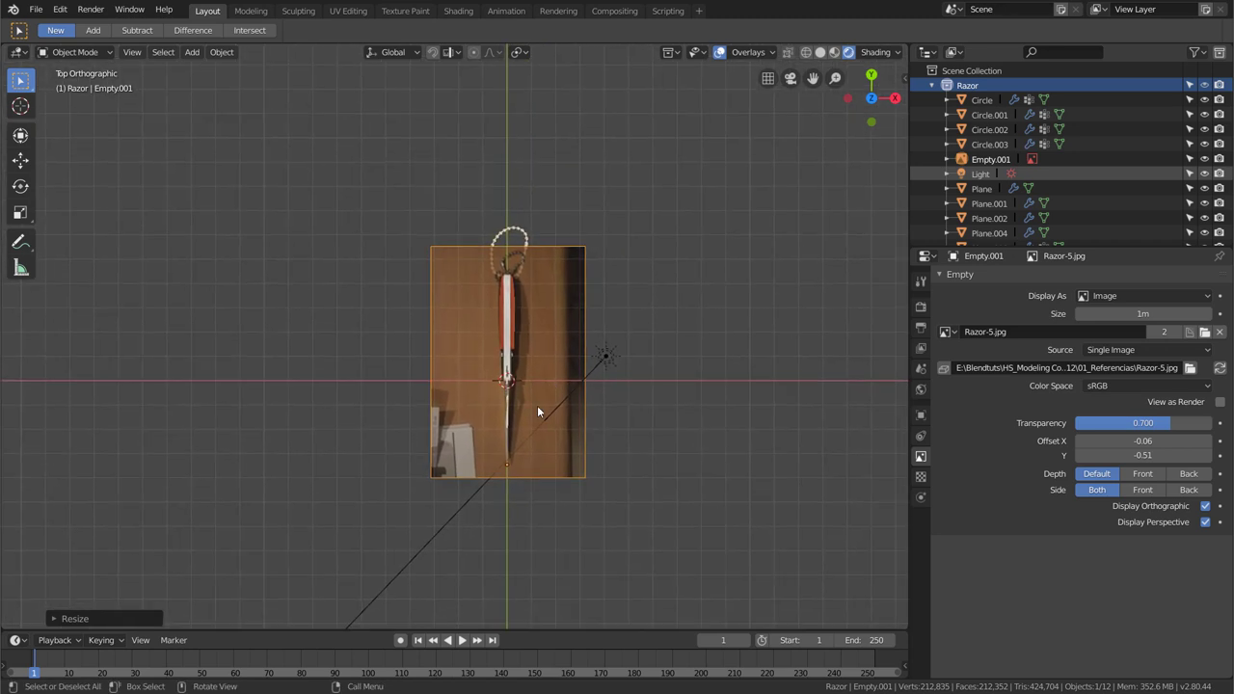
scroll(538, 412, "up", 4)
- Rotate the photo slightly and restore its transparency to 1.0
key("r")
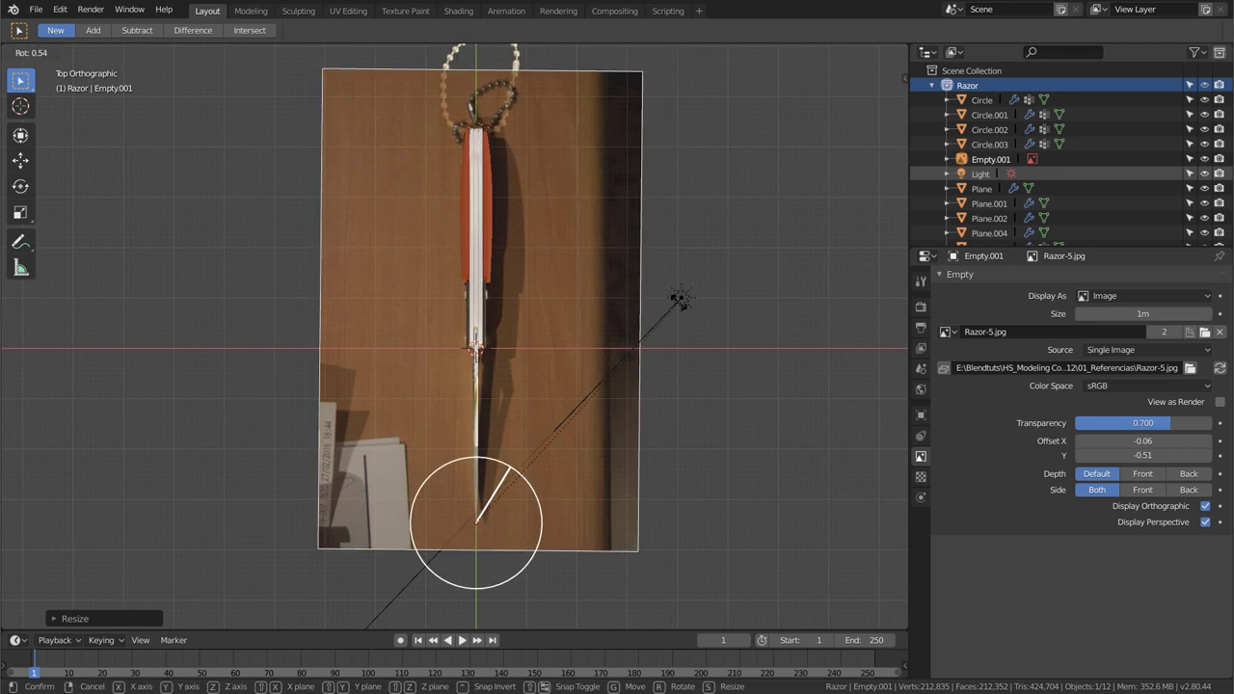
left_click(689, 320)
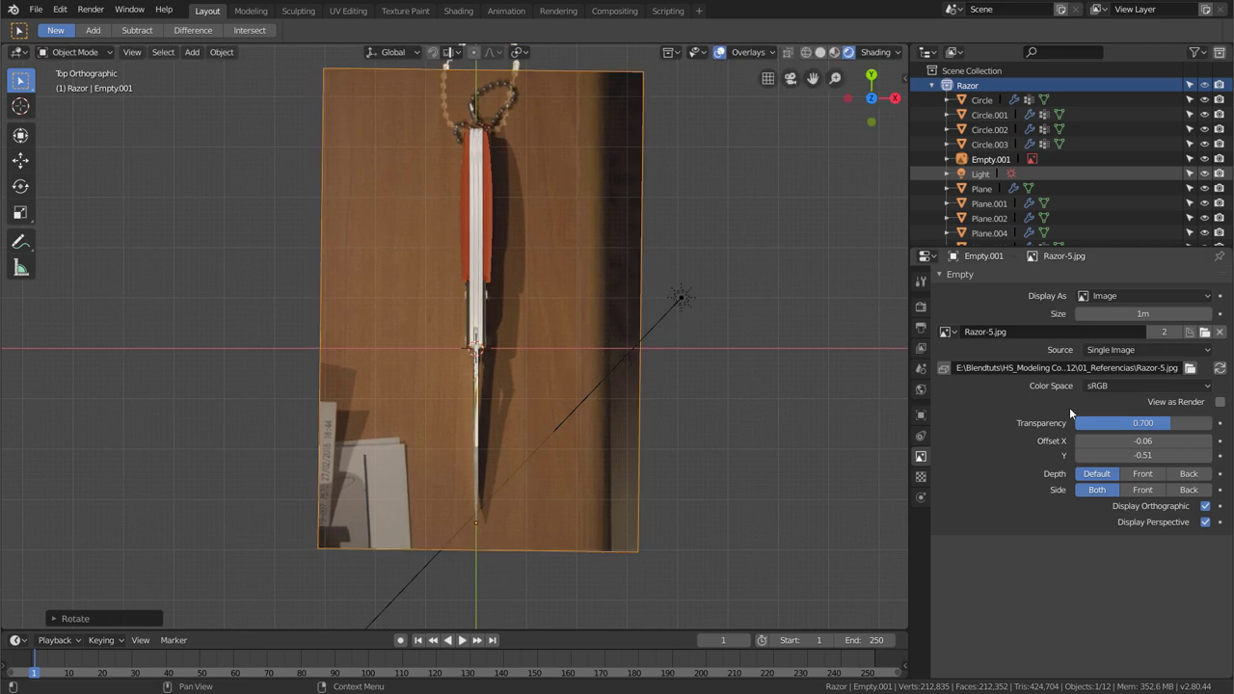
left_click_drag(1143, 422, 1212, 422)
- Lower the Razor-5.jpg photo beneath the knife along Z, then delete it
middle_click_drag(331, 506, 684, 395)
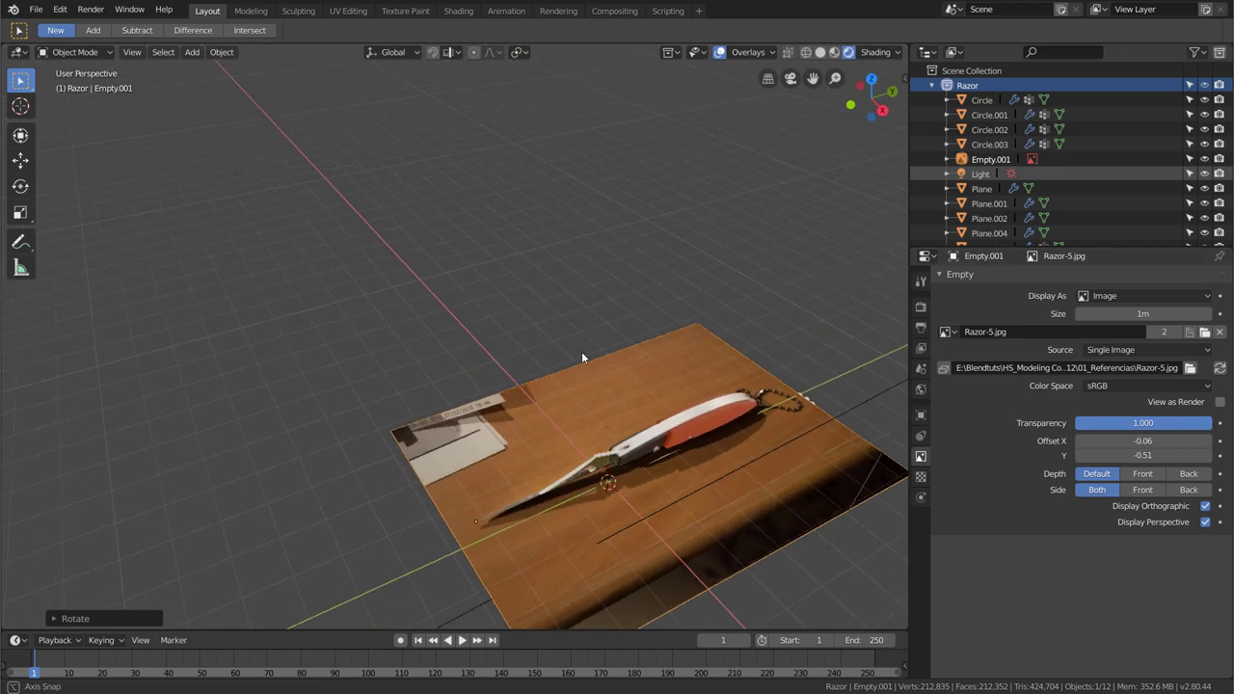
key("r")
key("z")
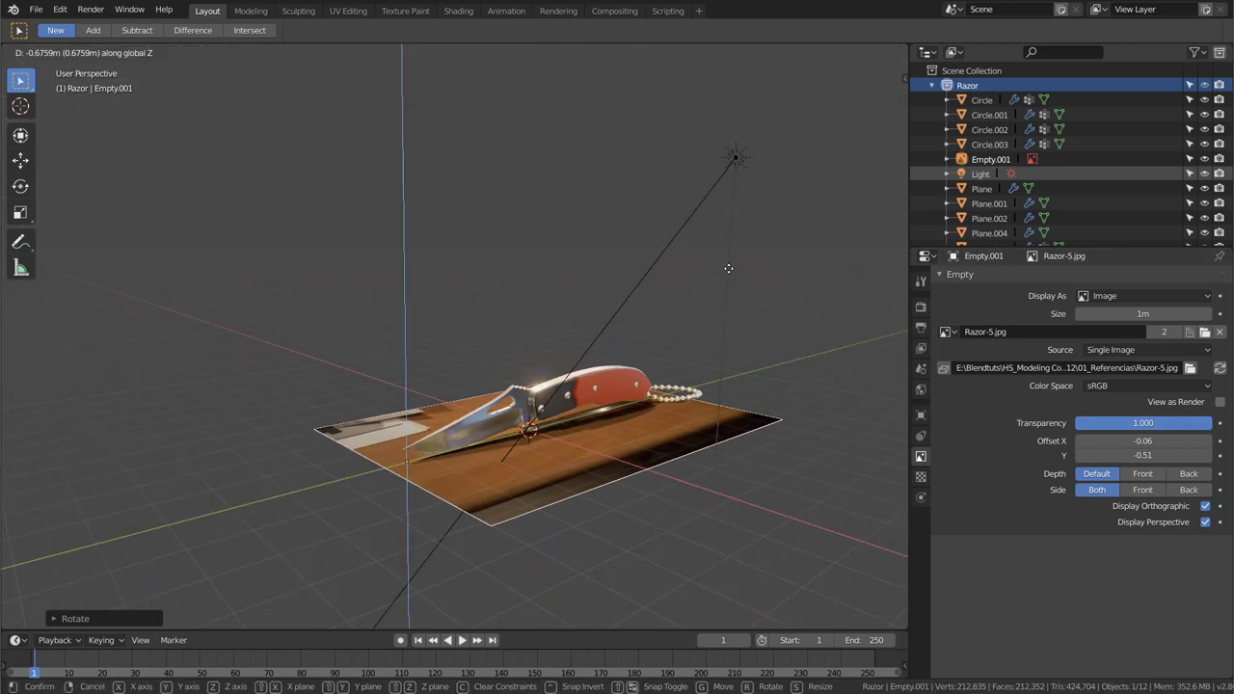
left_click(726, 286)
mouse_move(570, 302)
middle_mouse_down()
mouse_move(590, 353)
mouse_move(728, 340)
mouse_move(577, 332)
mouse_move(530, 336)
mouse_move(698, 341)
mouse_move(549, 343)
mouse_move(596, 363)
mouse_move(526, 353)
middle_mouse_up()
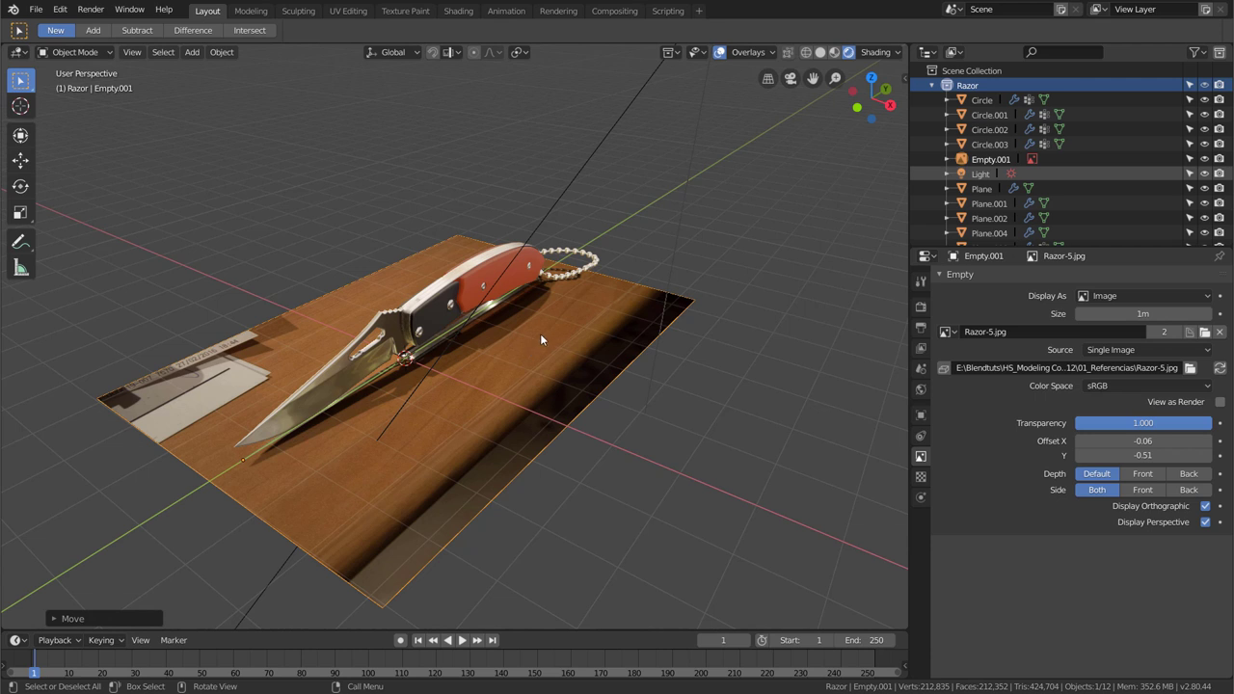
key("x")
left_click(540, 338)
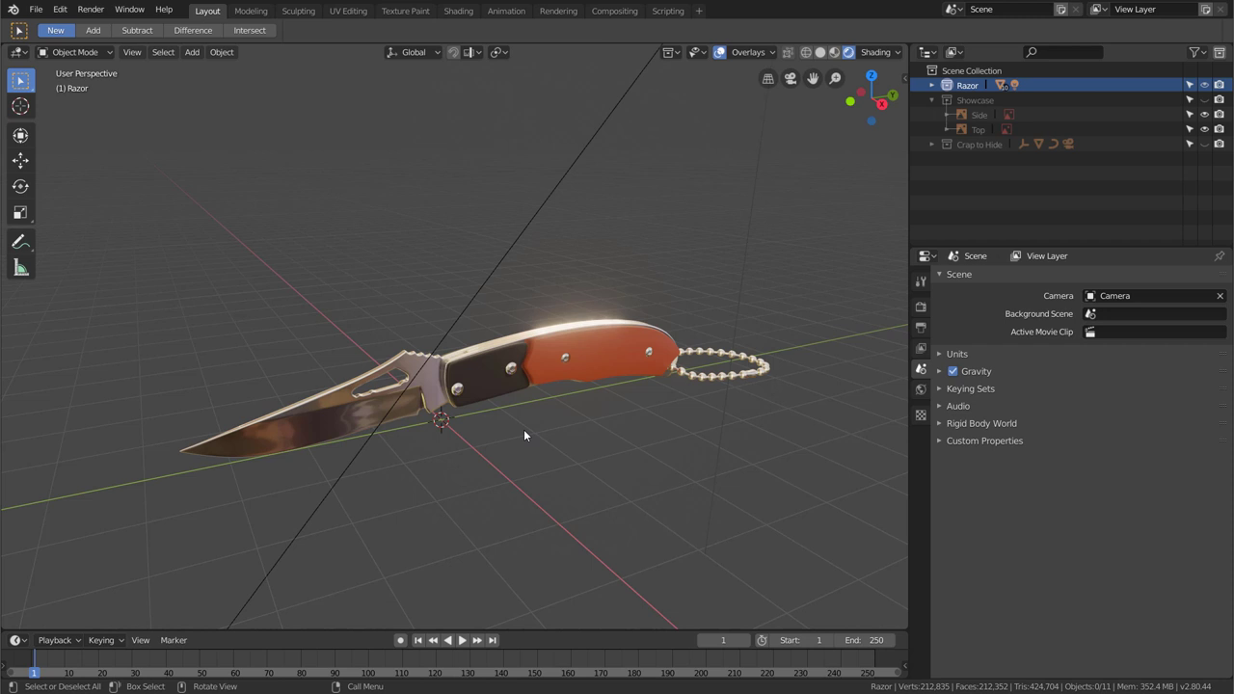
- Rename the Showcase collection to References
left_click(972, 100)
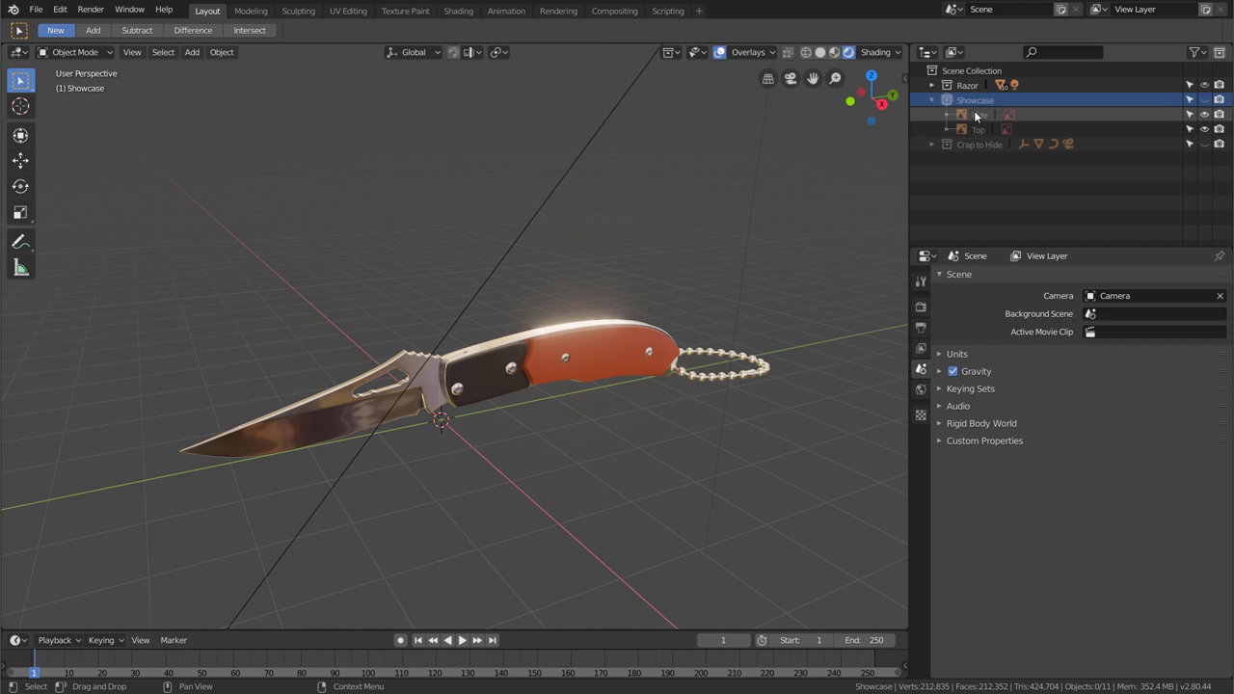
left_click(976, 118)
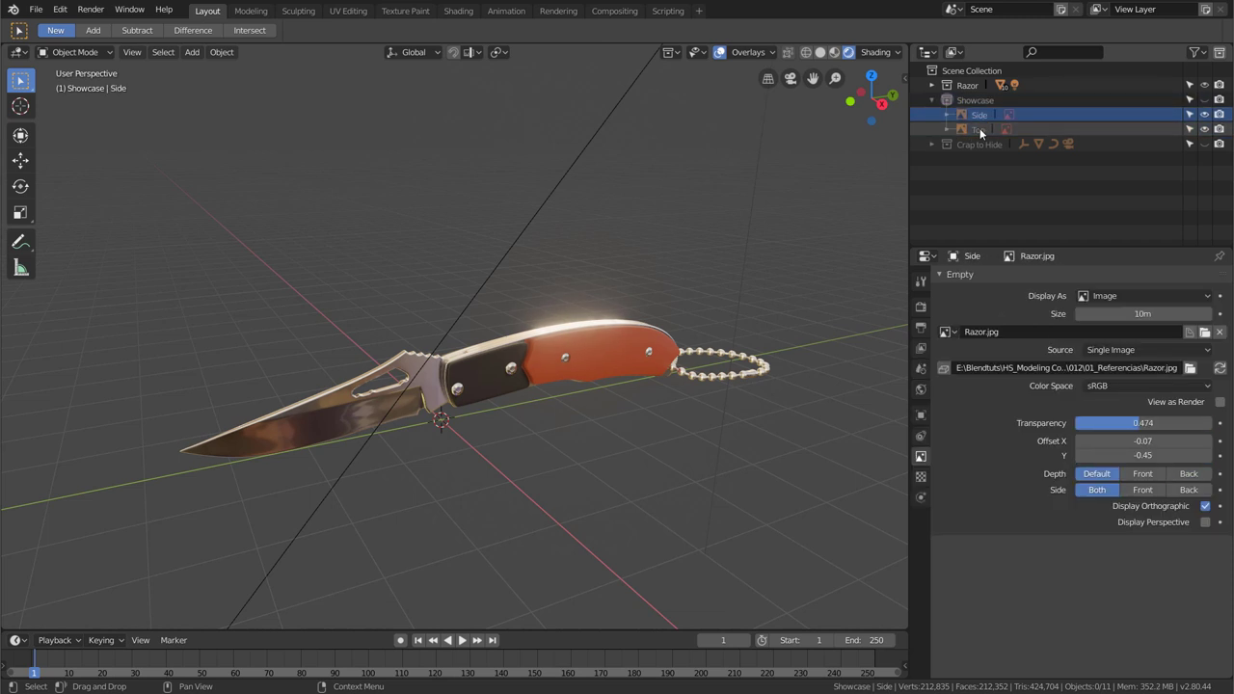
left_click(977, 101)
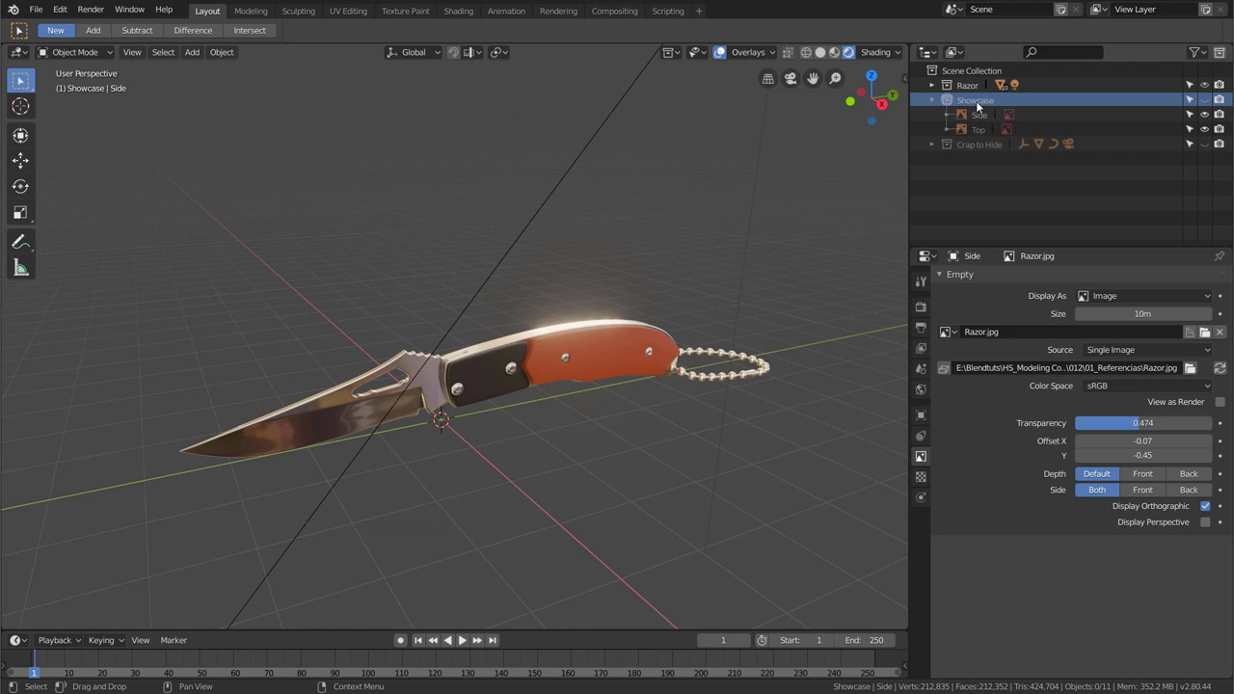
double_click(975, 100)
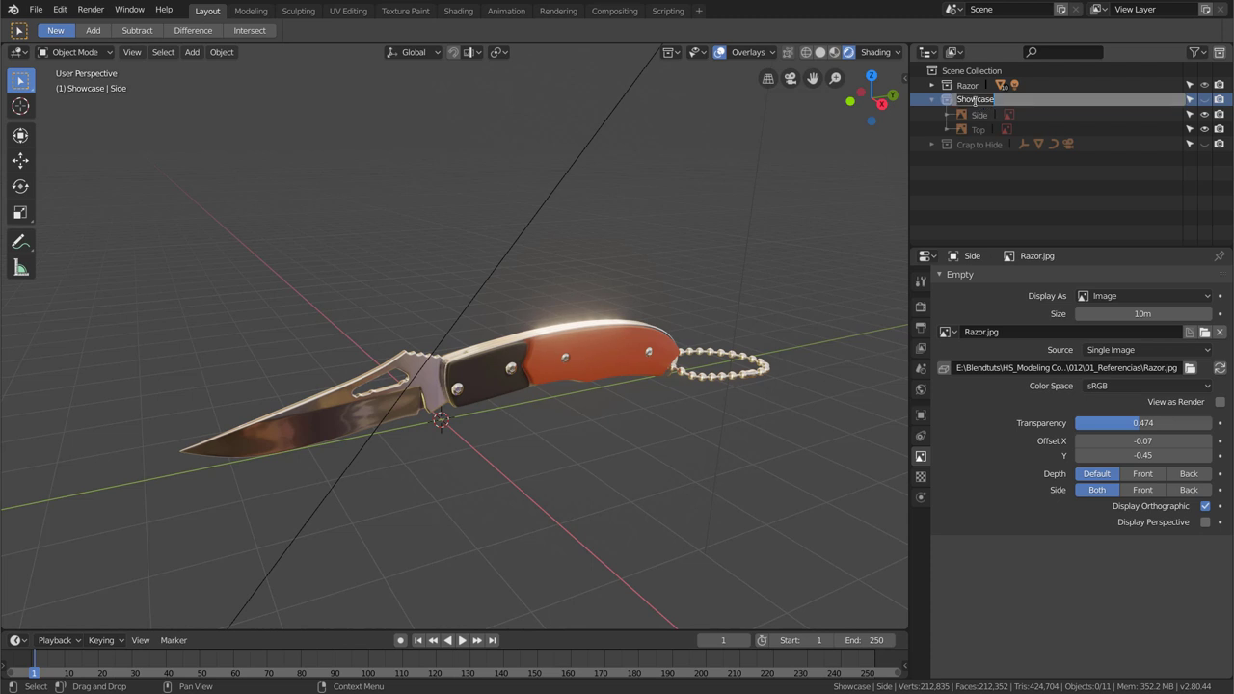
type("Reference")
type("s")
key("Return")
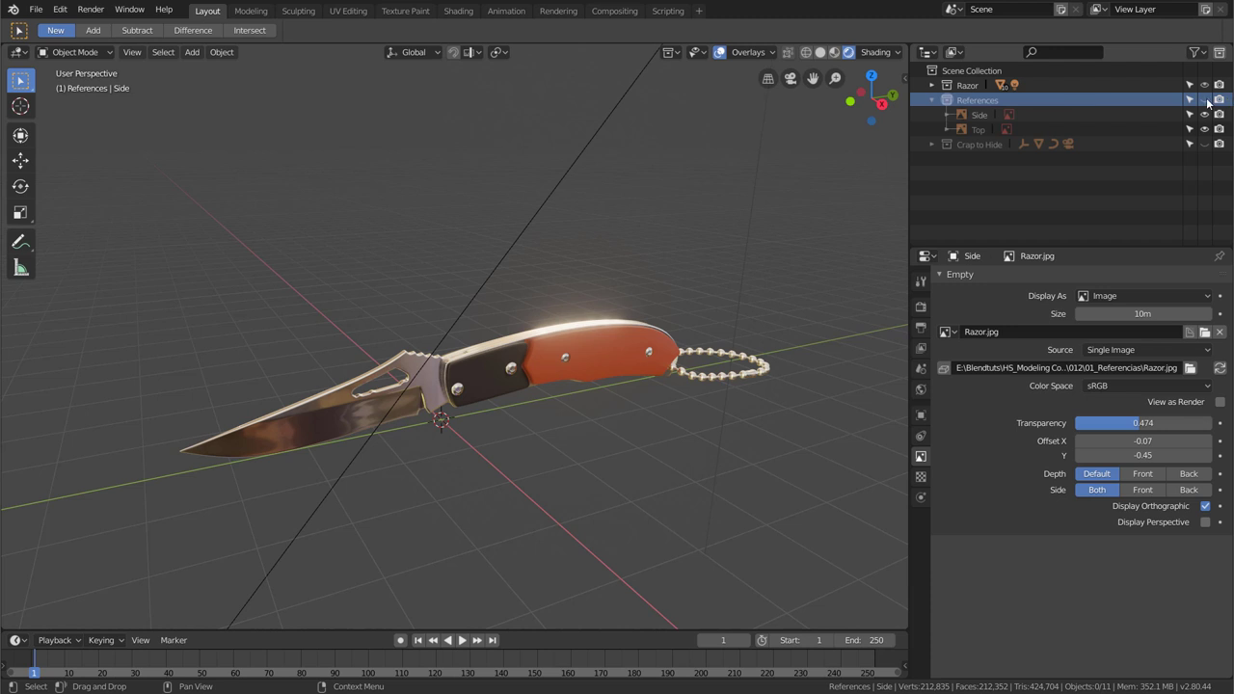
- Toggle the References collection and Side image visibility off and back on
left_click(1204, 100)
left_click(1205, 102)
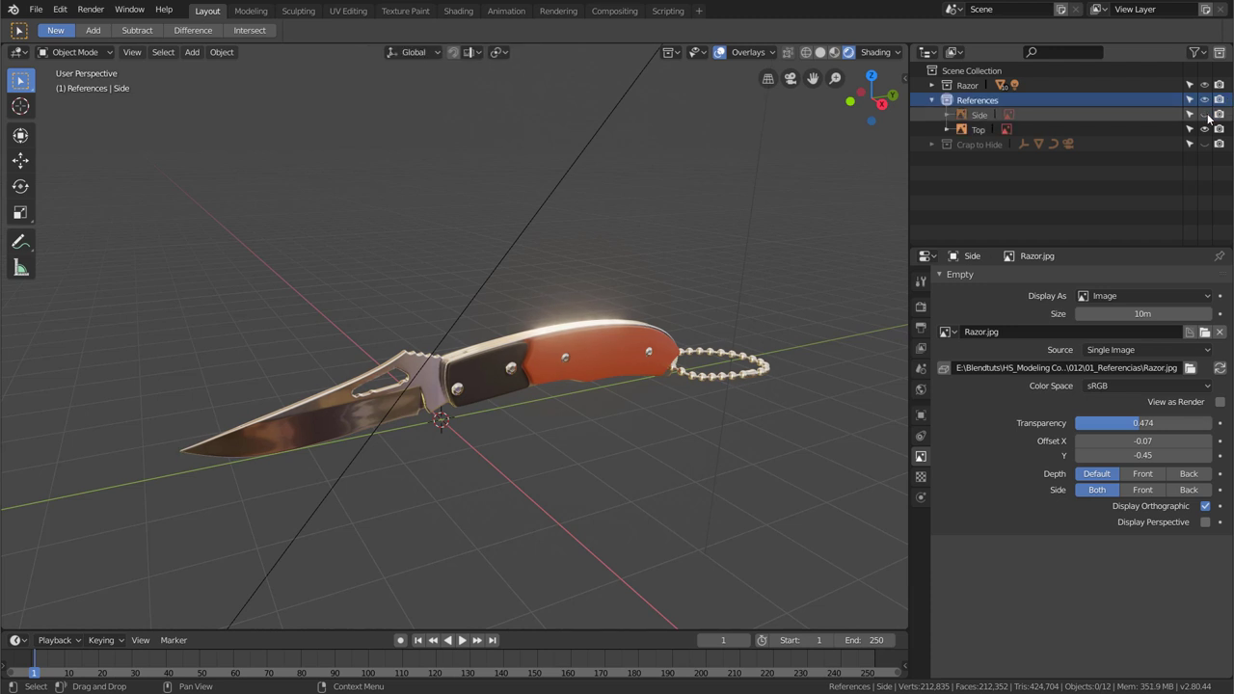
left_click(1204, 115)
left_click(1205, 114)
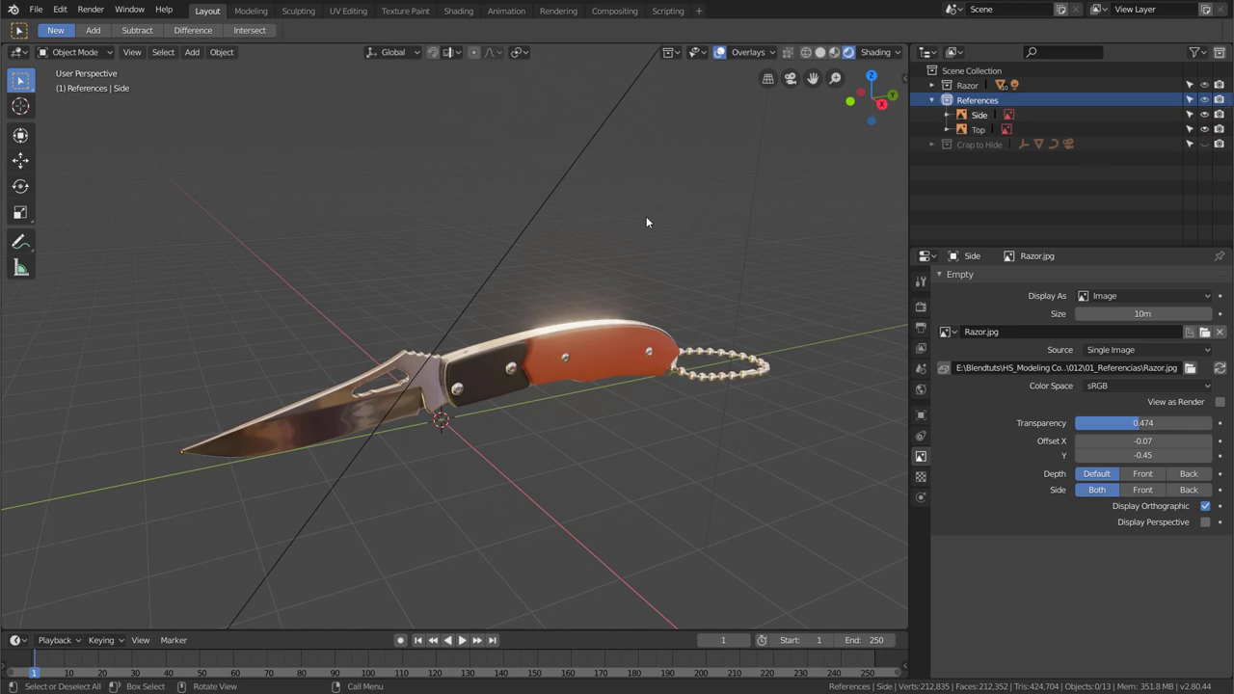
- Preview a render with F12, then frame the knife and photo in right-side view
key("F12")
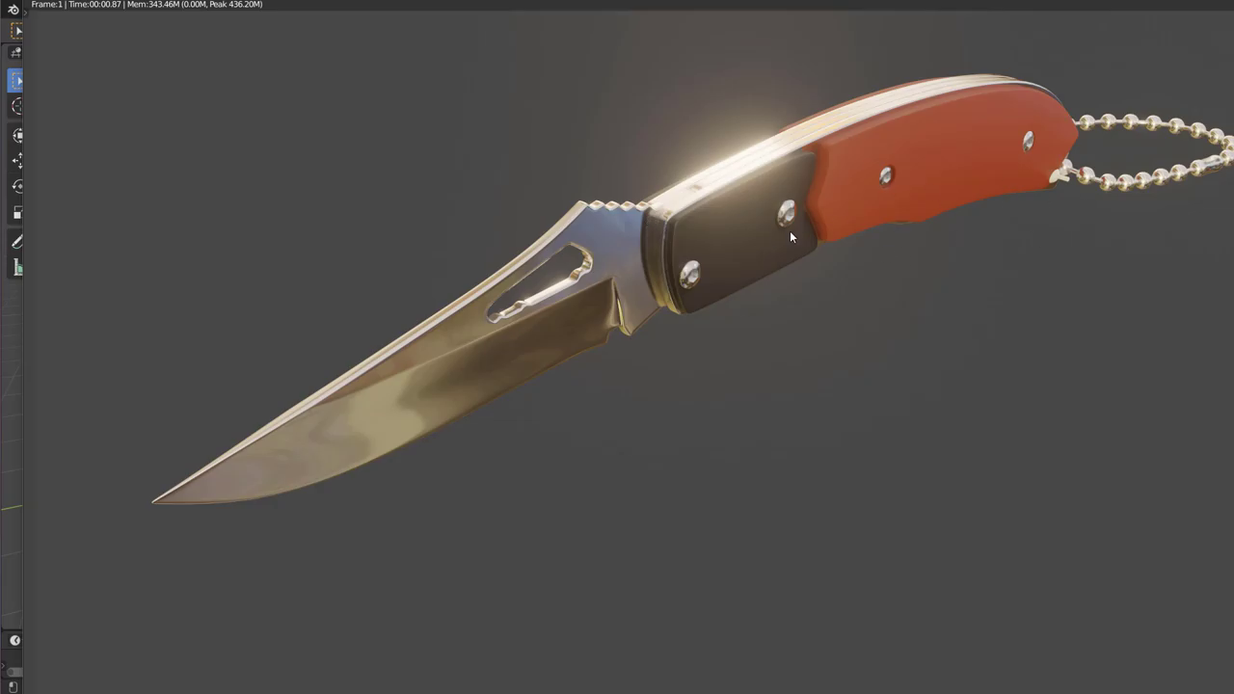
key("Escape")
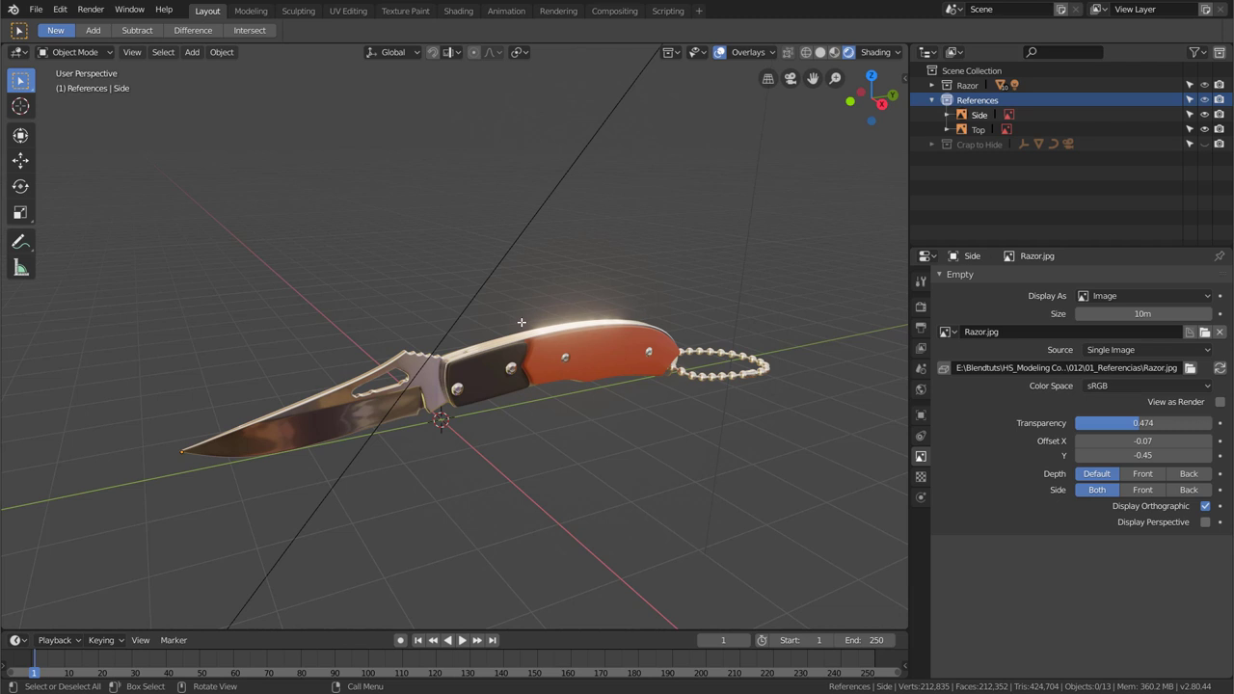
key("KP_3")
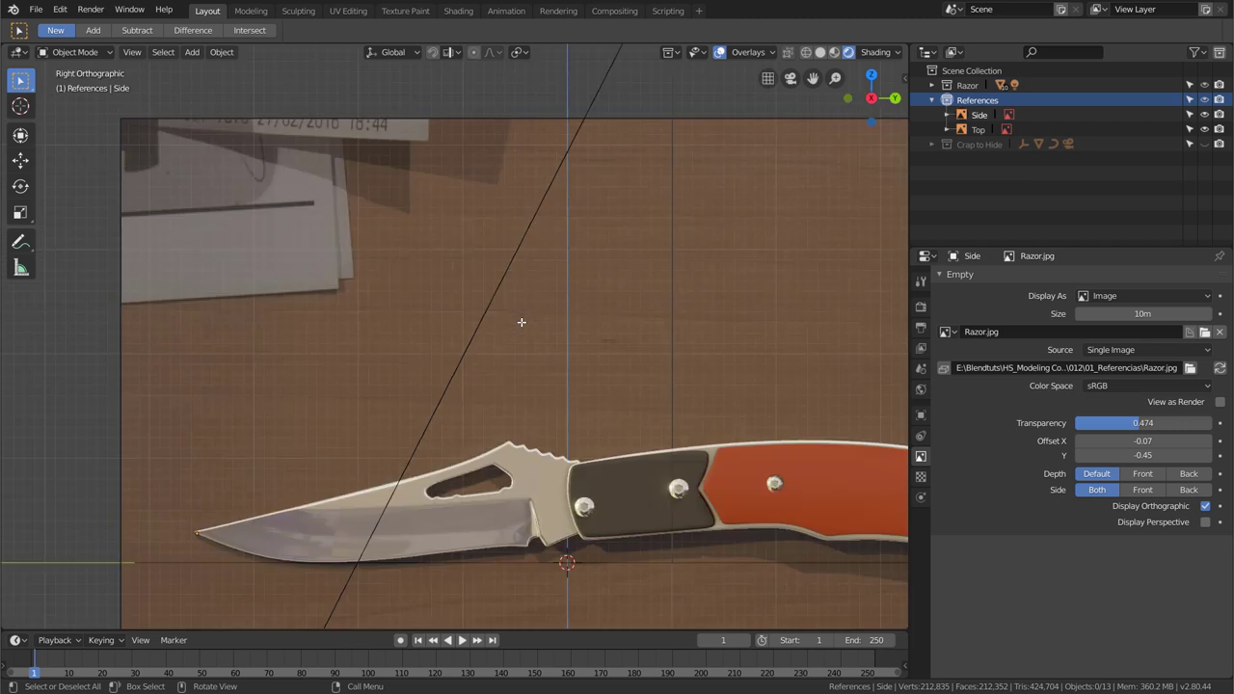
scroll(497, 327, "down", 2)
middle_click_drag(800, 455, 688, 431, "shift")
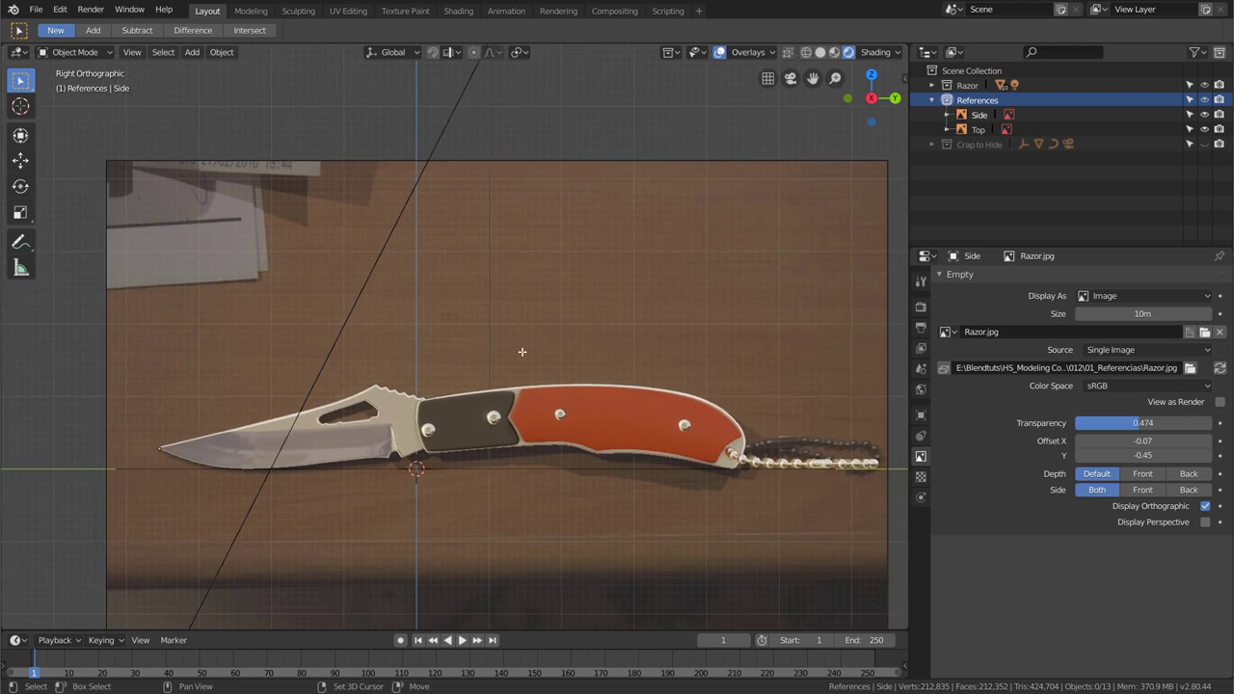
- Switch to wireframe shading and select the handle and blade meshes
key("z")
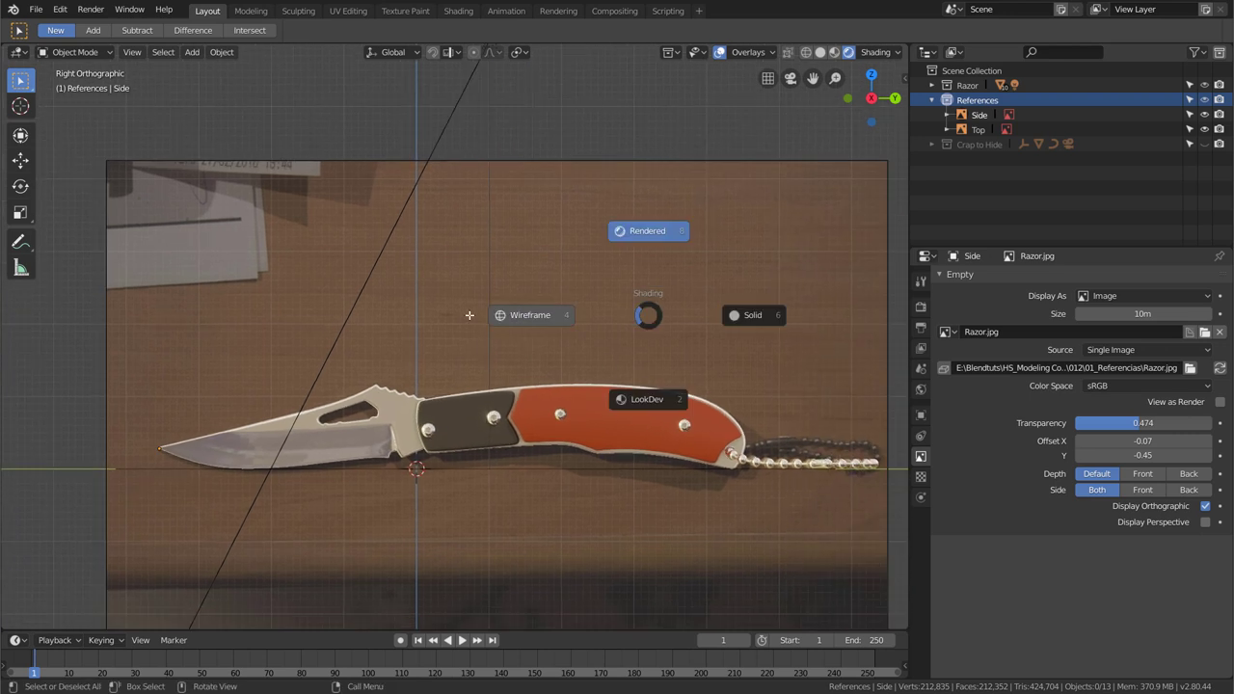
left_click(538, 317)
scroll(502, 404, "up", 2)
scroll(518, 398, "up", 5)
scroll(518, 398, "up", 2)
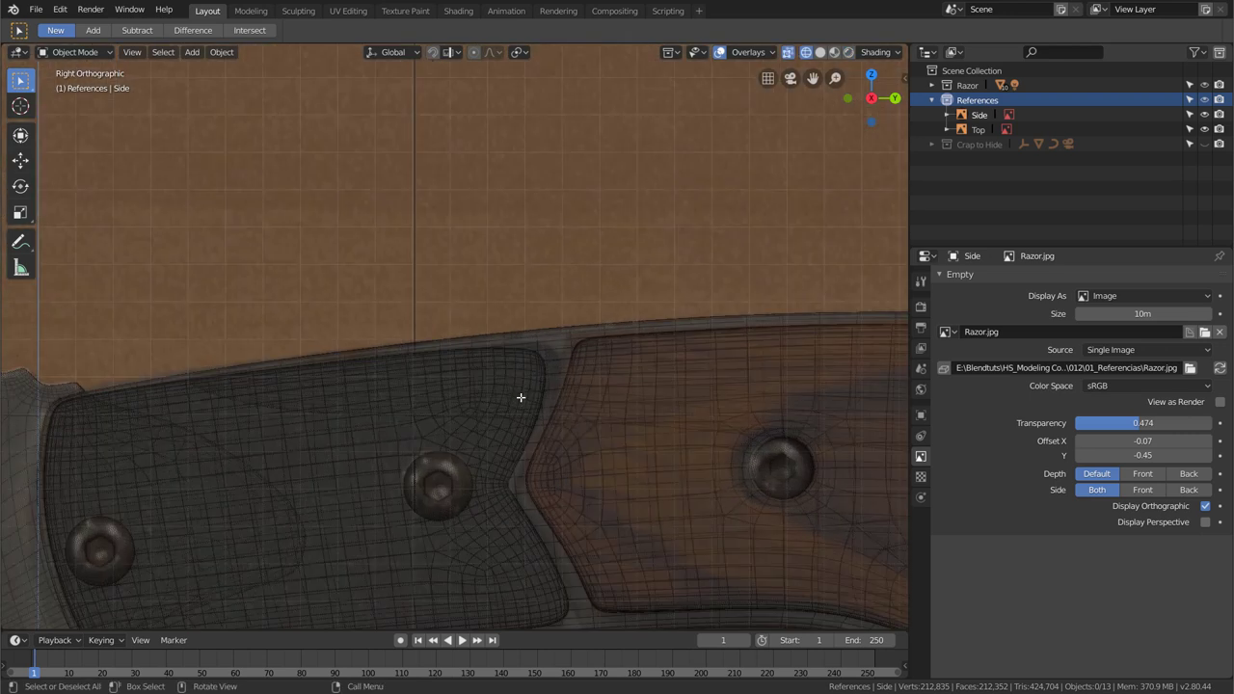
left_click(594, 361)
scroll(685, 378, "down", 5)
scroll(685, 378, "down", 2)
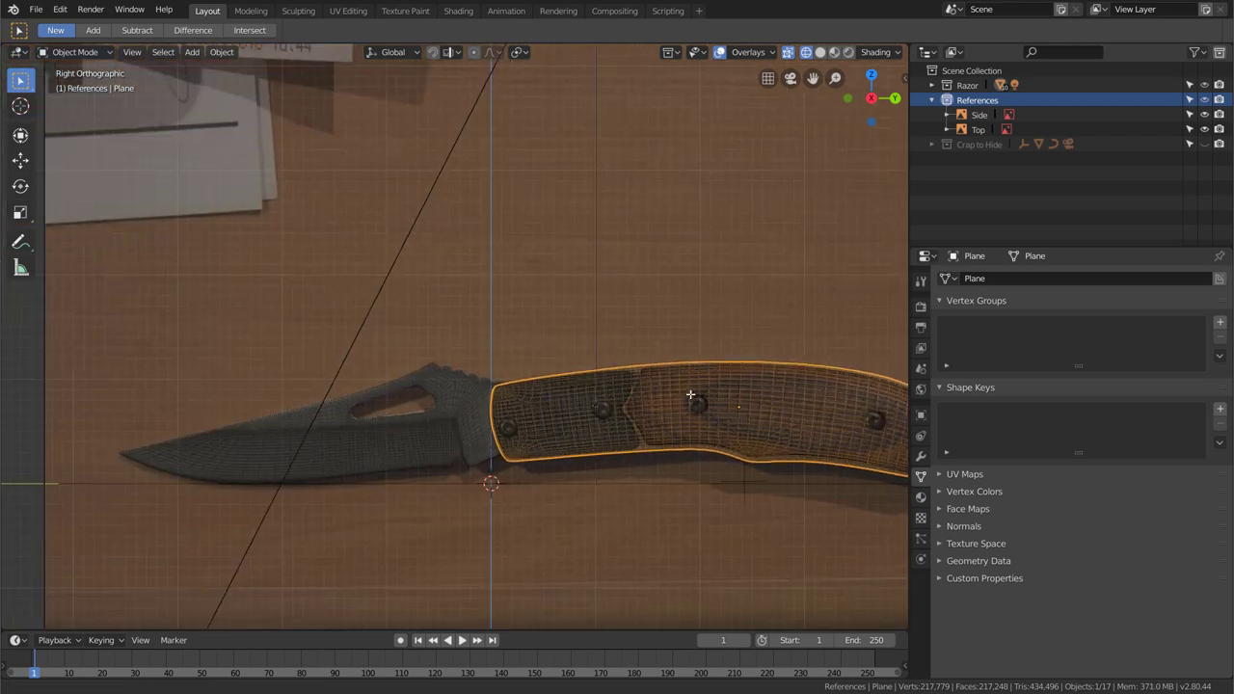
scroll(685, 378, "down", 3)
left_click(285, 383)
- Zoom around the wireframe knife to inspect it, then orbit to a perspective view
scroll(285, 383, "up", 5)
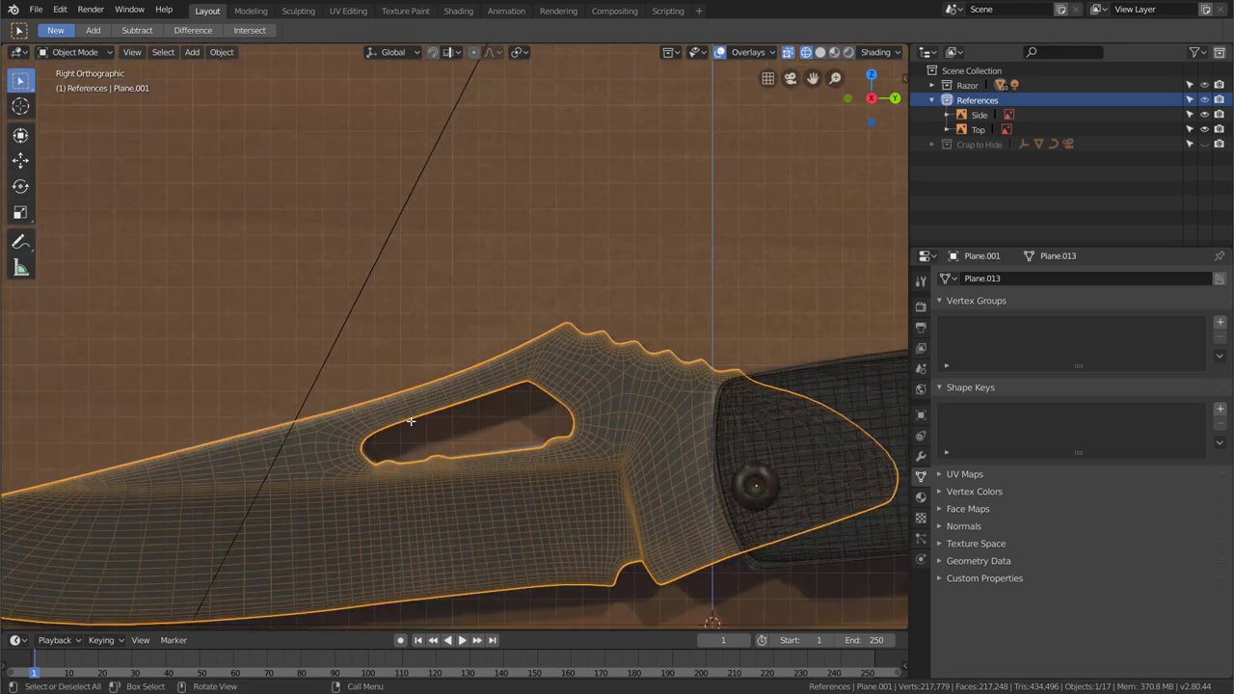
scroll(247, 473, "up", 4)
scroll(508, 385, "down", 3)
scroll(504, 392, "down", 3)
scroll(504, 392, "down", 2)
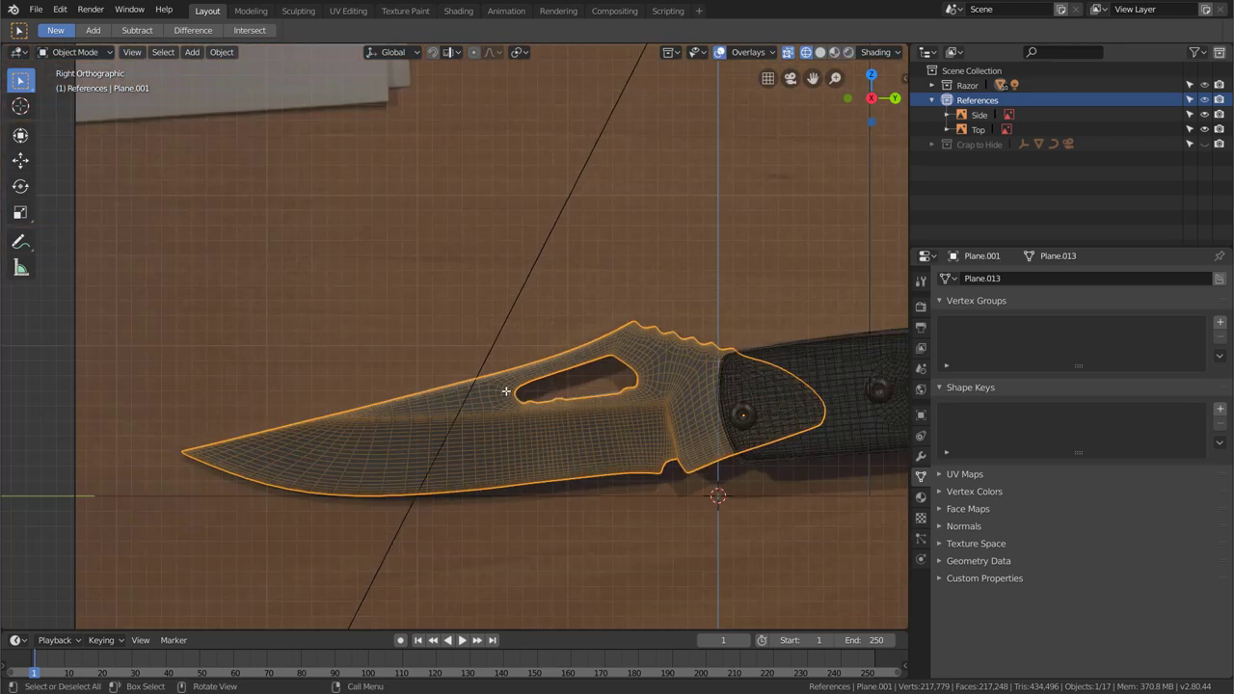
scroll(639, 386, "down", 2)
scroll(562, 417, "up", 2)
scroll(569, 422, "down", 3, "ctrl")
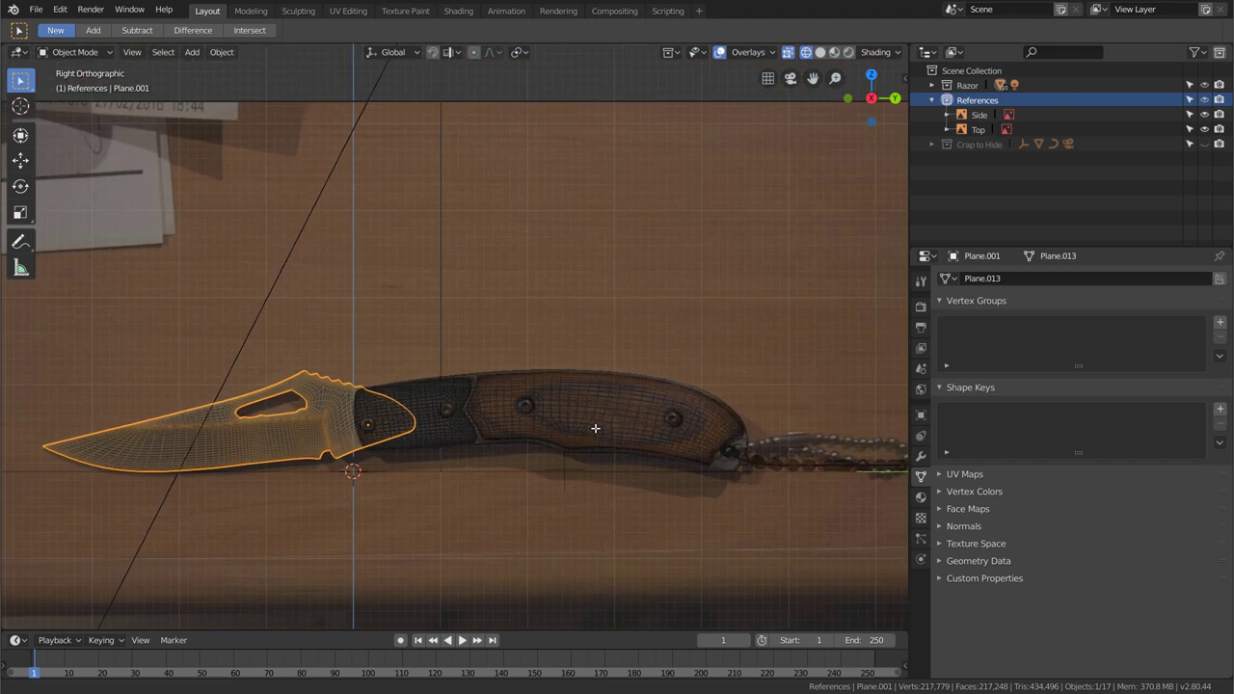
scroll(565, 432, "down", 1, "ctrl")
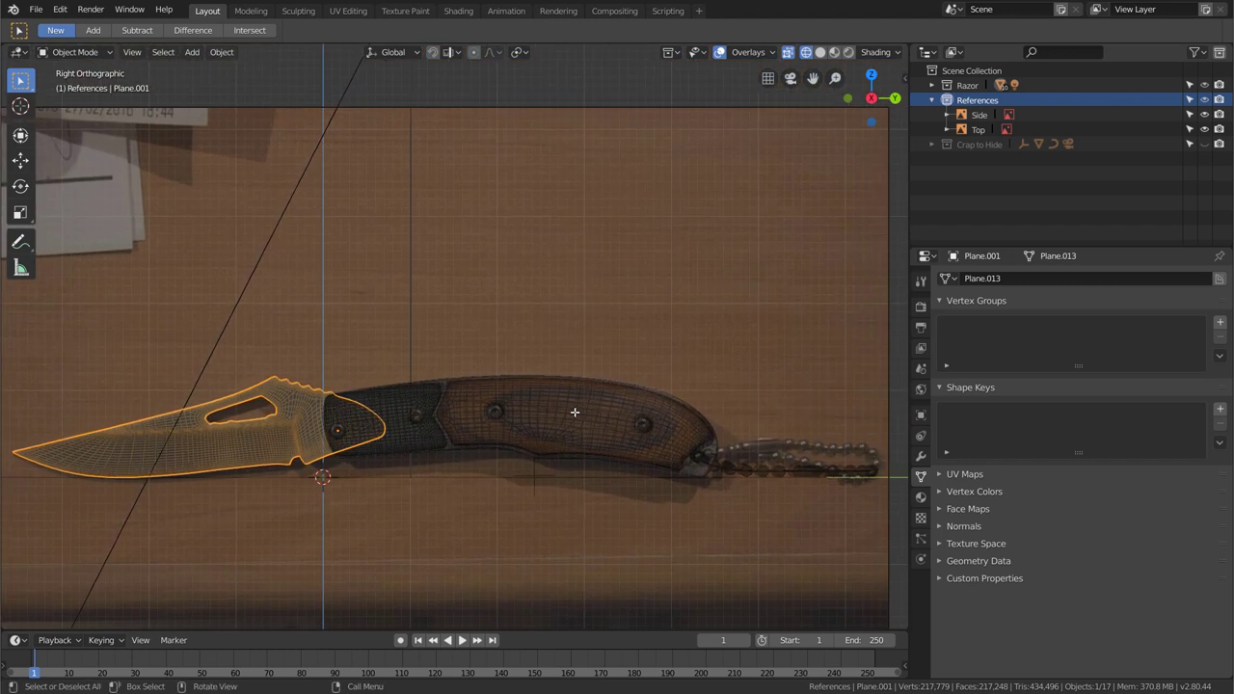
scroll(540, 411, "up", 2, "ctrl")
scroll(511, 411, "up", 1)
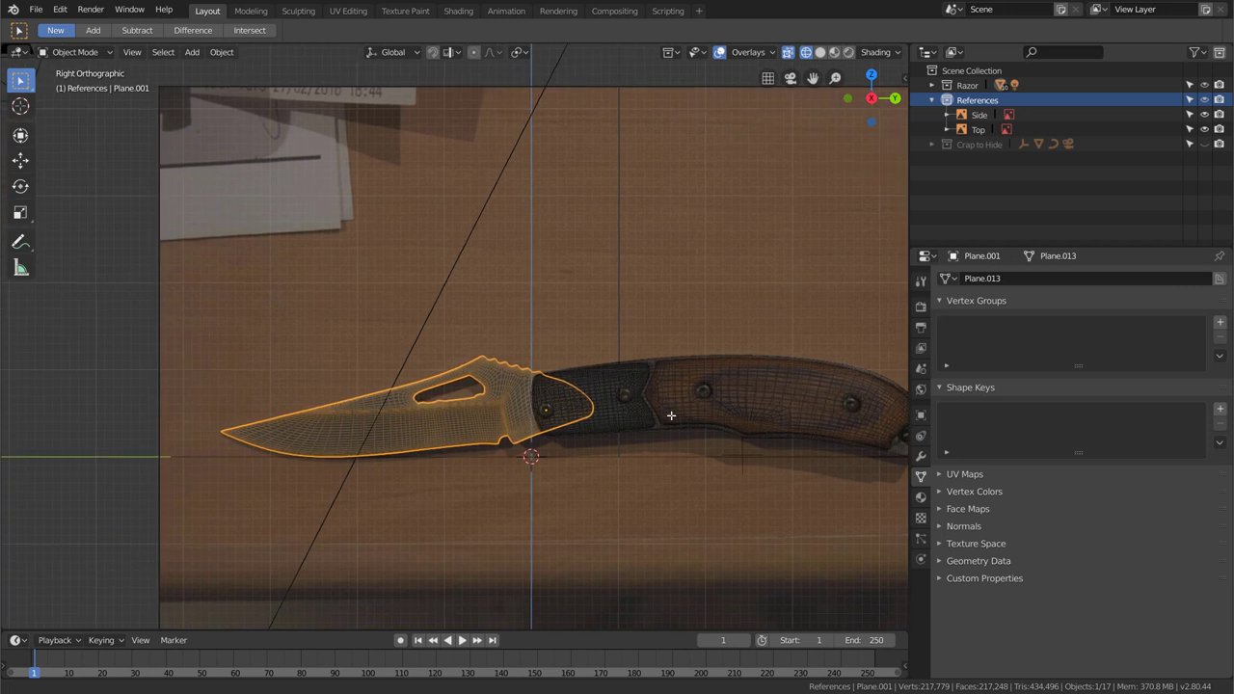
scroll(479, 412, "up", 1)
scroll(479, 412, "up", 2)
scroll(531, 397, "down", 4)
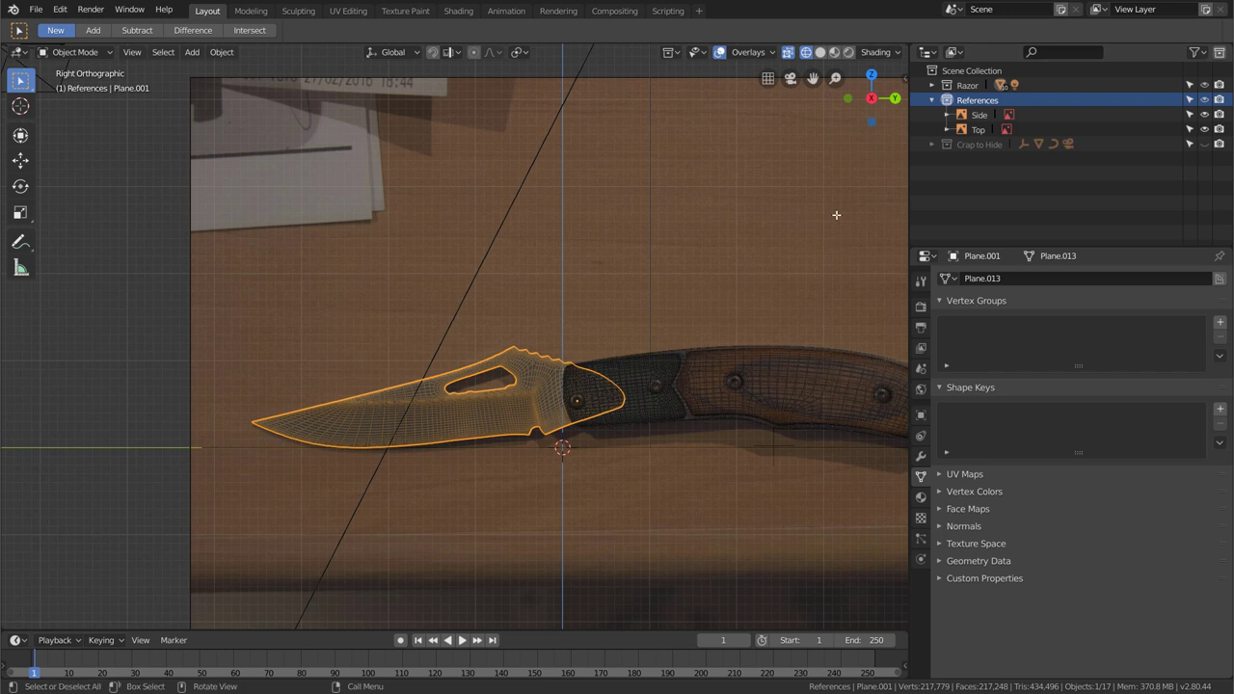
scroll(820, 353, "down", 2, "ctrl")
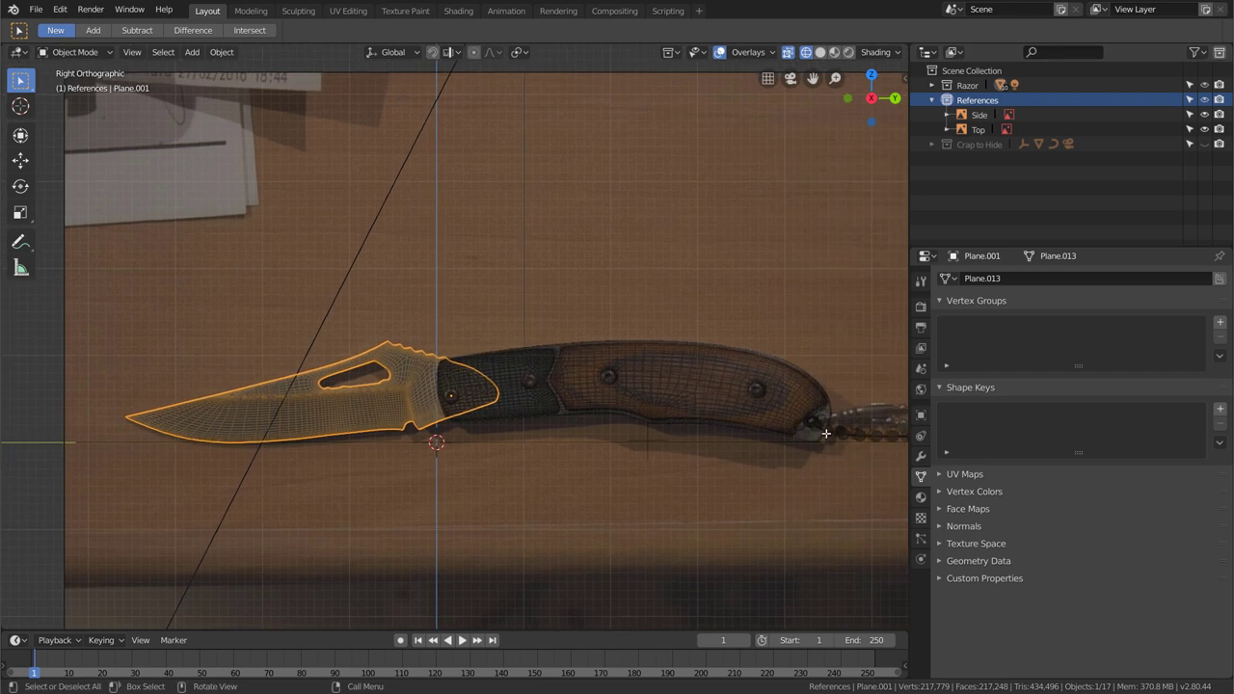
scroll(728, 442, "down", 1, "ctrl")
scroll(511, 425, "up", 1, "ctrl")
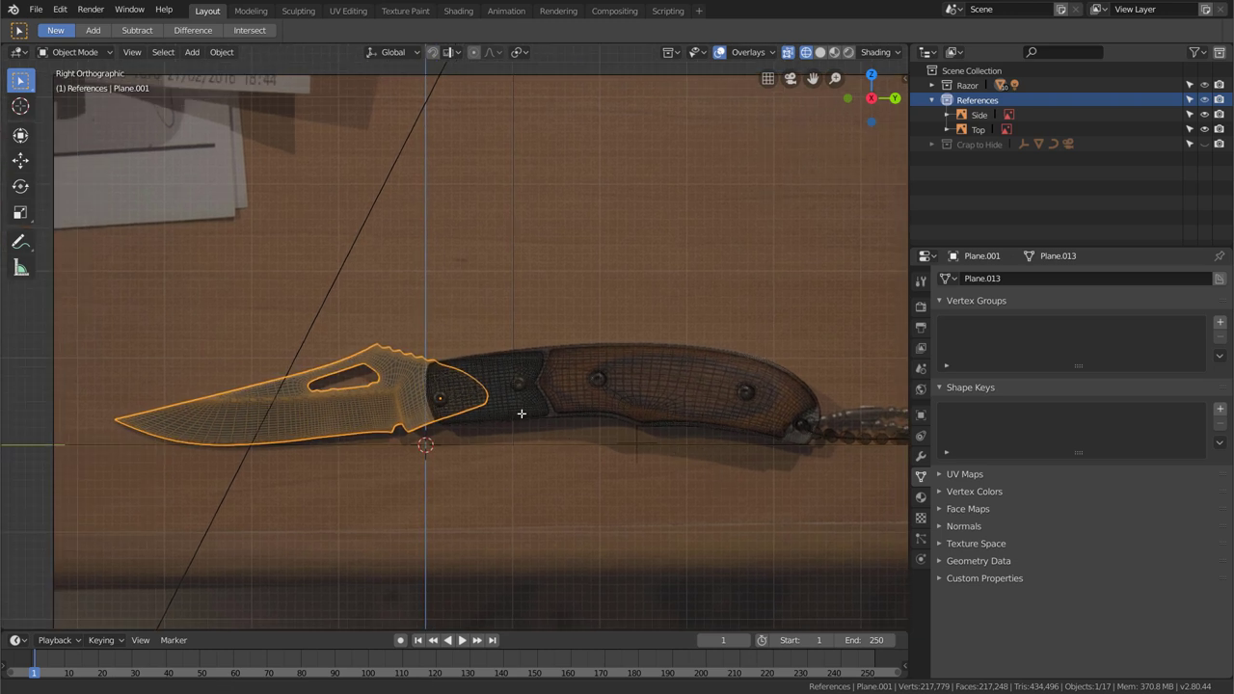
scroll(560, 368, "up", 1)
scroll(559, 367, "up", 2)
scroll(558, 366, "up", 1)
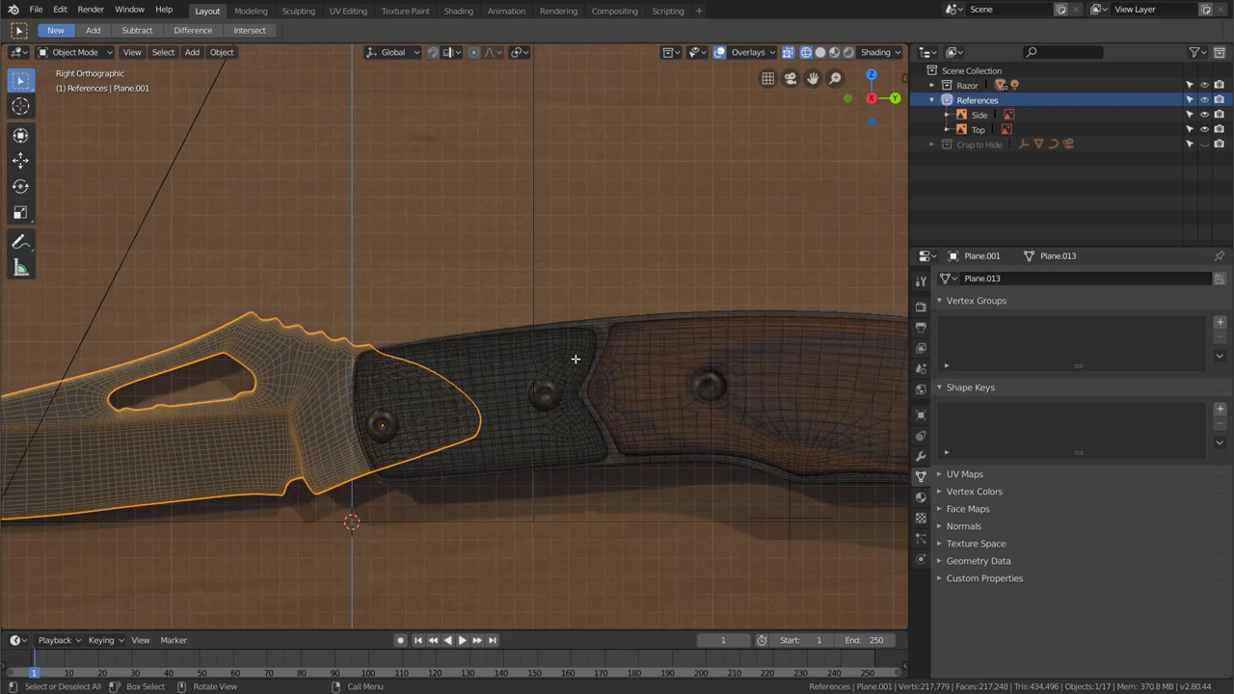
middle_click_drag(542, 312, 481, 333)
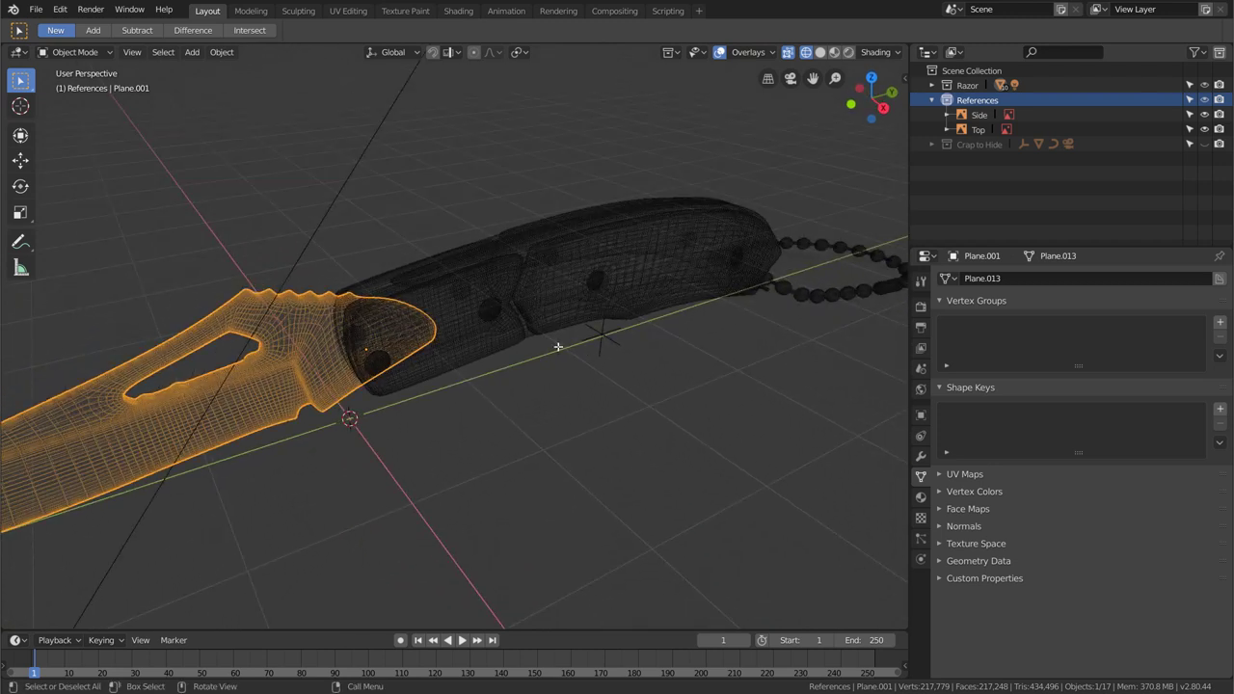
- Switch back to solid shading and select the front handle panel
key("shift+z")
left_click(485, 314)
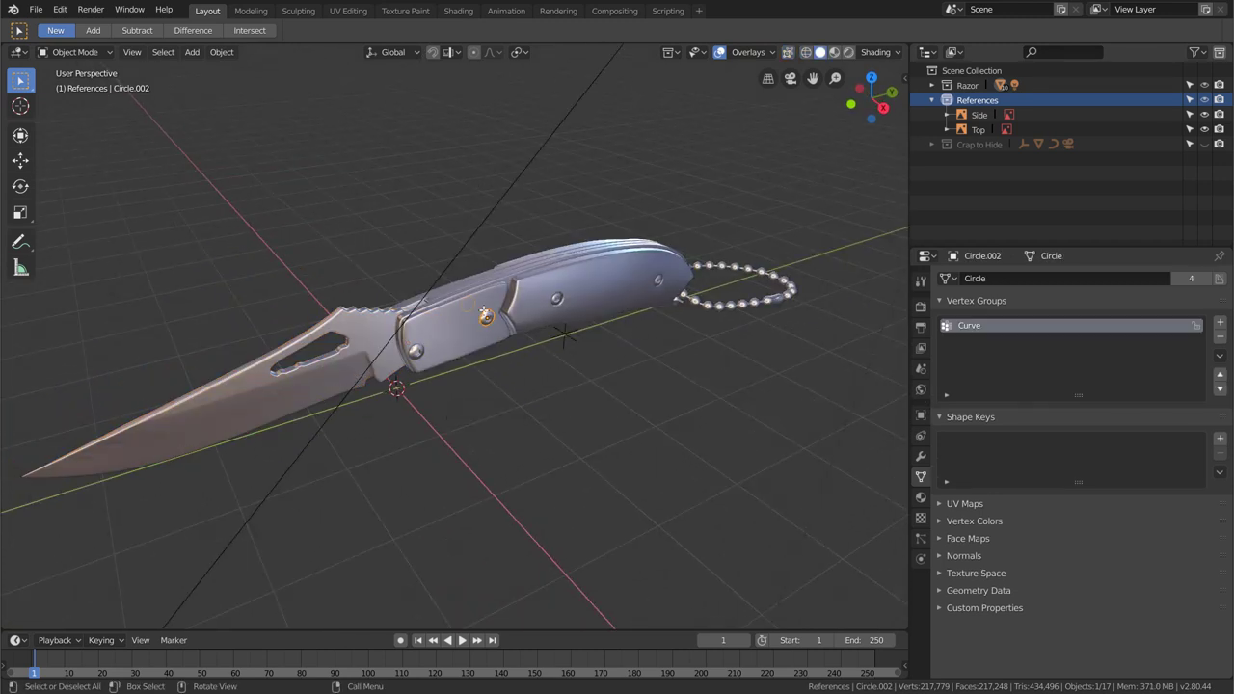
left_click(485, 312)
middle_click_drag(504, 298, 489, 298)
scroll(491, 298, "up", 3)
scroll(502, 304, "up", 1)
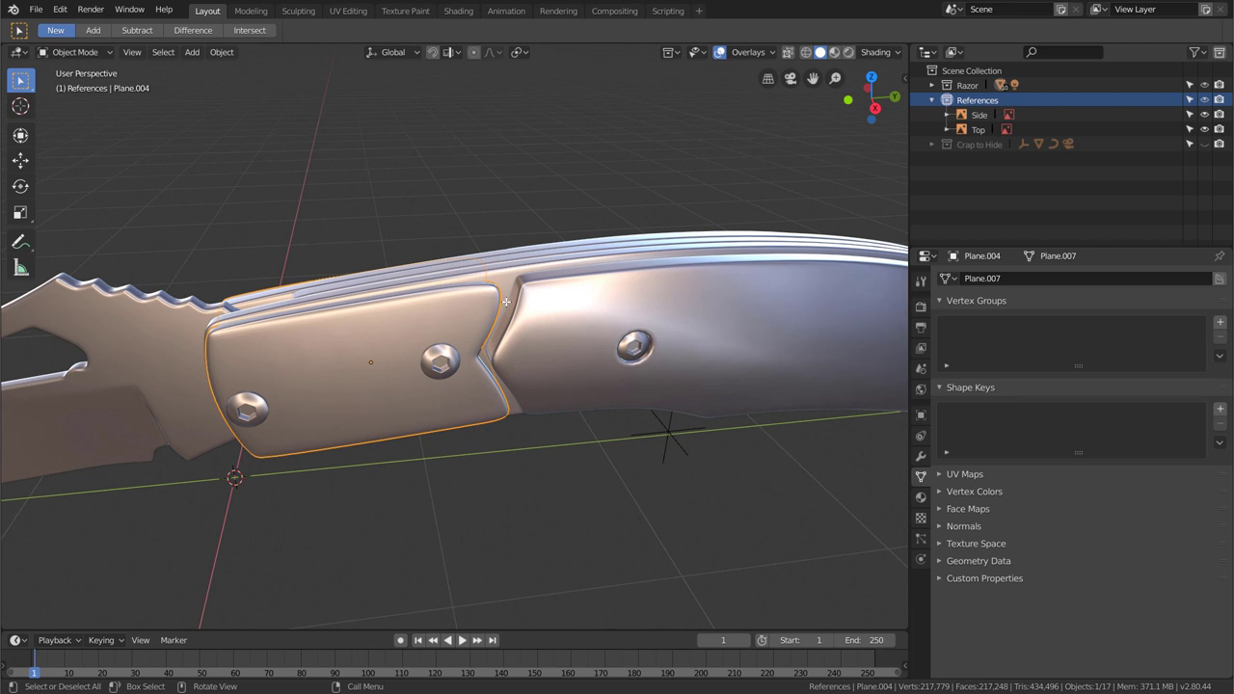
- In right view, add the Side reference image to the selection and isolate them in local view
key("KP_3")
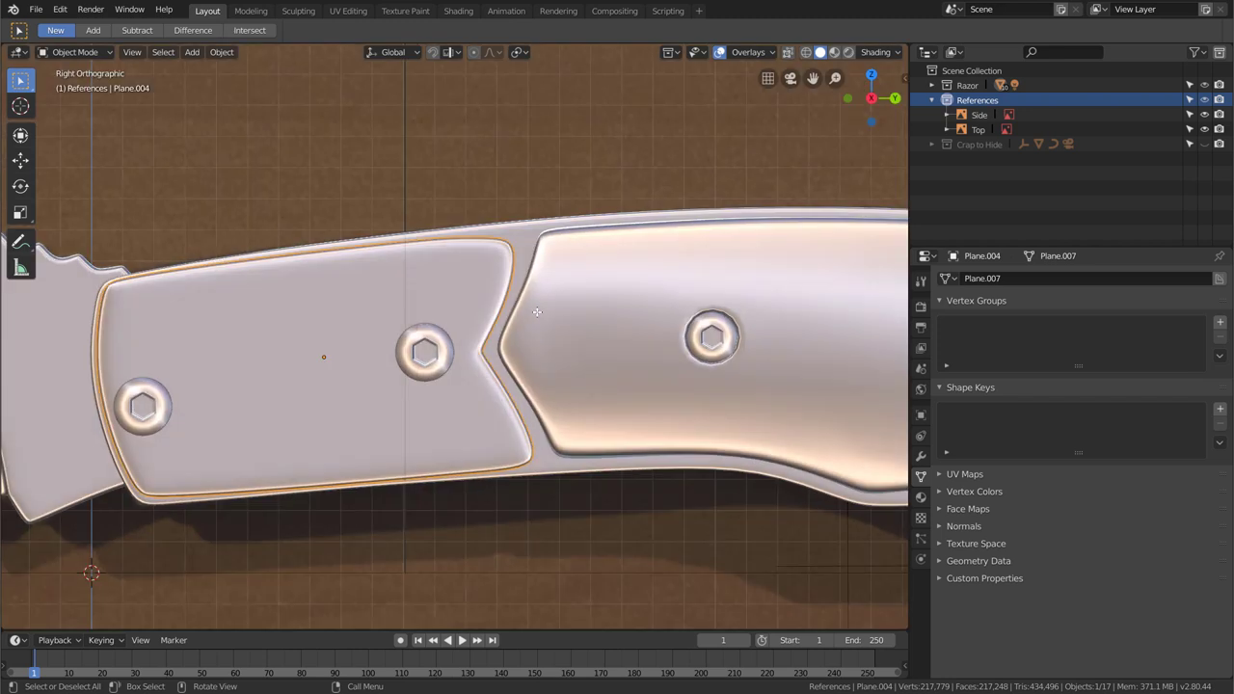
scroll(537, 314, "down", 1)
scroll(535, 323, "down", 5)
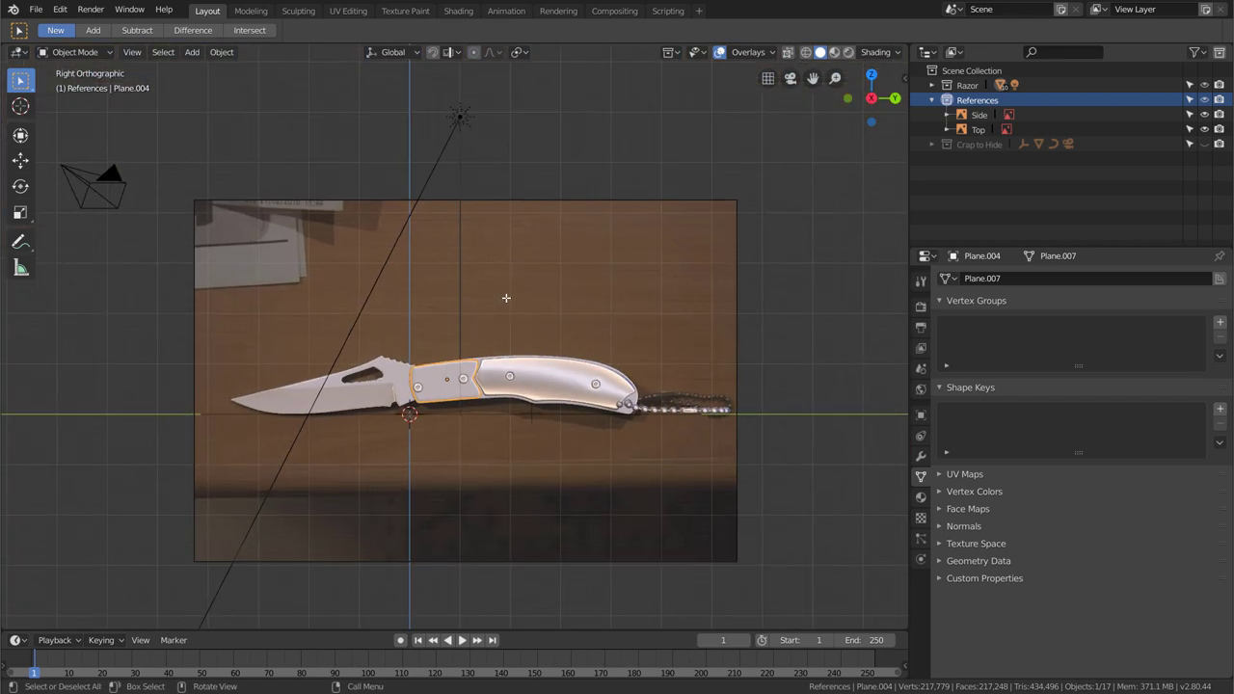
scroll(506, 313, "up", 3)
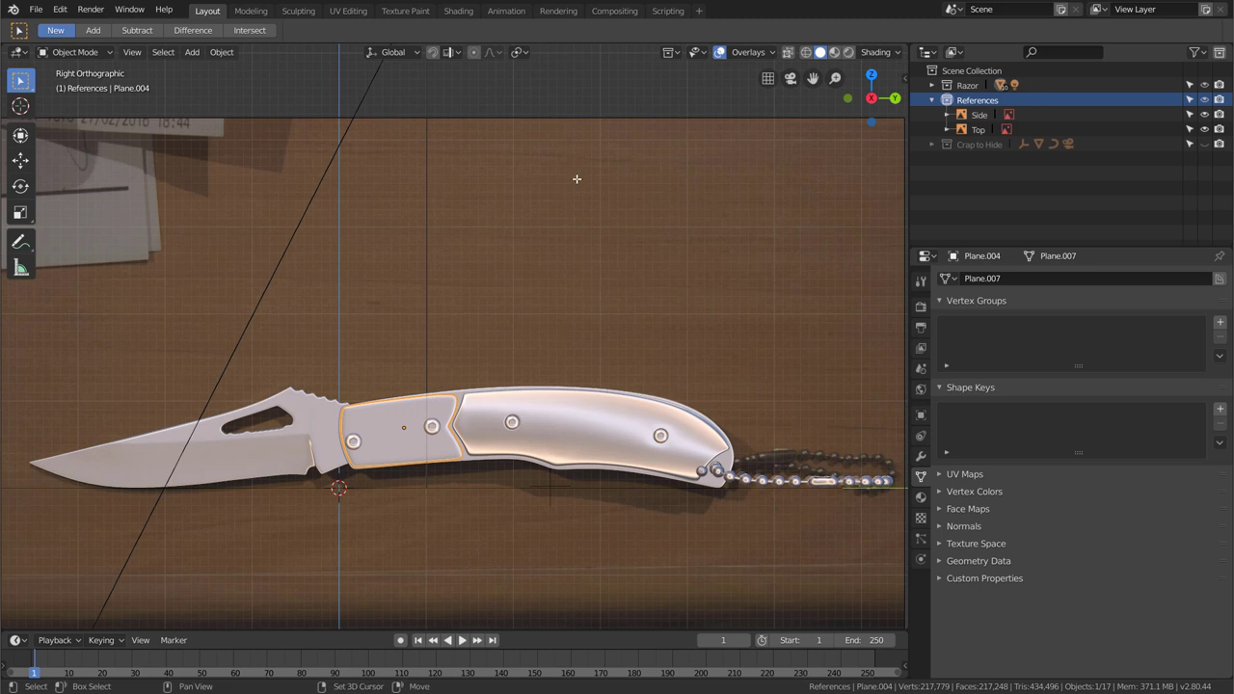
left_click(525, 121, "shift")
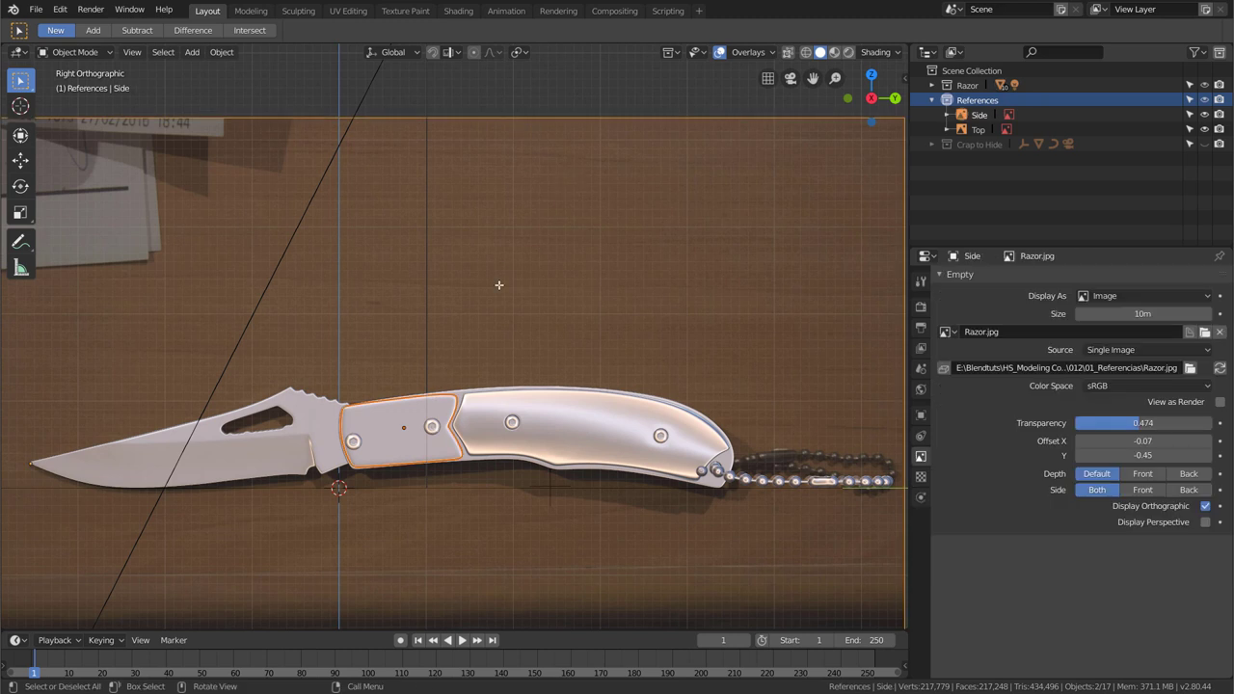
scroll(477, 359, "down", 1)
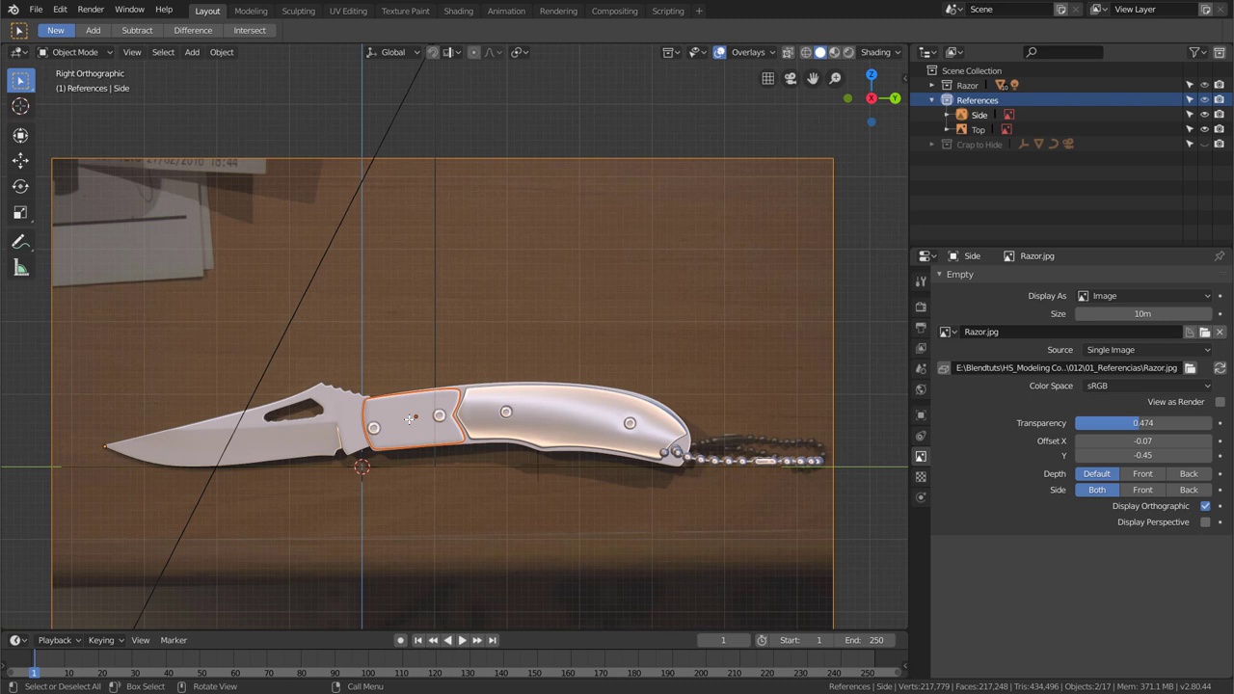
key("KP_Divide")
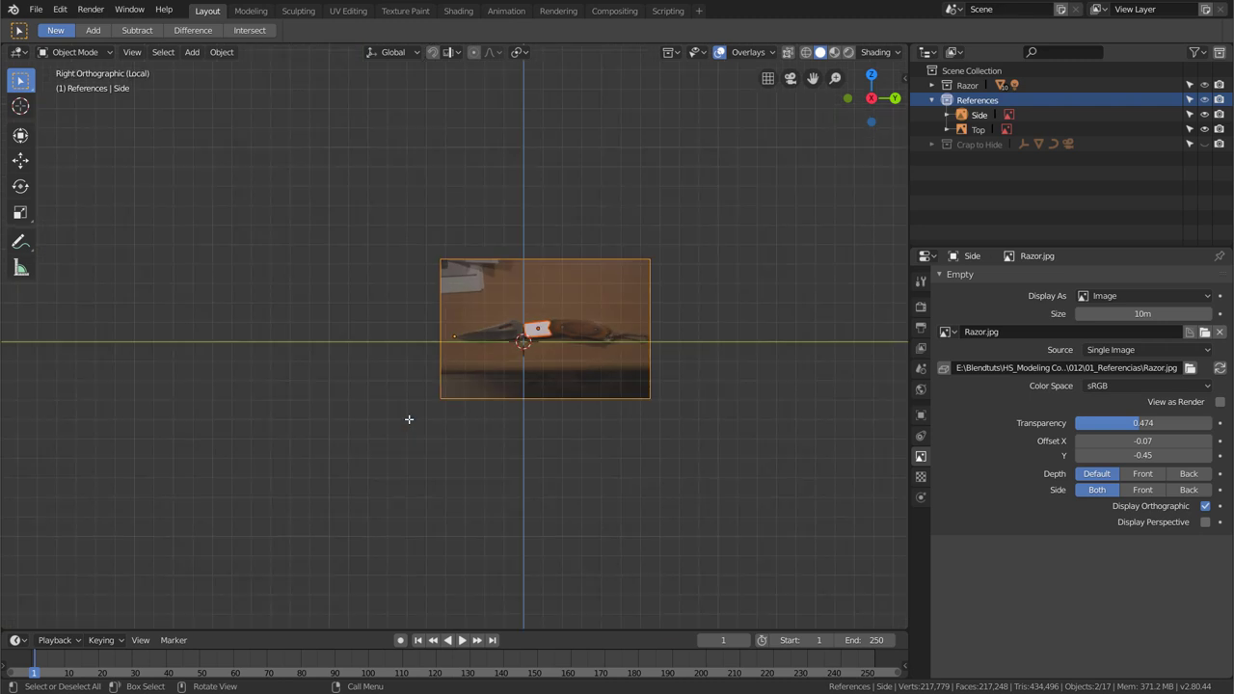
- Zoom in on the handle in Wireframe shading and open the Plane.004 handle plate in Edit Mode
scroll(541, 312, "up", 10)
scroll(541, 313, "up", 2)
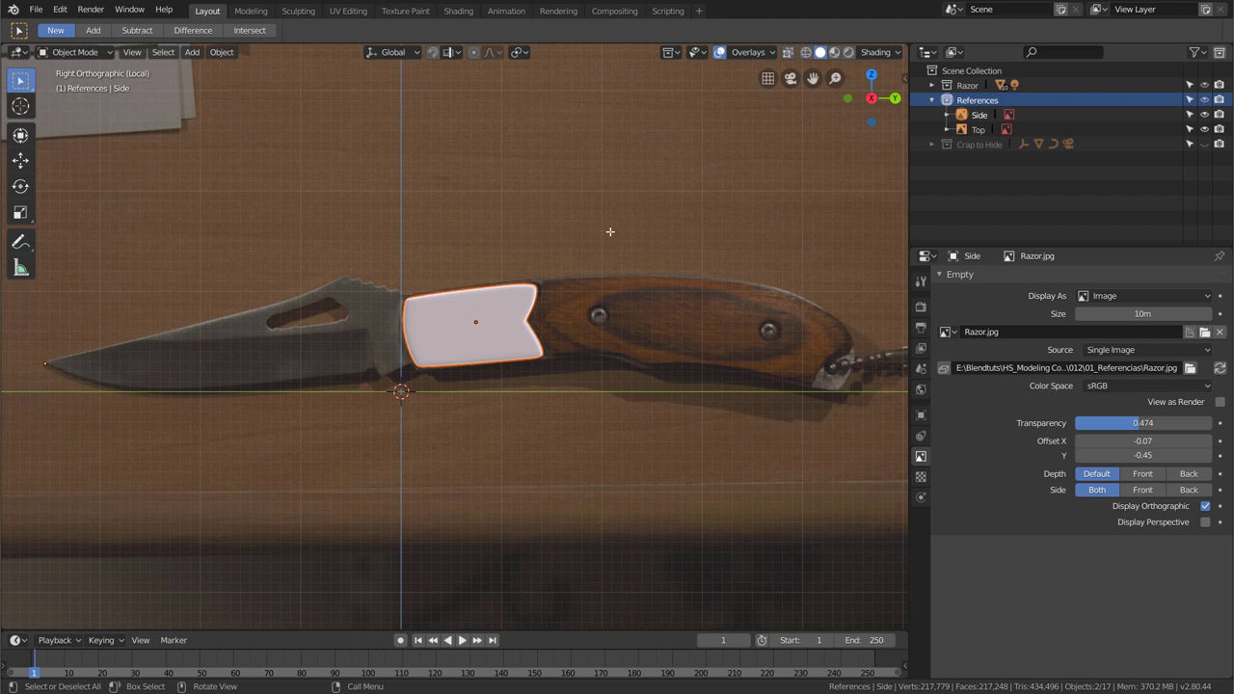
scroll(525, 317, "up", 2)
scroll(565, 309, "up", 2)
key("z")
left_click(550, 306)
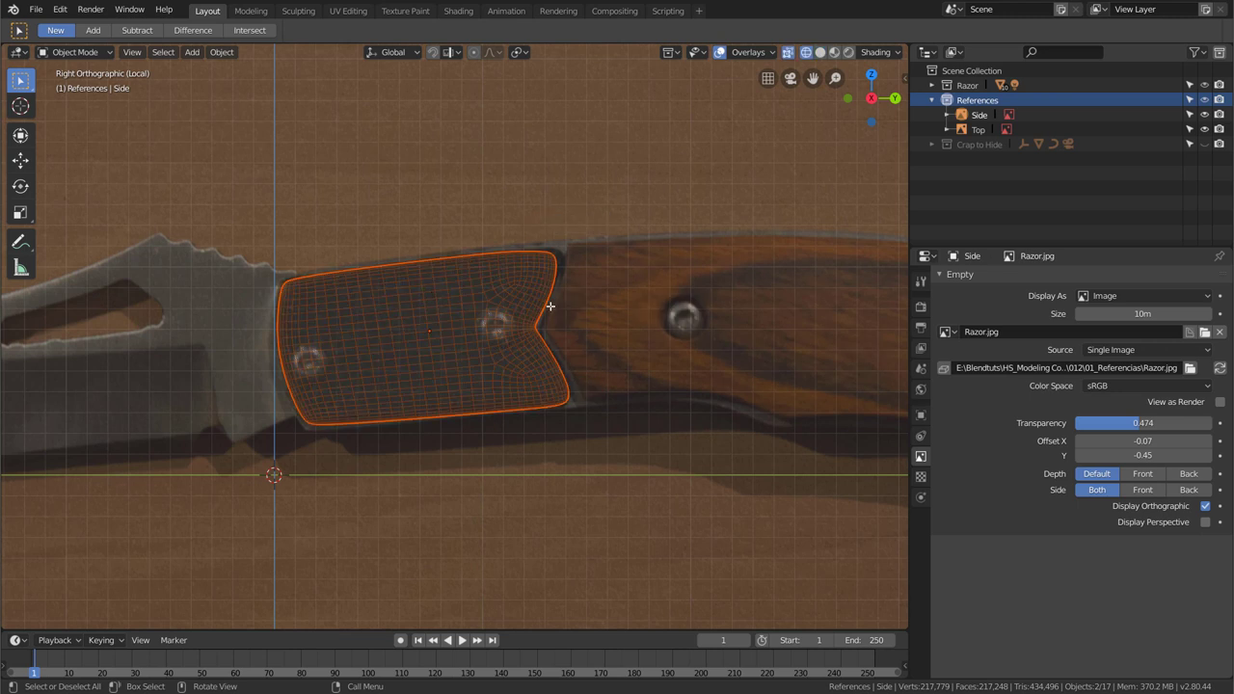
left_click(539, 263)
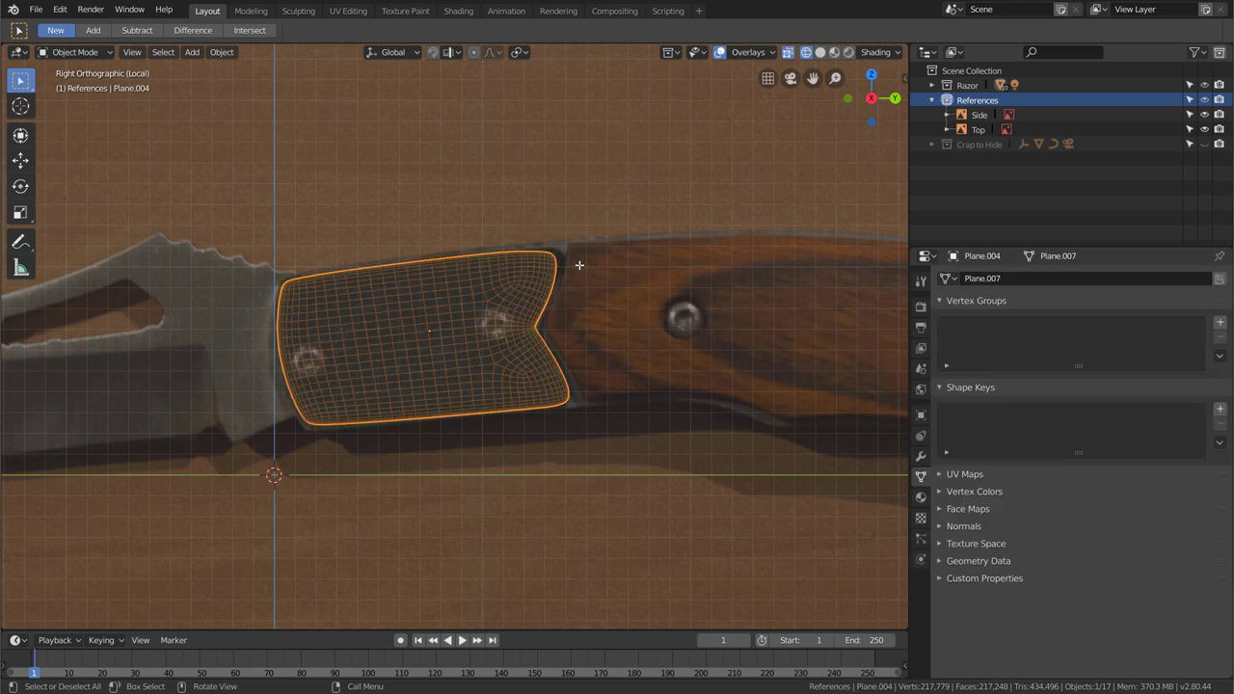
key("Tab")
- Move Plane.004's upper corner face to follow the photographed handle outline
scroll(568, 261, "up", 2)
scroll(544, 265, "up", 2)
scroll(530, 268, "up", 3)
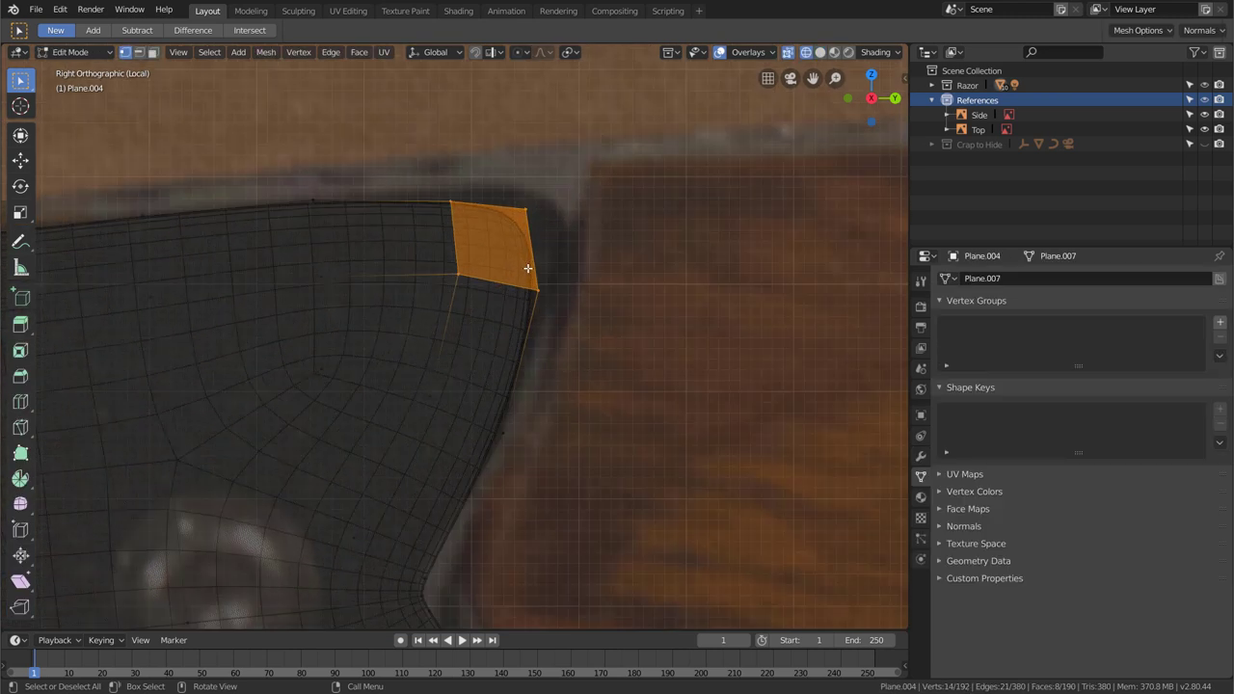
scroll(540, 246, "up", 1, "shift")
scroll(491, 312, "down", 1)
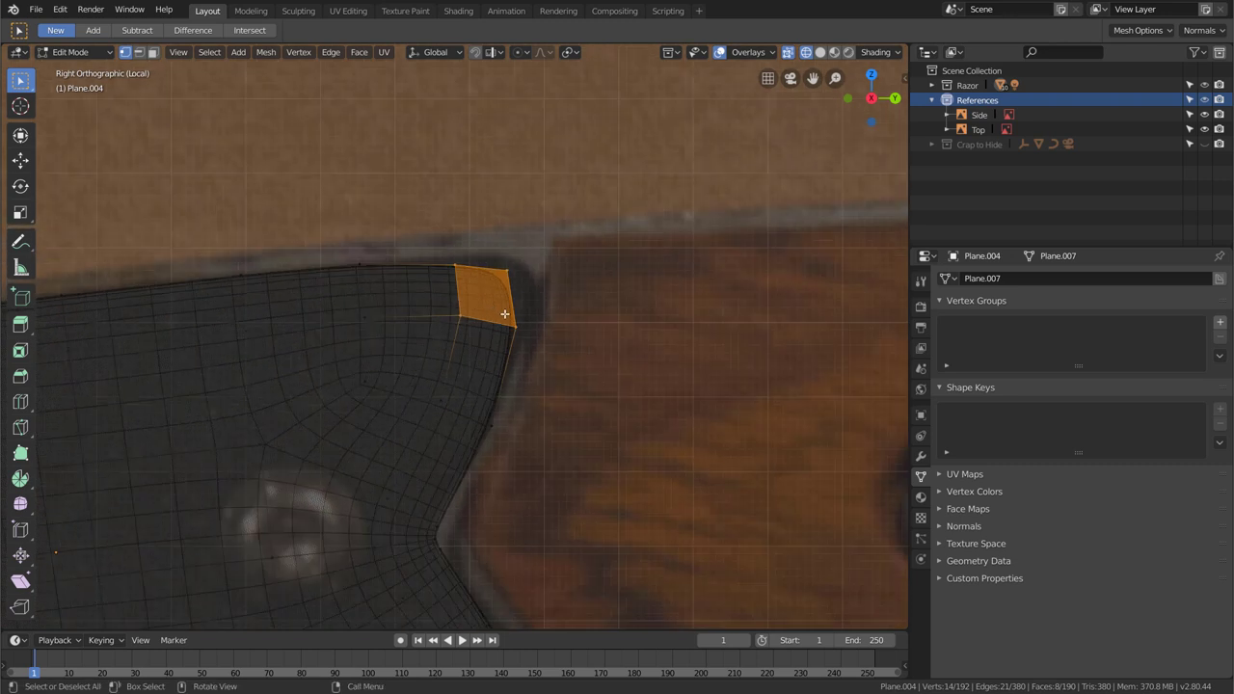
key("g")
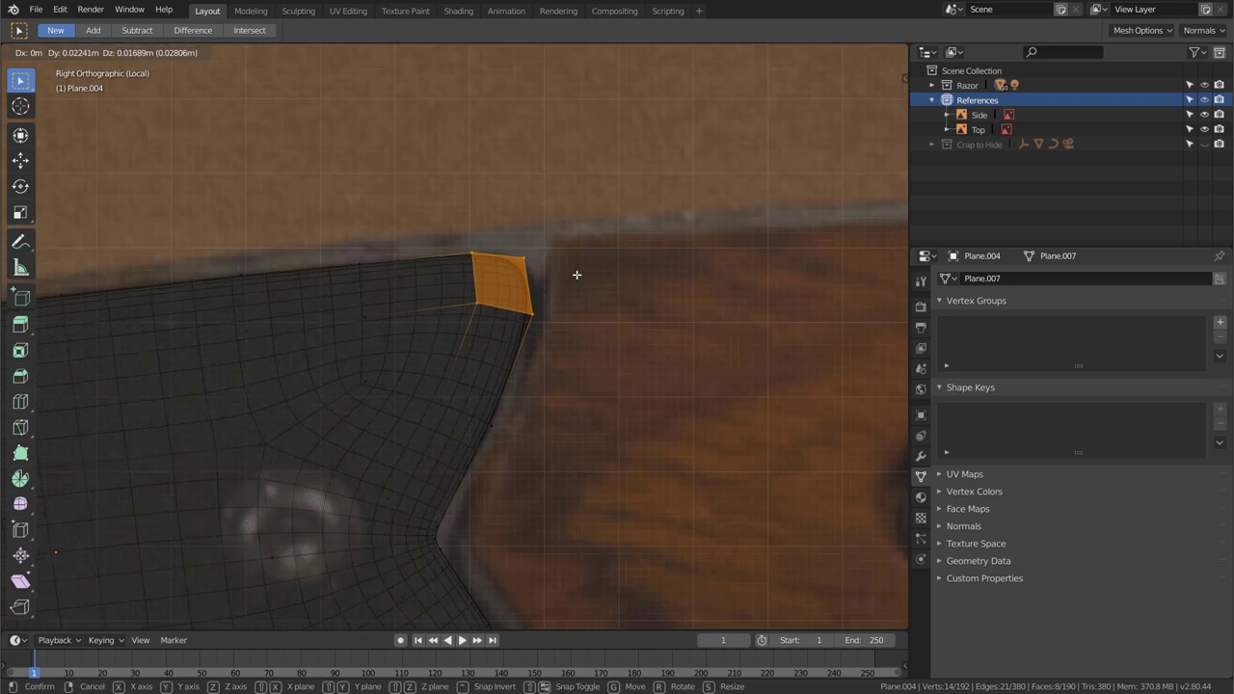
left_click(652, 220)
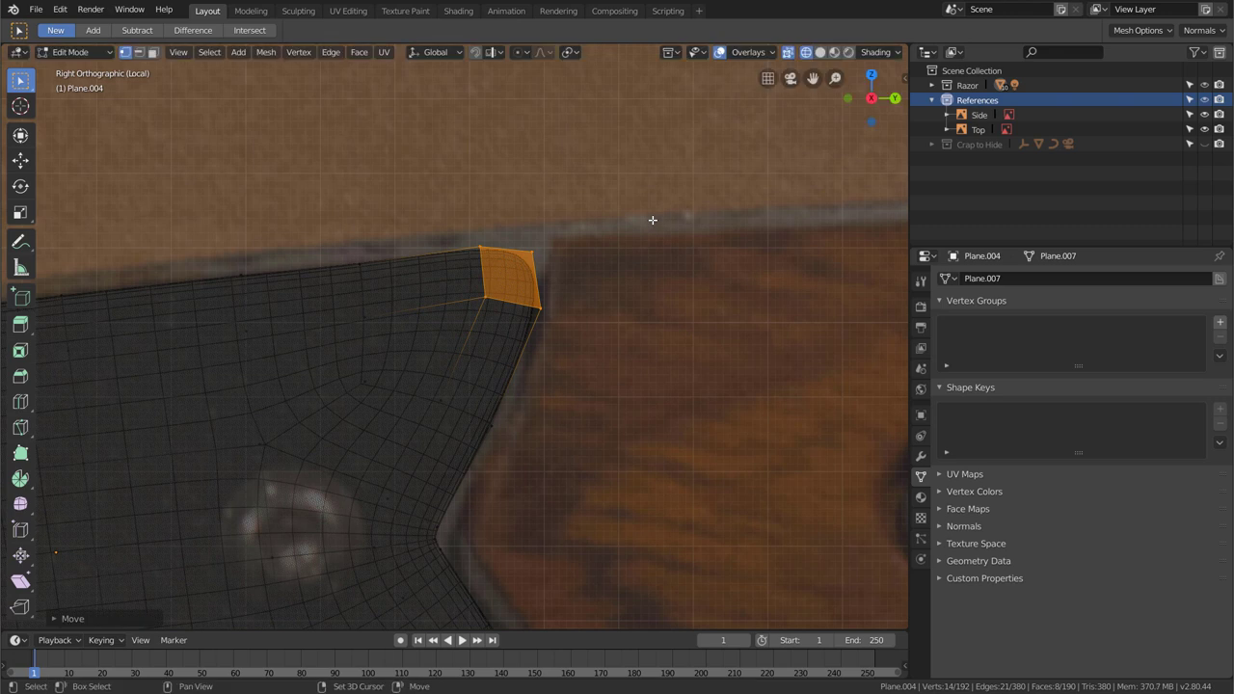
scroll(558, 289, "down", 2)
scroll(558, 289, "up", 2)
key("g")
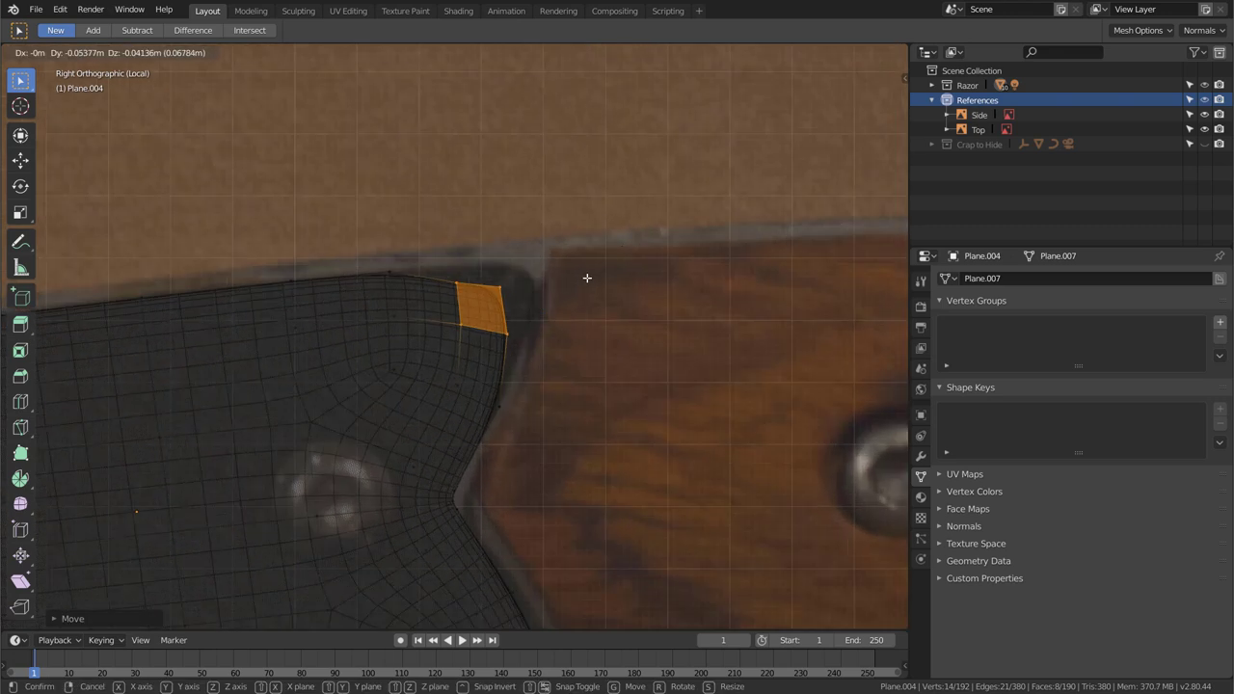
left_click(592, 270)
- Raise the Side reference image's transparency value to about 0.9
key("Tab")
left_click(604, 202)
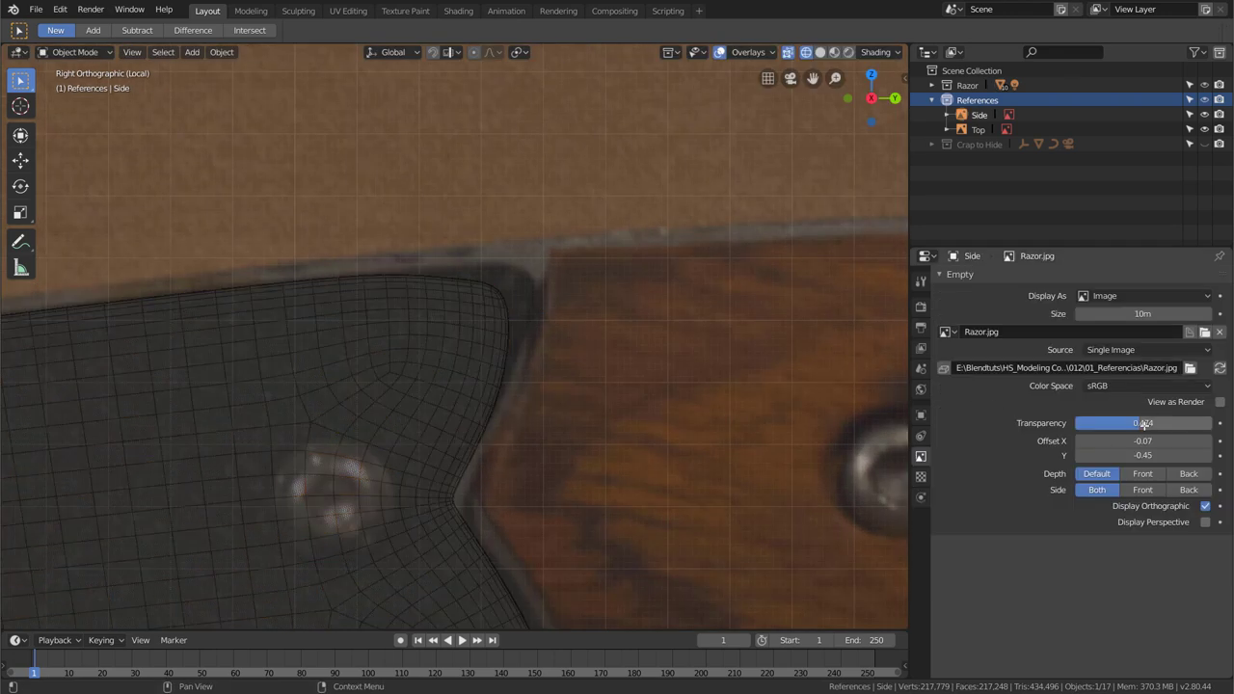
left_click_drag(1140, 424, 1196, 425)
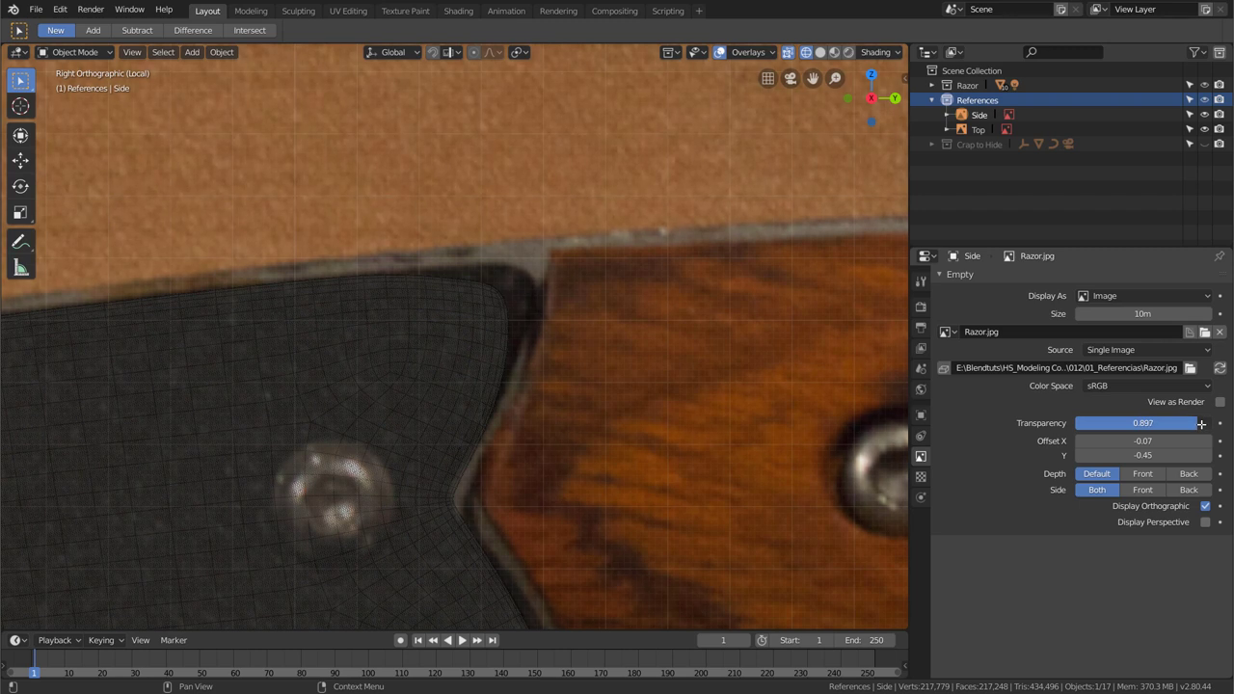
- Reselect Plane.004 and nudge its corner face again to match the handle edge
left_click(513, 303)
key("Tab")
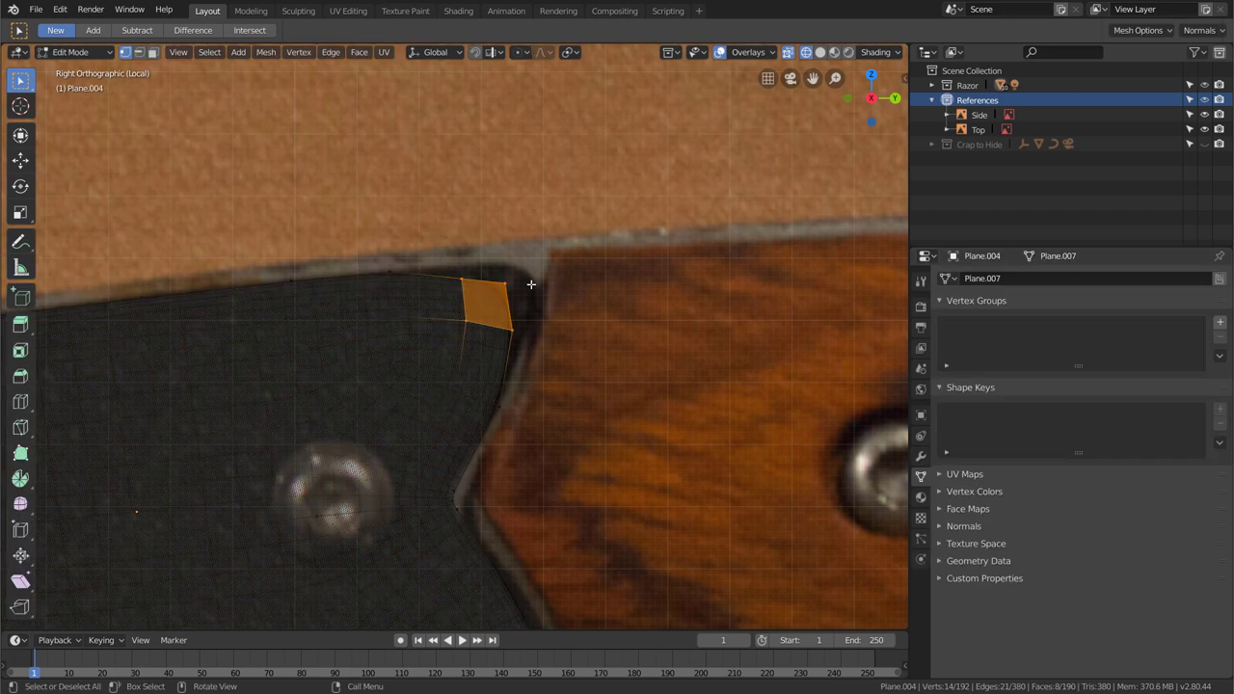
key("g")
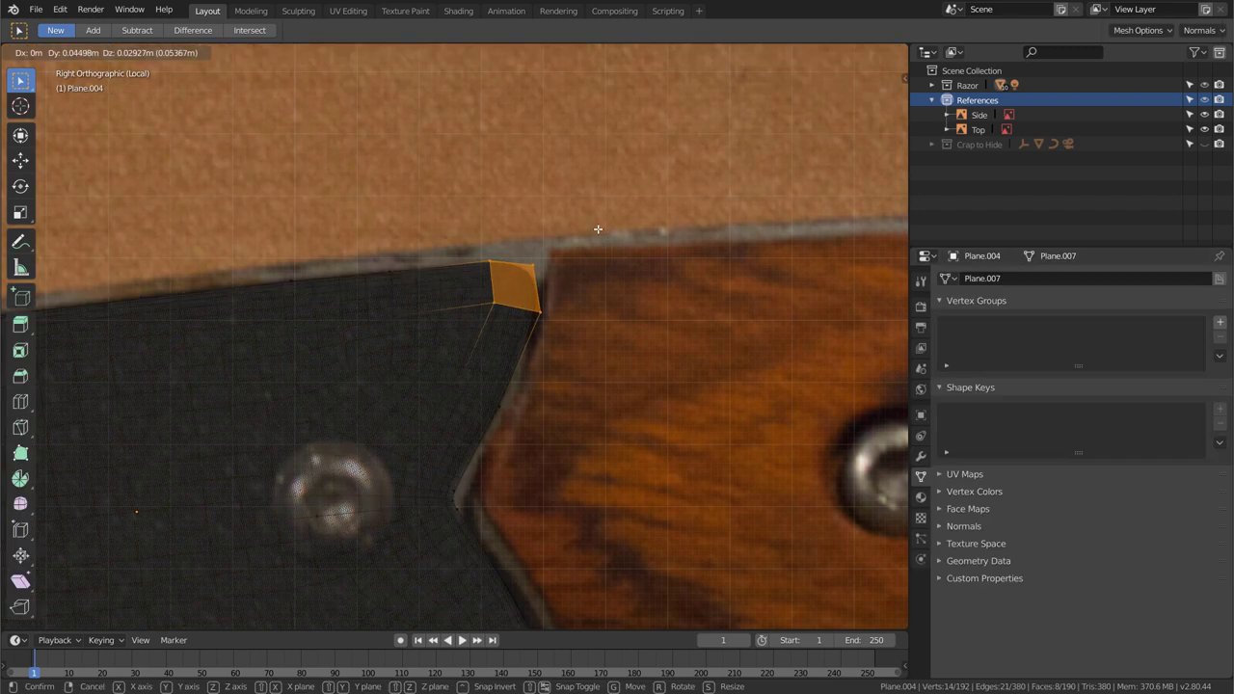
left_click(597, 234)
key("Tab")
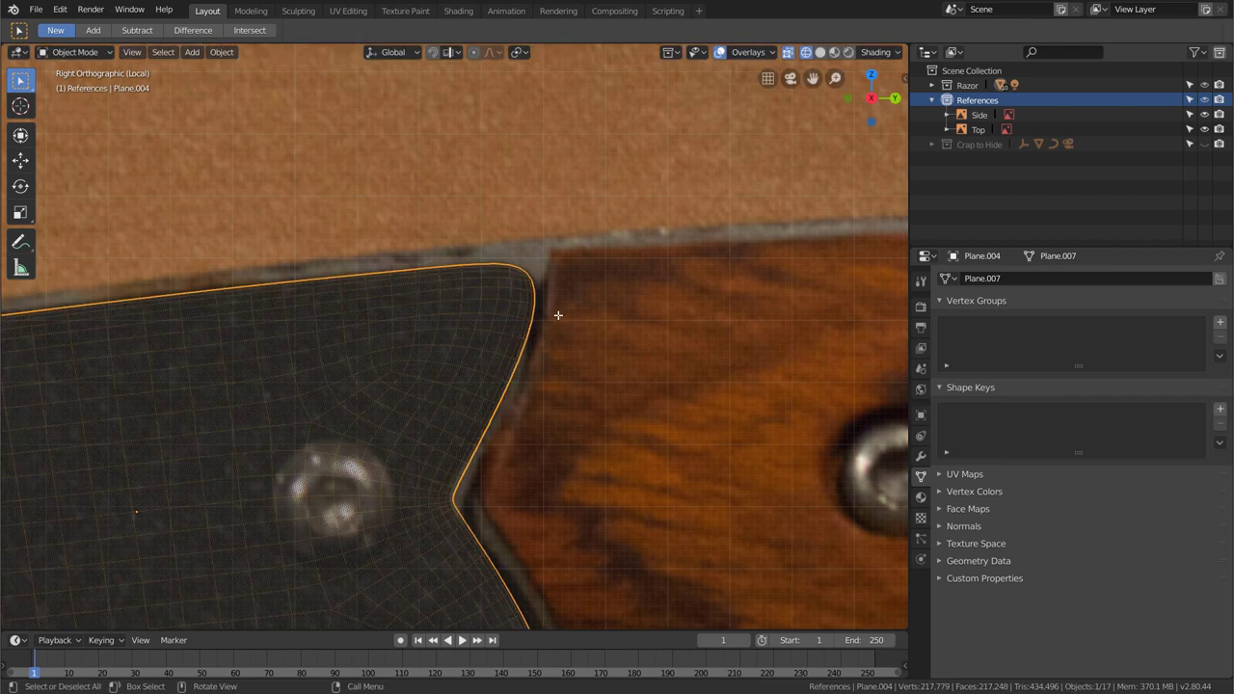
scroll(526, 289, "down", 2)
- Zoom out and orbit to view the whole knife in perspective with Rendered shading
scroll(544, 336, "down", 5)
scroll(544, 342, "down", 2)
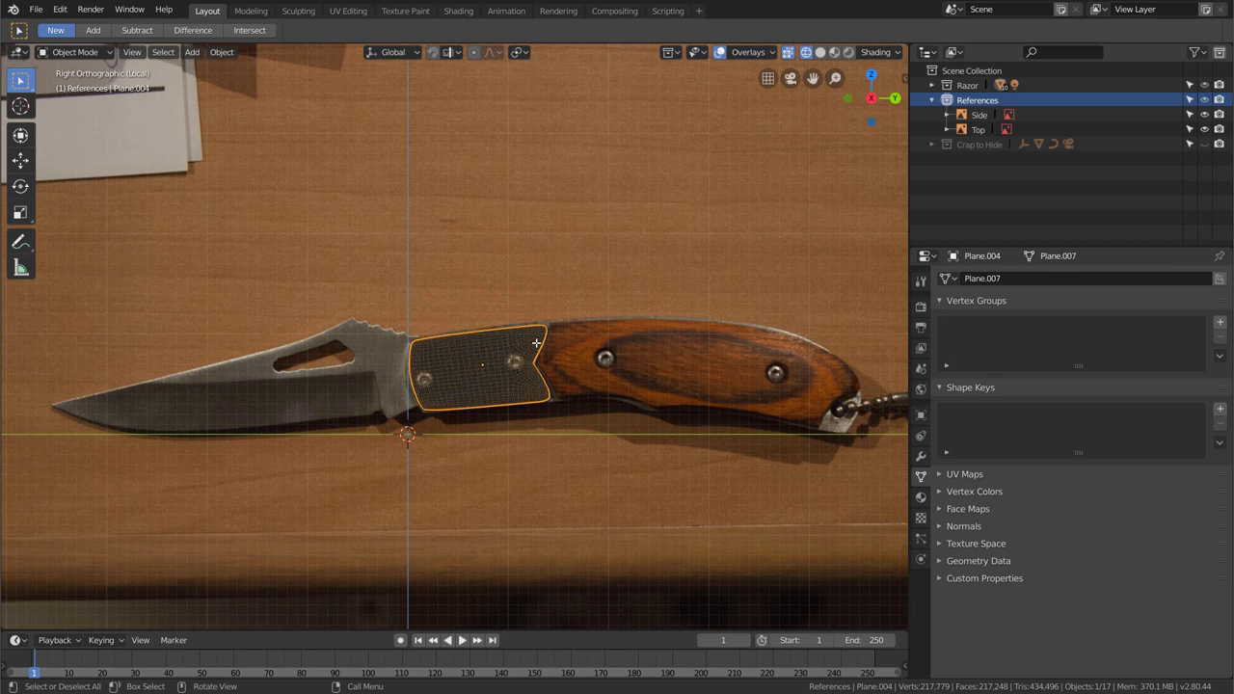
scroll(536, 342, "down", 2)
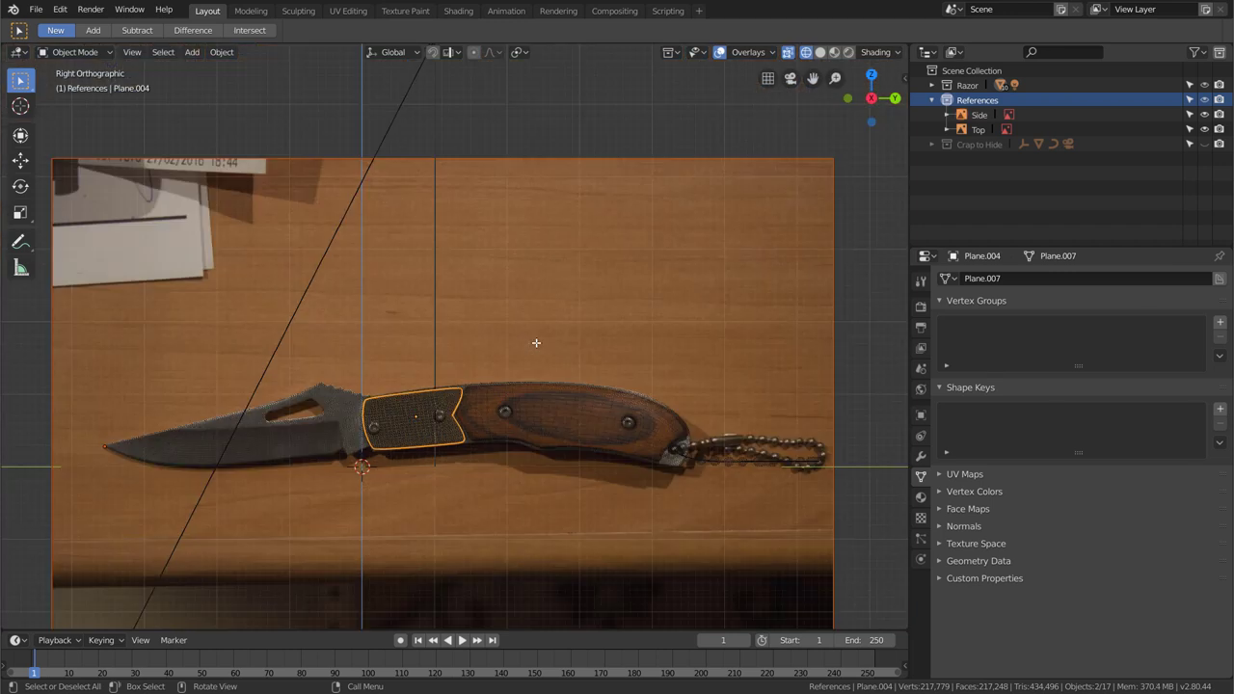
mouse_move(529, 357)
middle_mouse_down()
mouse_move(491, 330)
mouse_move(557, 343)
mouse_move(650, 318)
middle_mouse_up()
scroll(521, 337, "up", 2)
key("shift+z")
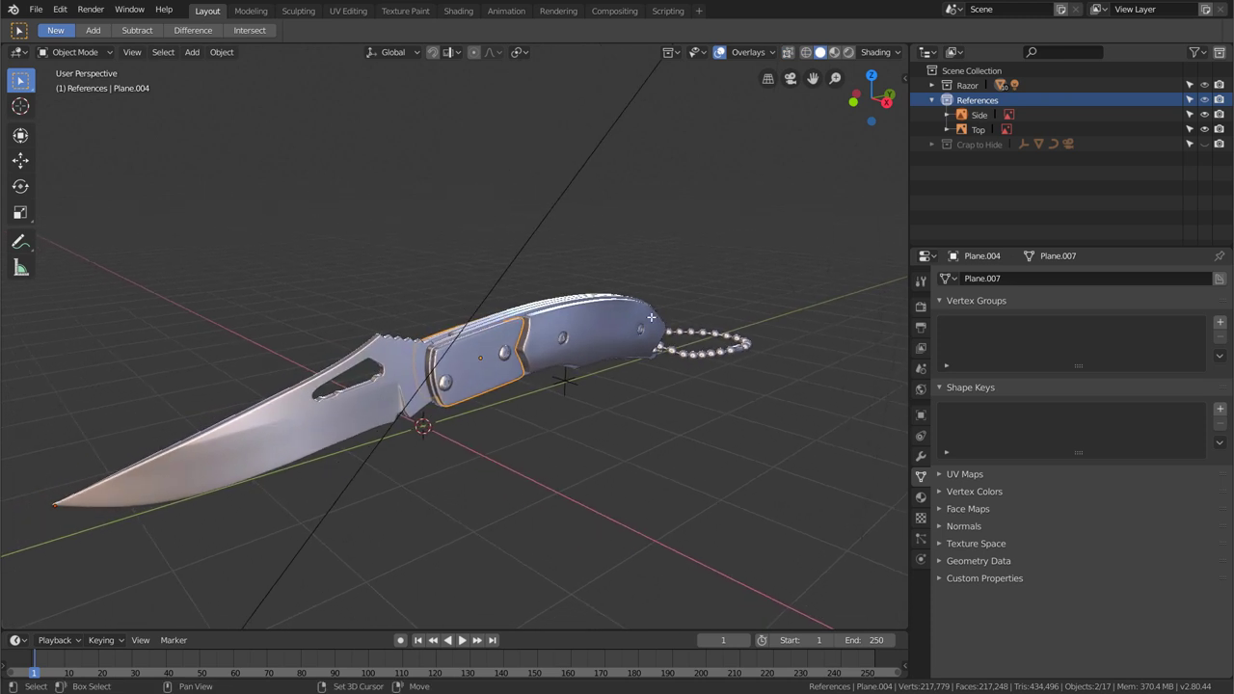
key("z")
left_click(666, 138)
mouse_move(666, 138)
middle_mouse_down()
mouse_move(552, 302)
mouse_move(680, 305)
mouse_move(661, 318)
mouse_move(692, 291)
middle_mouse_up()
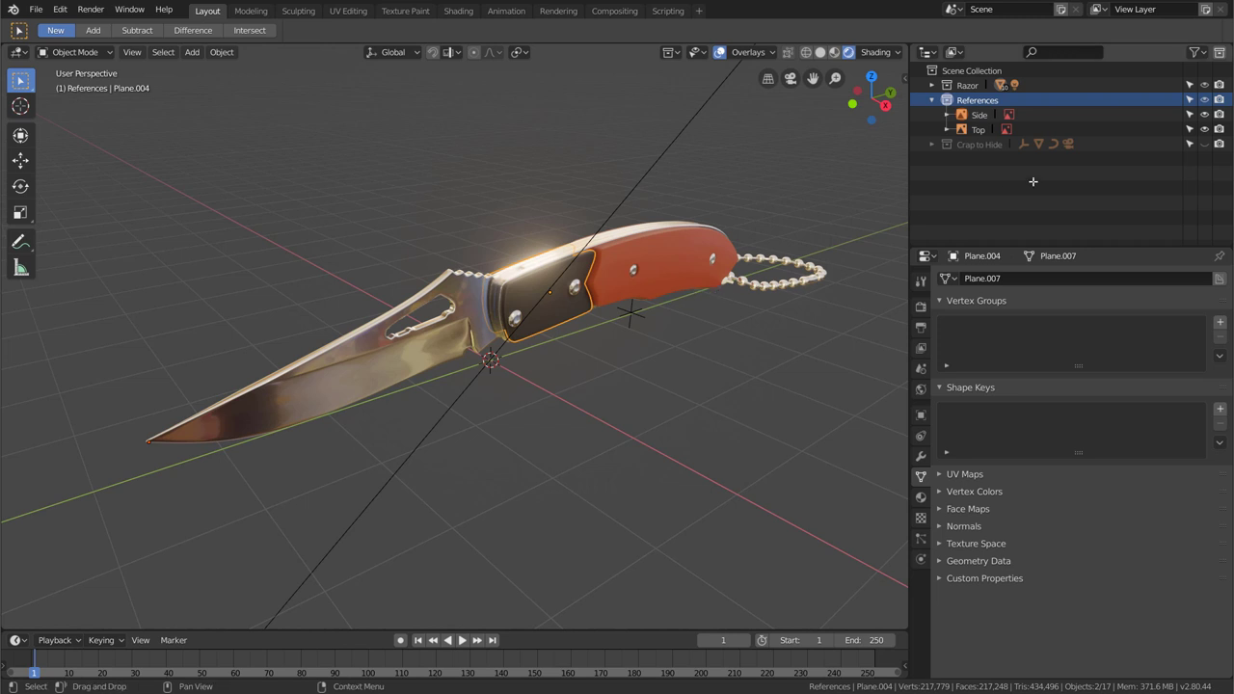
- Return to the right orthographic view (Numpad 3) and zoom out over the photo
key("KP_3")
scroll(672, 319, "down", 4)
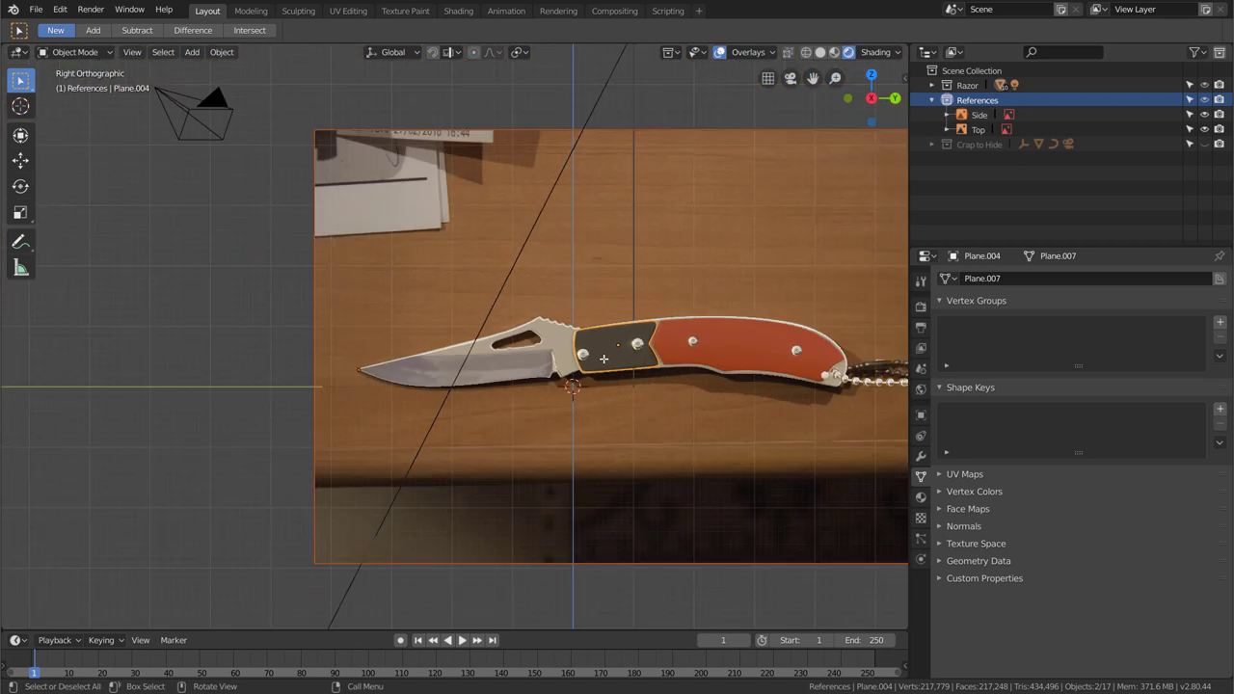
scroll(685, 442, "down", 2, "ctrl")
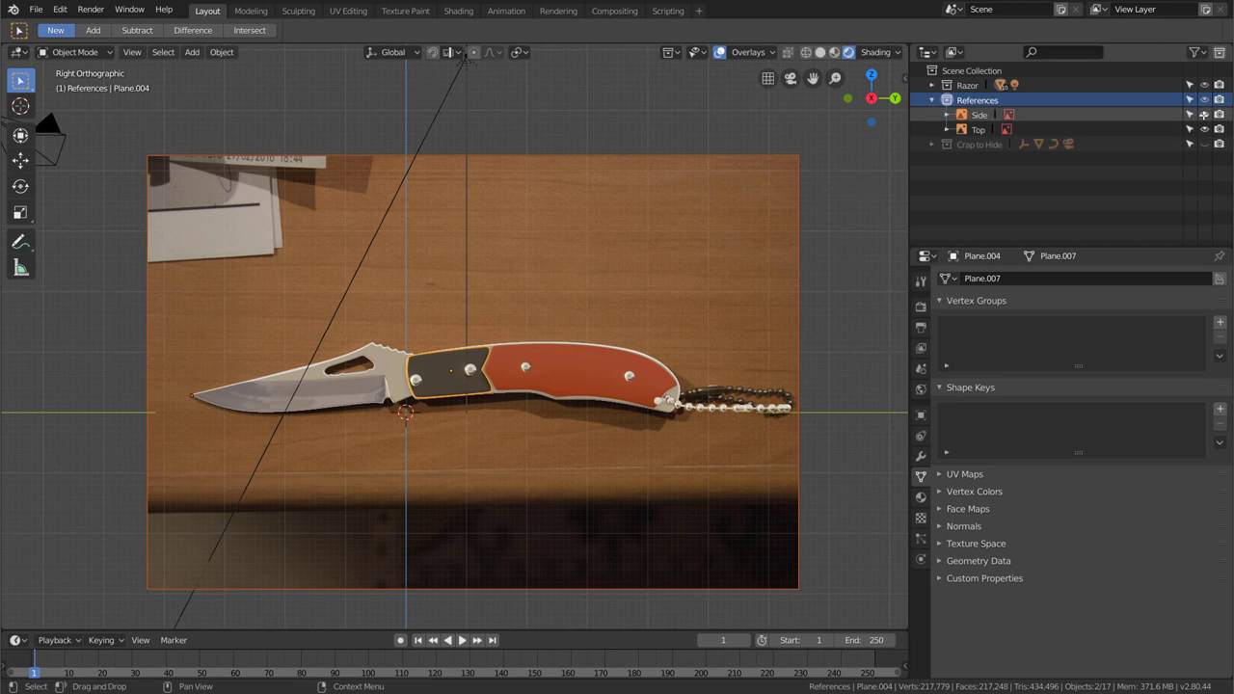
- Toggle the Side reference's visibility repeatedly to compare, then leave it shown and selected
left_click(1204, 115)
left_click(1204, 115)
left_click(1205, 115)
left_click(1205, 115)
left_click(1204, 115)
left_click(1204, 115)
left_click(1204, 114)
left_click(1204, 115)
left_click(1204, 115)
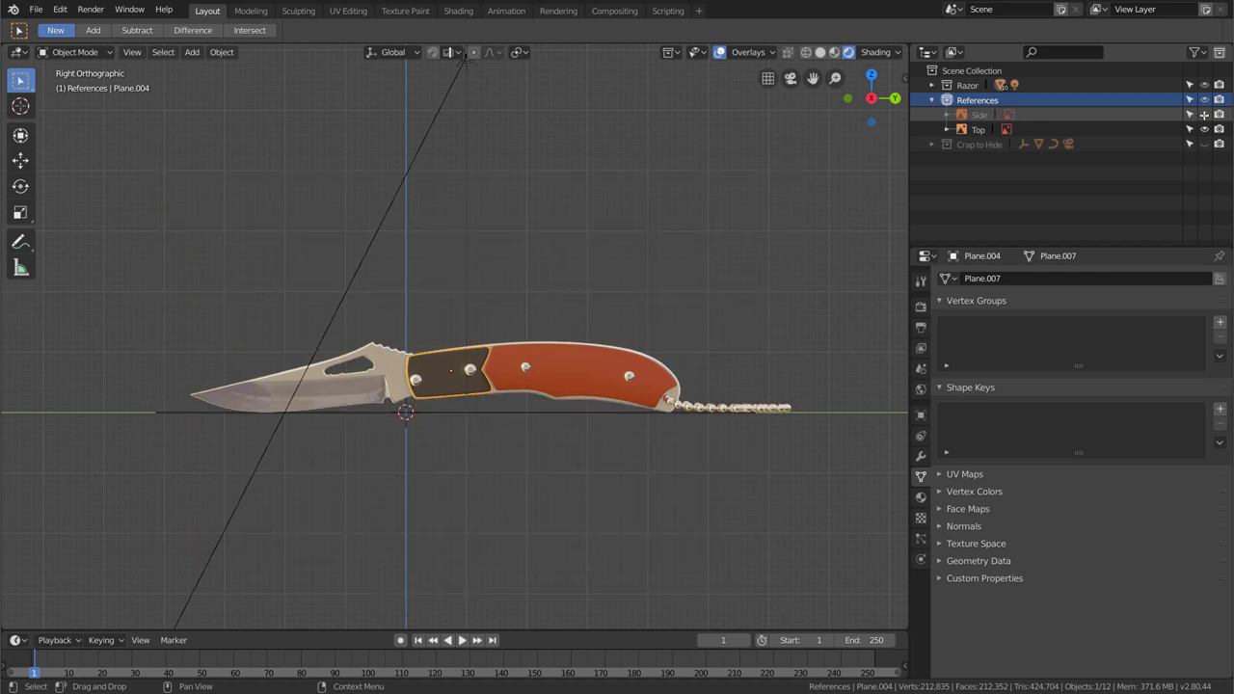
left_click(1204, 114)
left_click(978, 115)
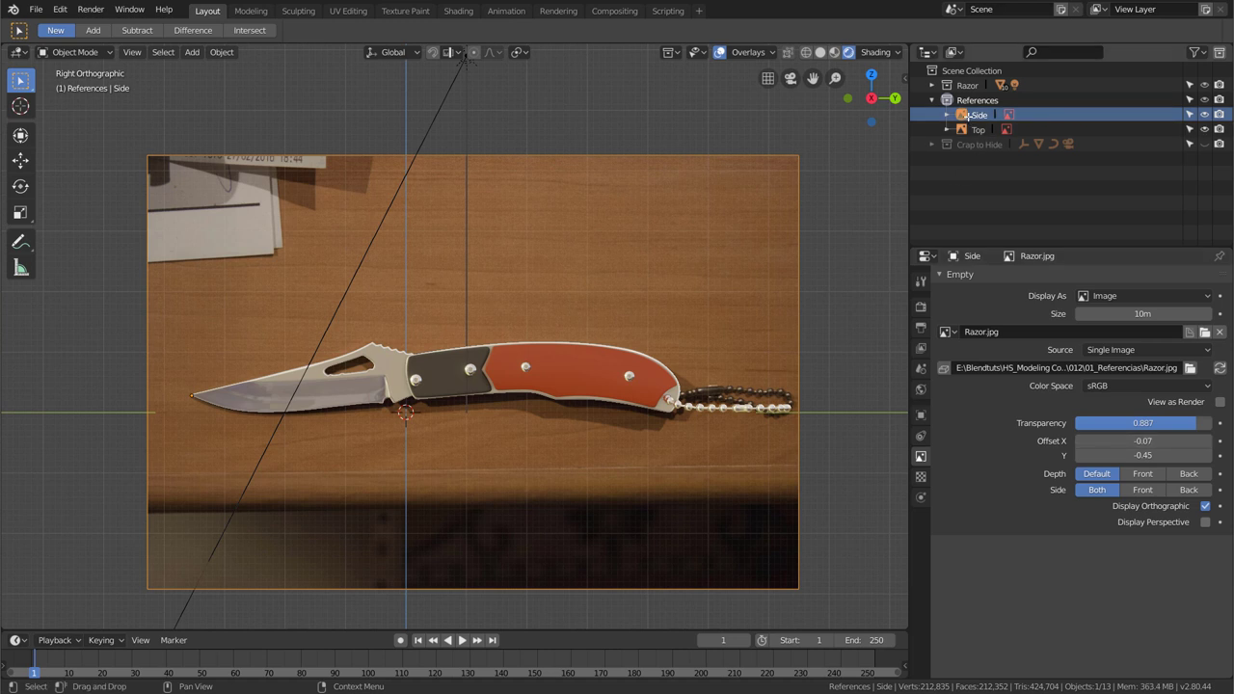
- Set References as the active collection in the Outliner
left_click(977, 102)
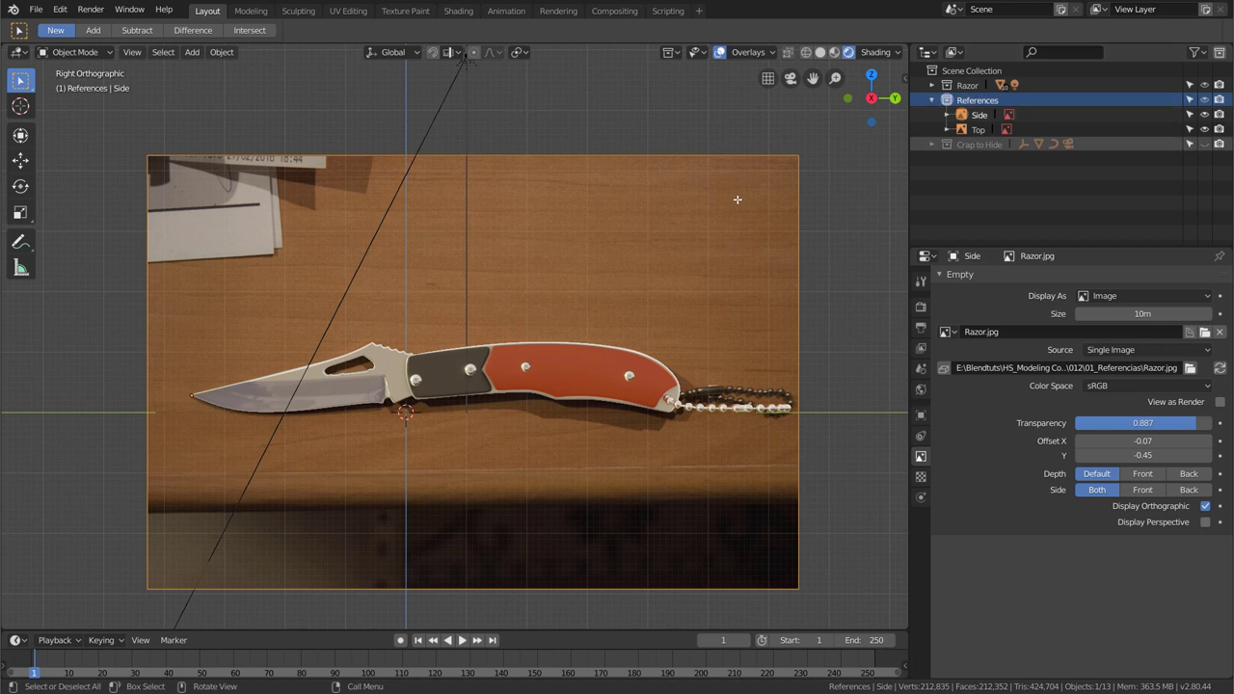
- Collapse the References collection and orbit in close to view the finished knife in perspective
left_click(932, 100)
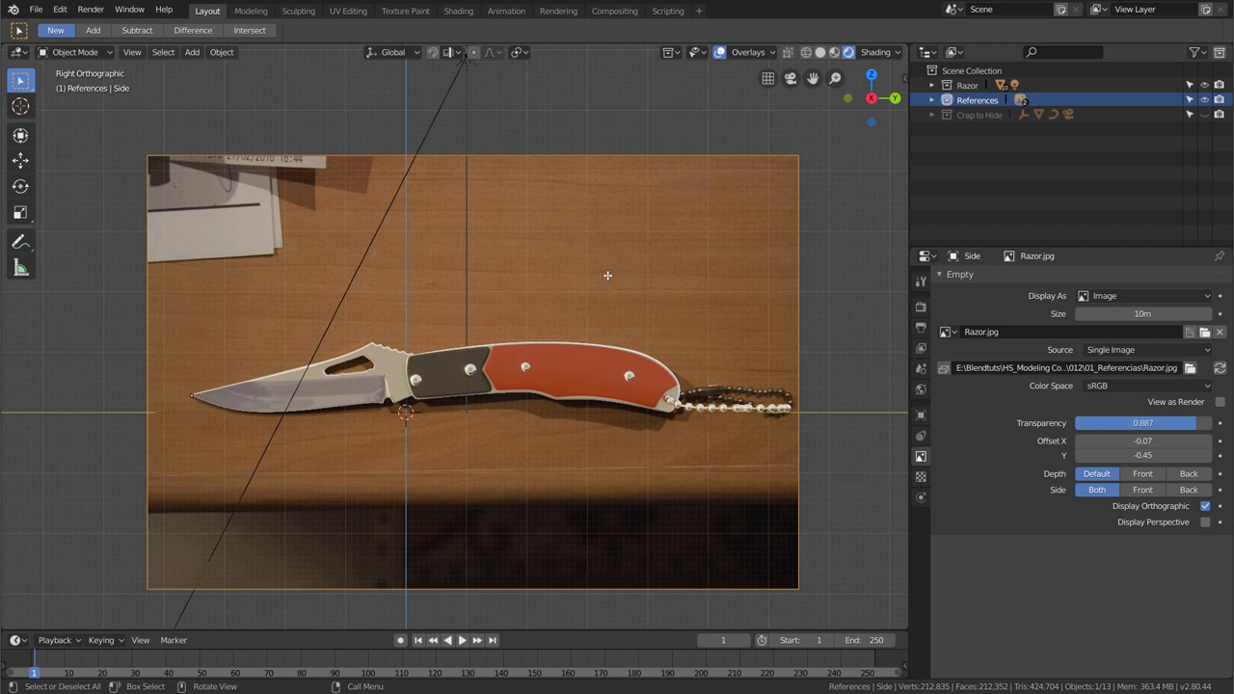
middle_click_drag(607, 276, 620, 372)
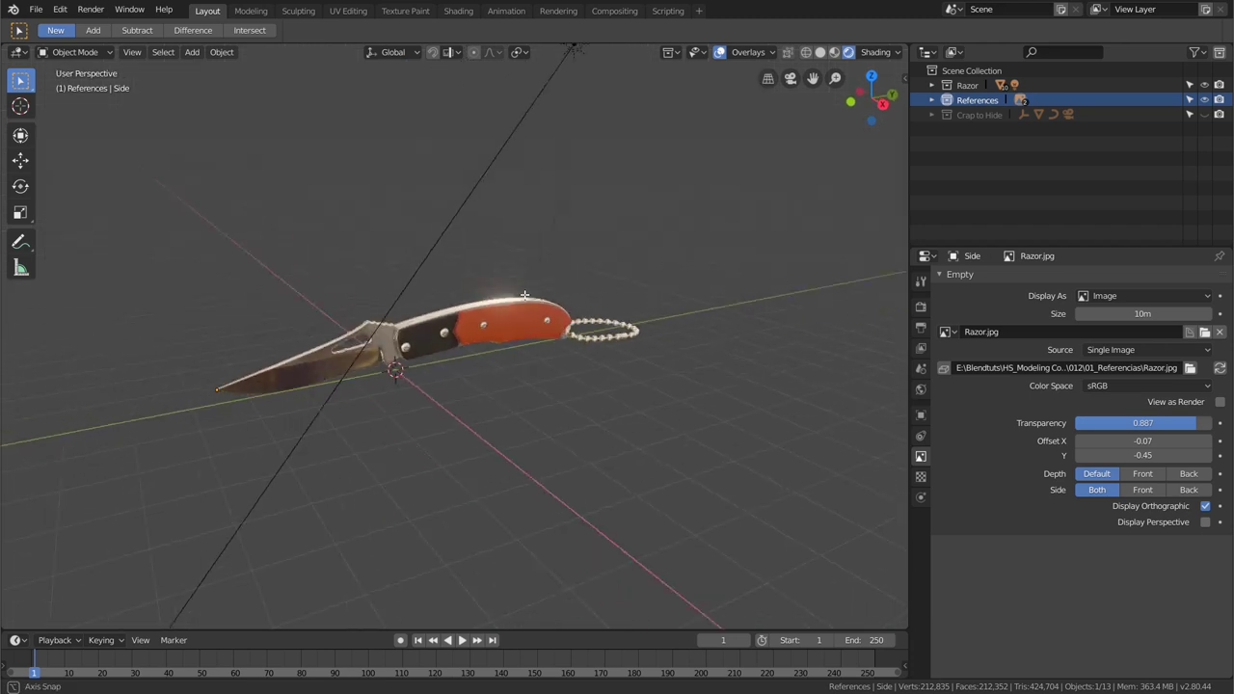
scroll(369, 334, "up", 1)
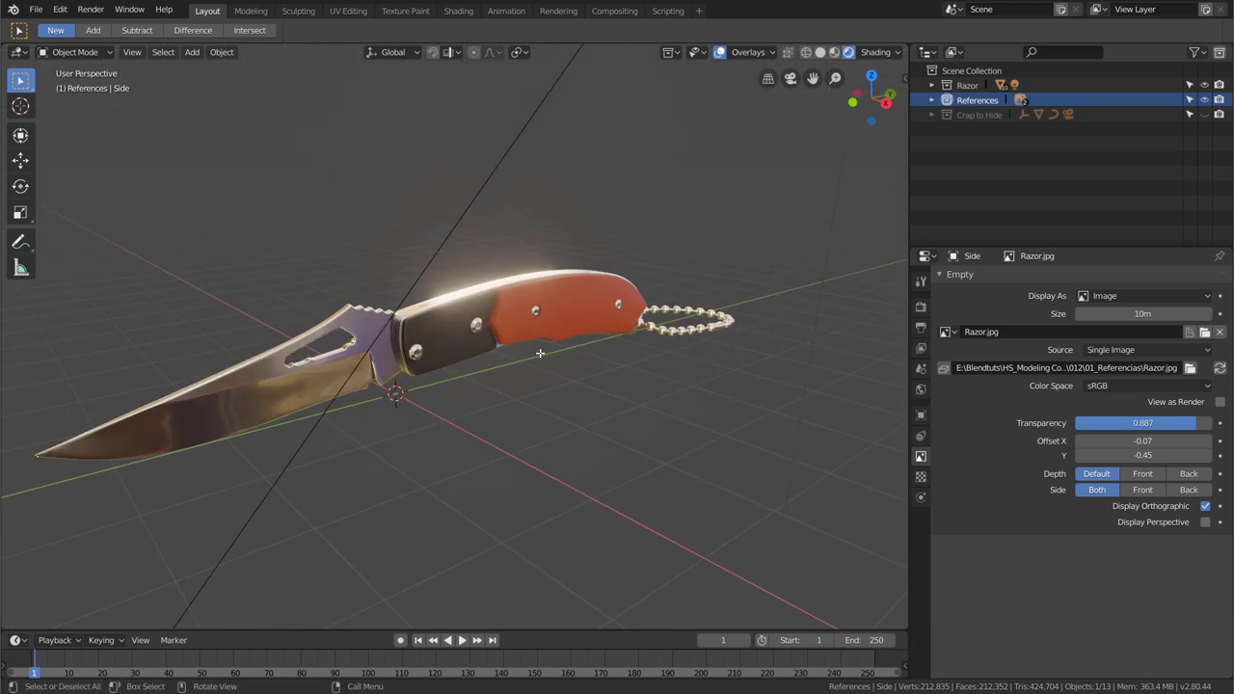